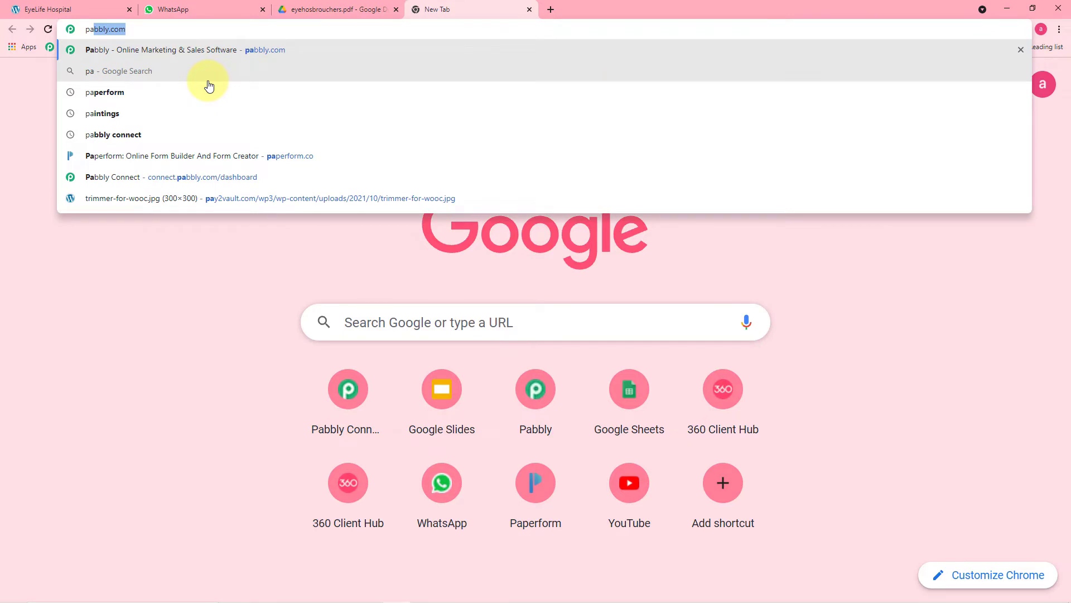
- Sign in to Pabbly via Products > Connect and open the Pabbly Connect app
key(Return)
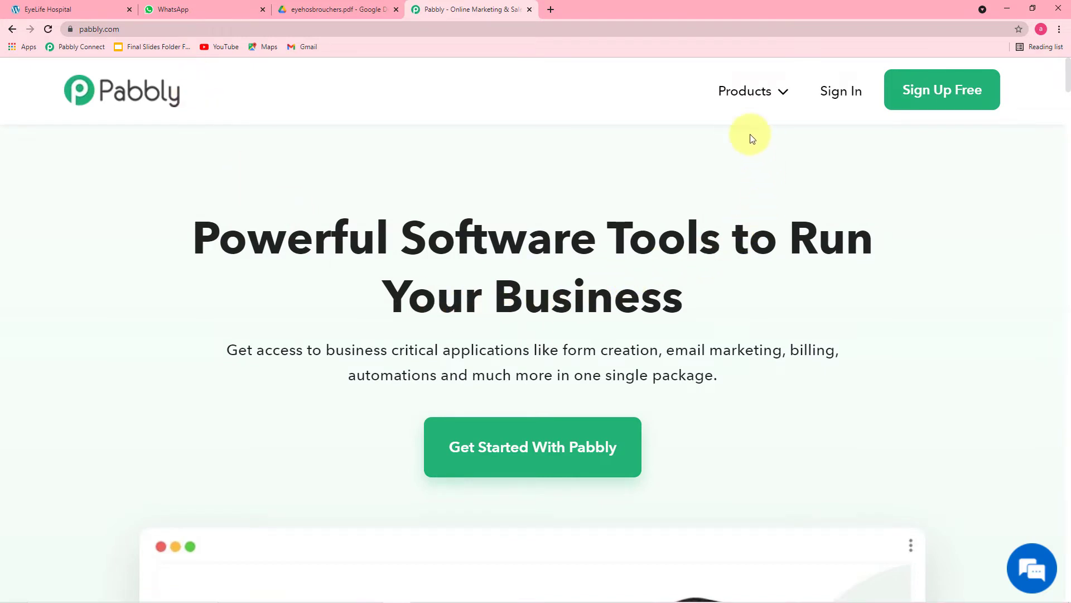
click(740, 89)
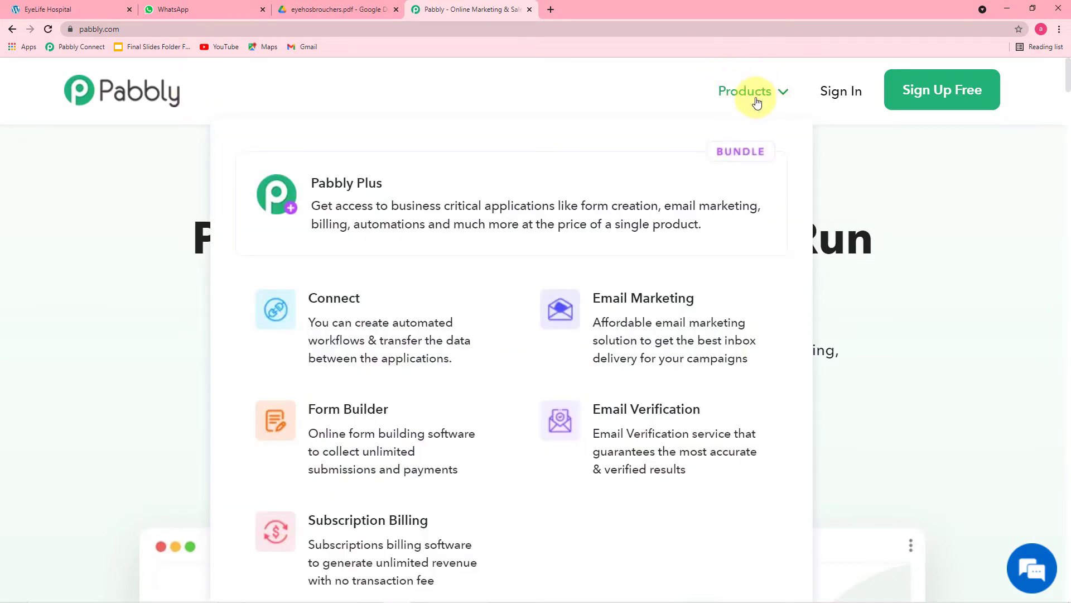
click(349, 325)
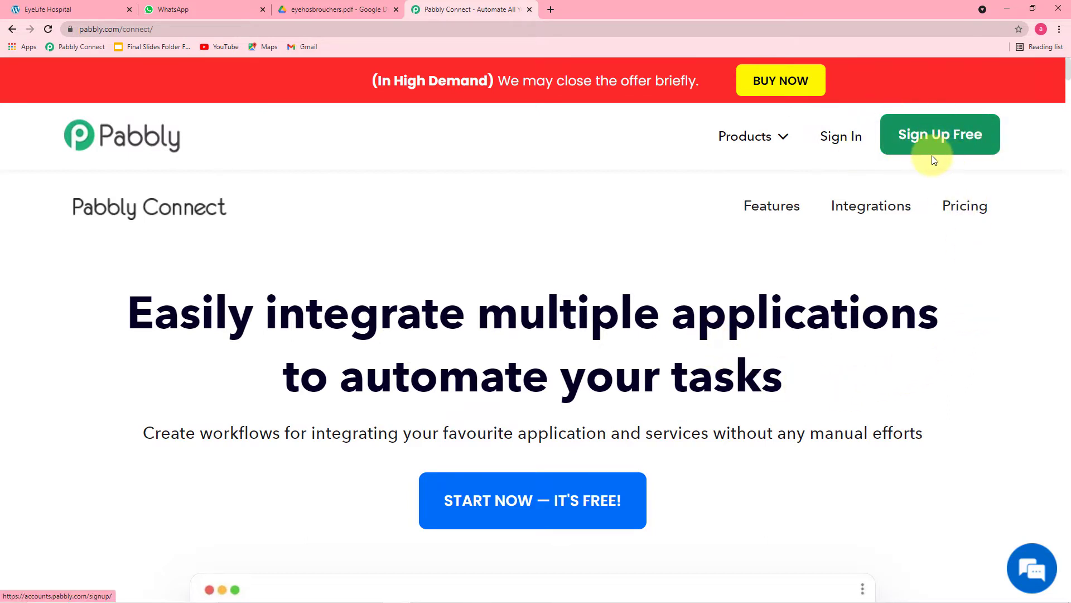
click(839, 145)
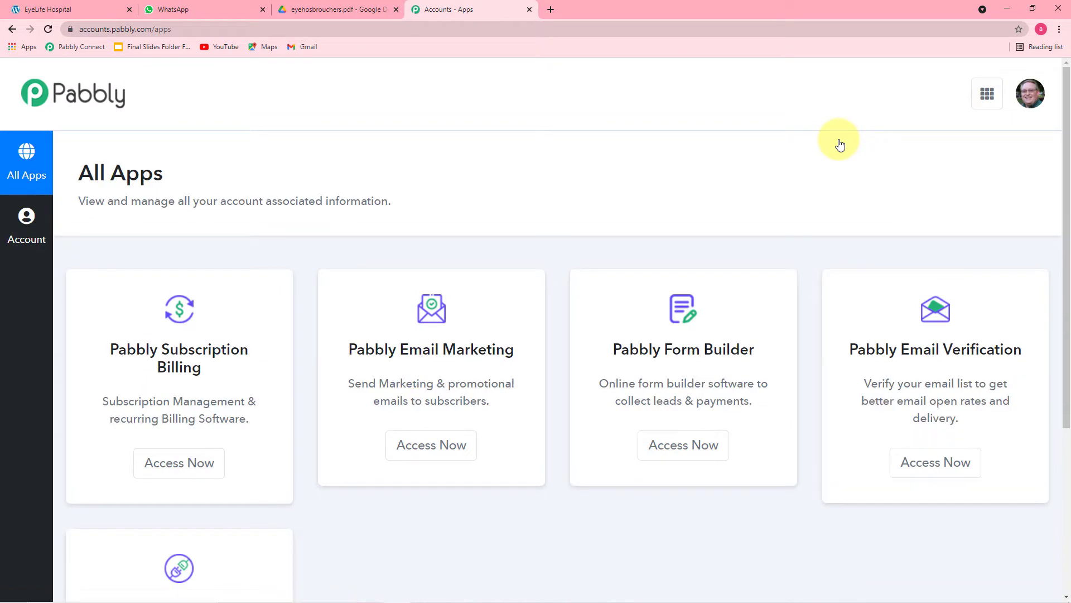
scroll(430, 198, down, 5)
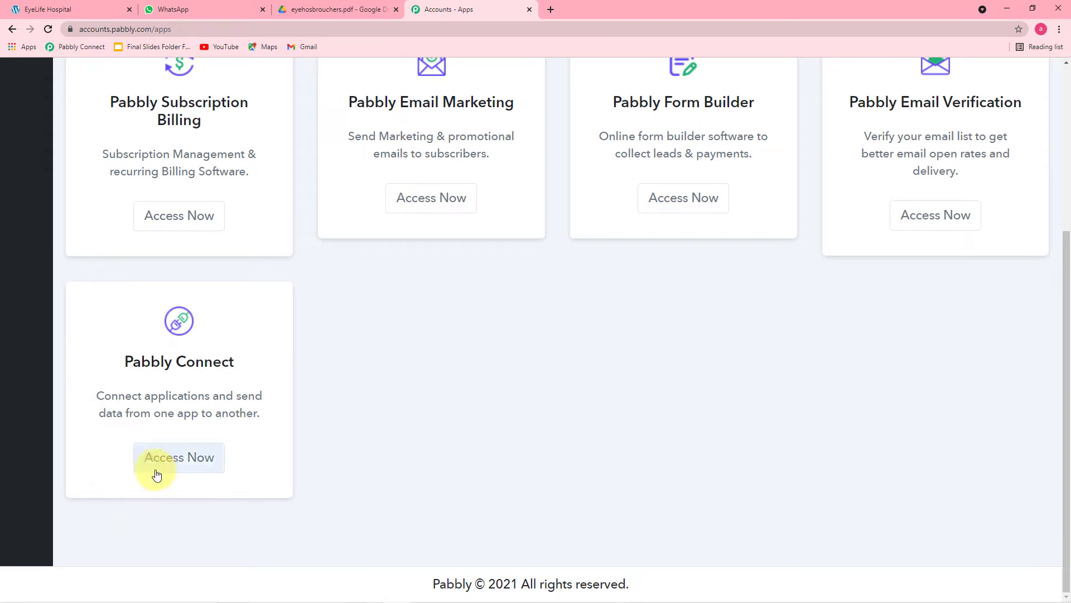
click(162, 472)
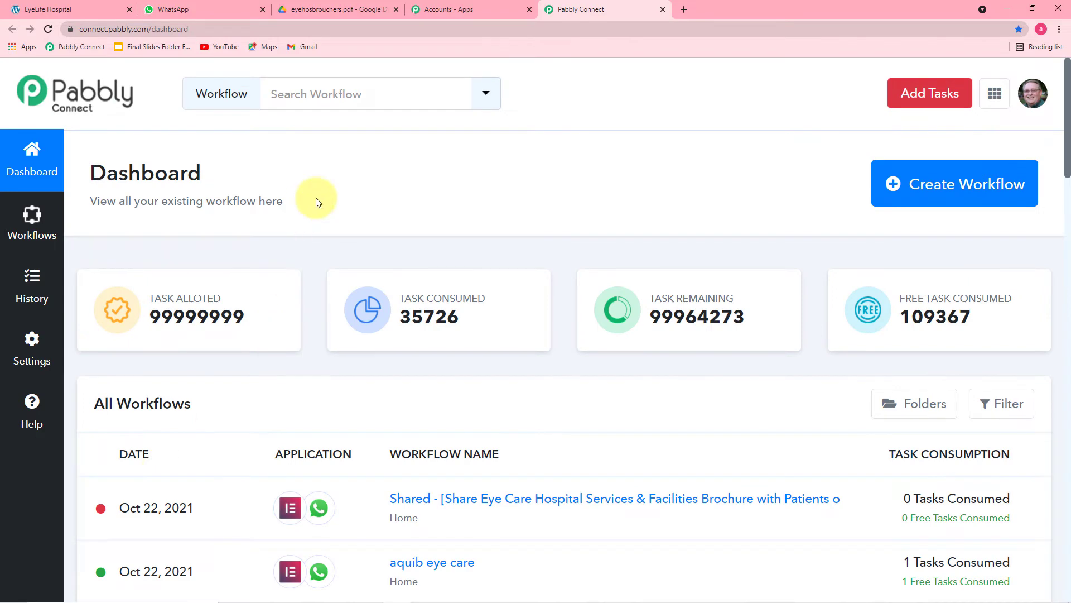
- Look over the existing workflows on the dashboard and start creating a new workflow
scroll(316, 202, down, 5)
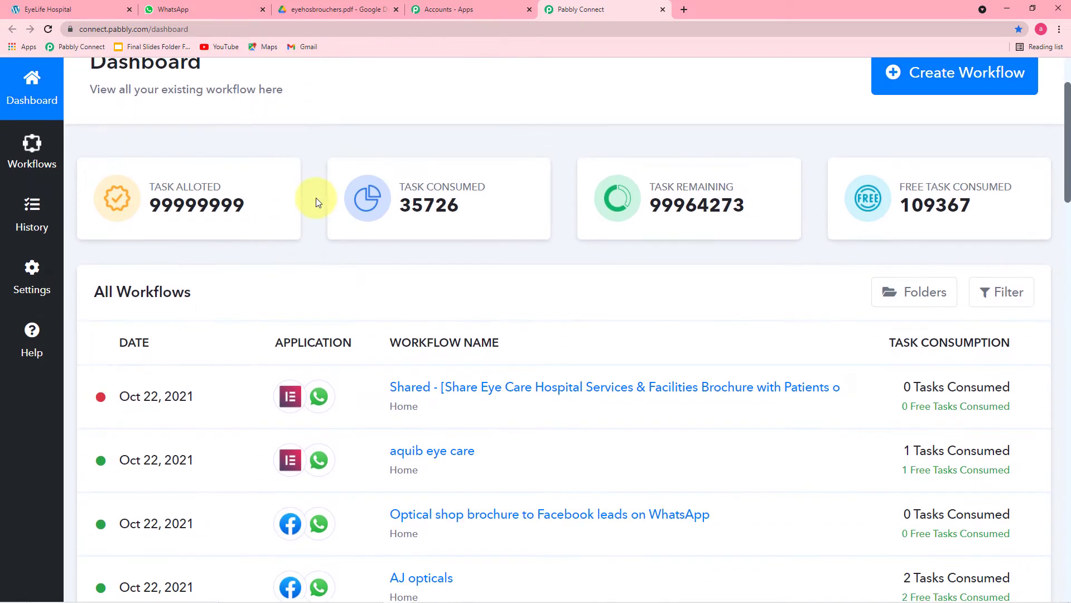
scroll(317, 198, down, 3)
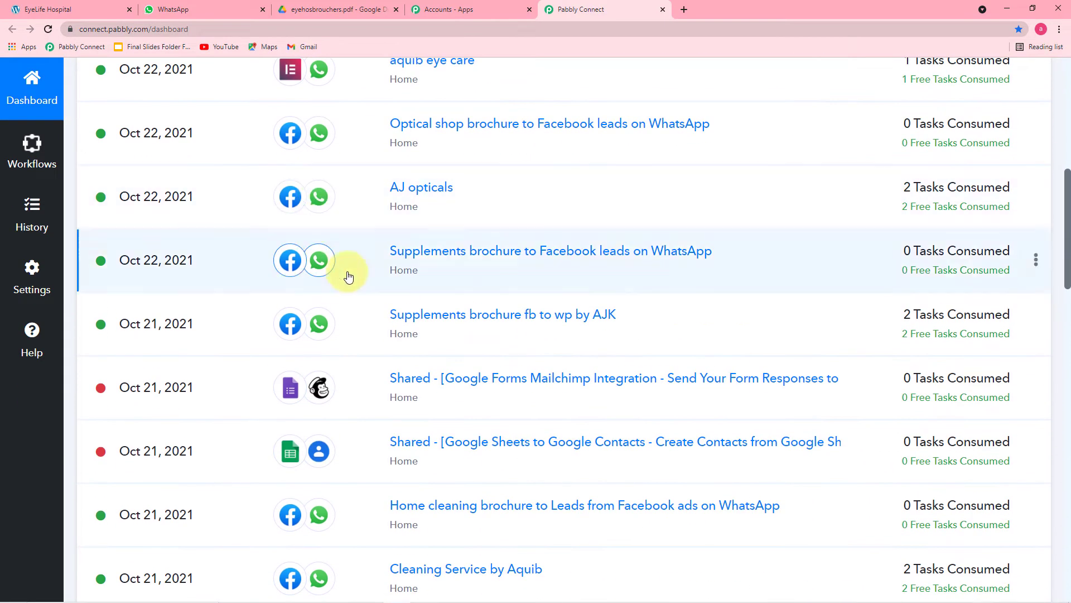
scroll(363, 279, up, 1)
scroll(390, 318, down, 3)
scroll(393, 319, down, 3)
scroll(441, 341, up, 10)
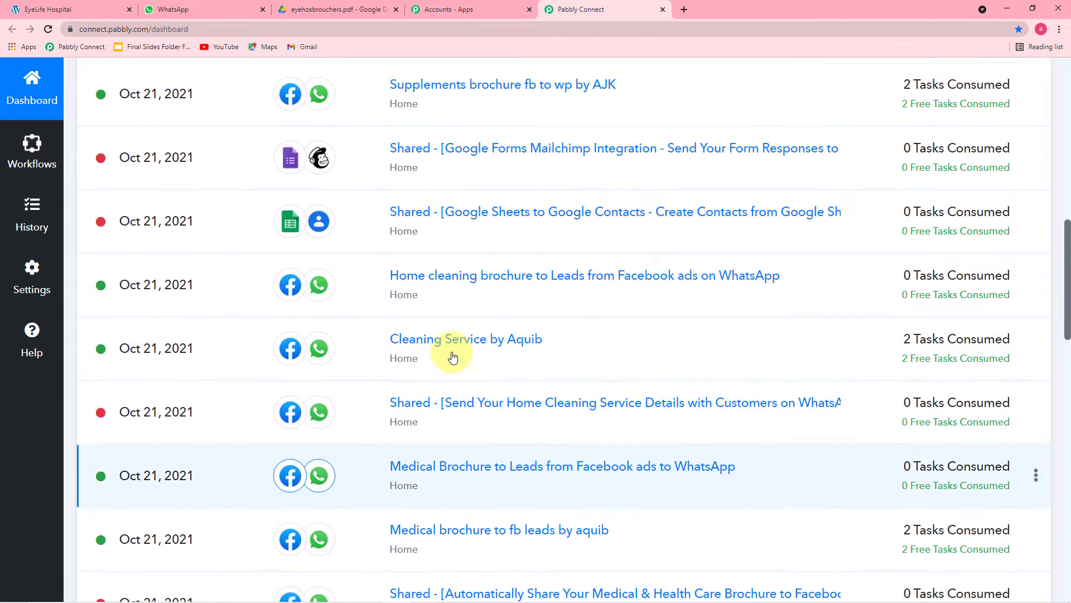
scroll(452, 355, up, 3)
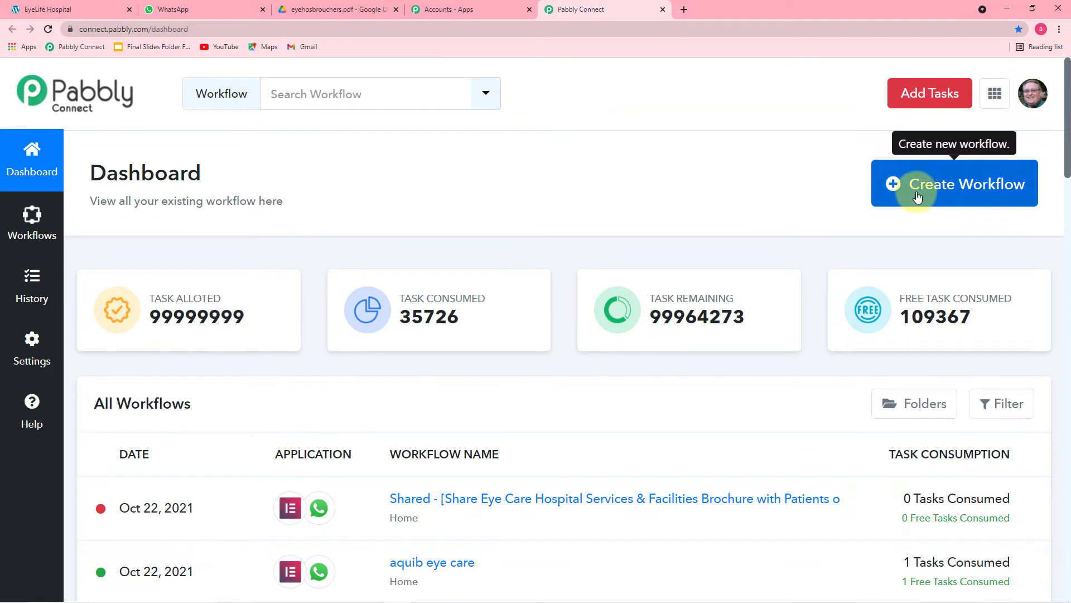
click(948, 193)
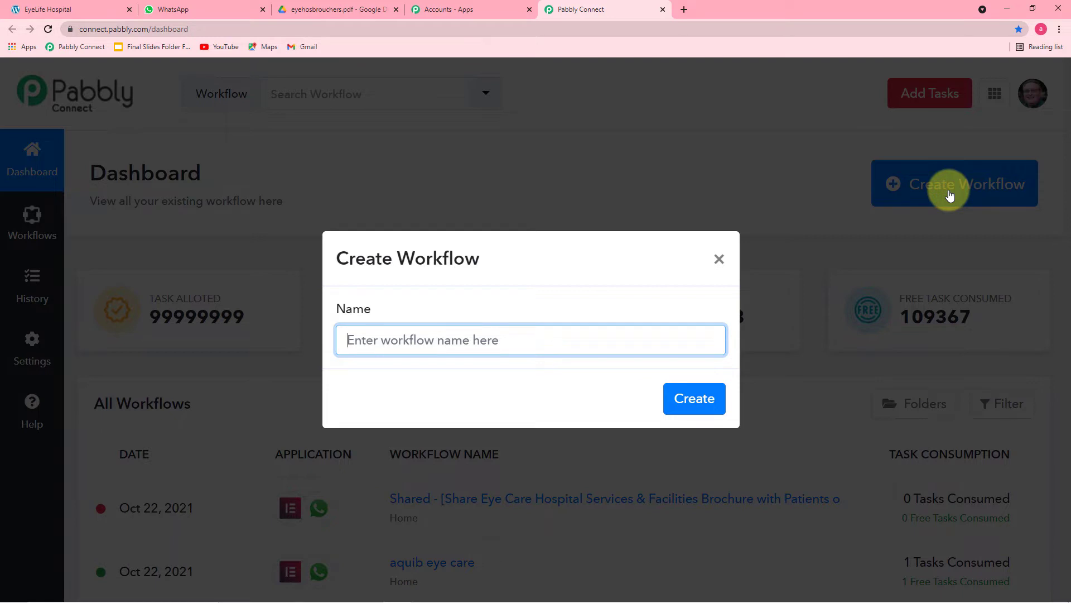
- Create the workflow 'Eye hospital brochure from Elementor Forms to WhatsApp' and collapse its trigger step
text(Eye hospital brochure from Elementor Forms to WhatsApp)
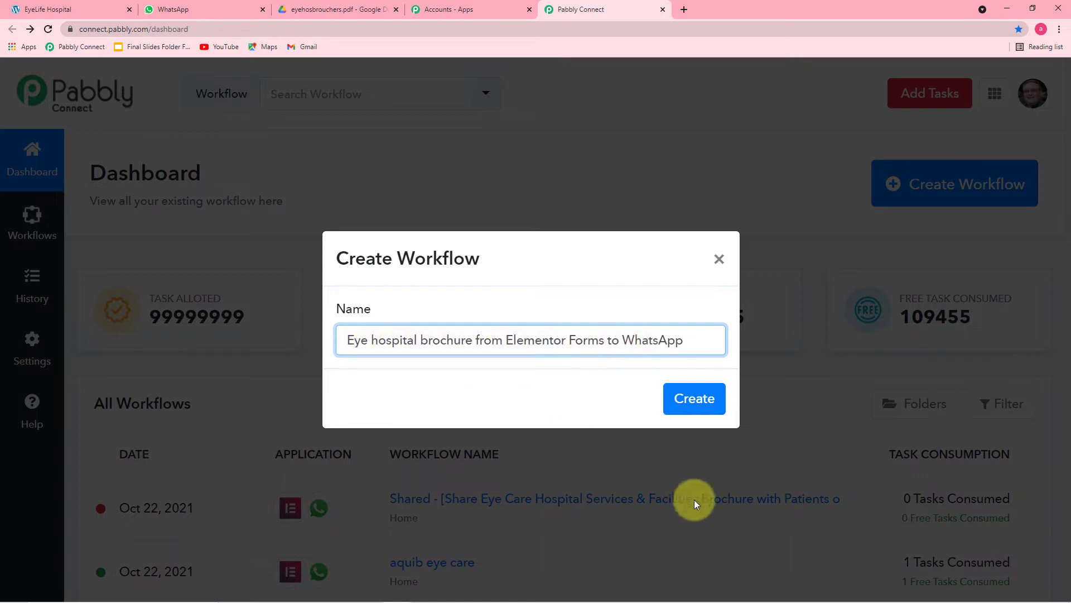
click(690, 405)
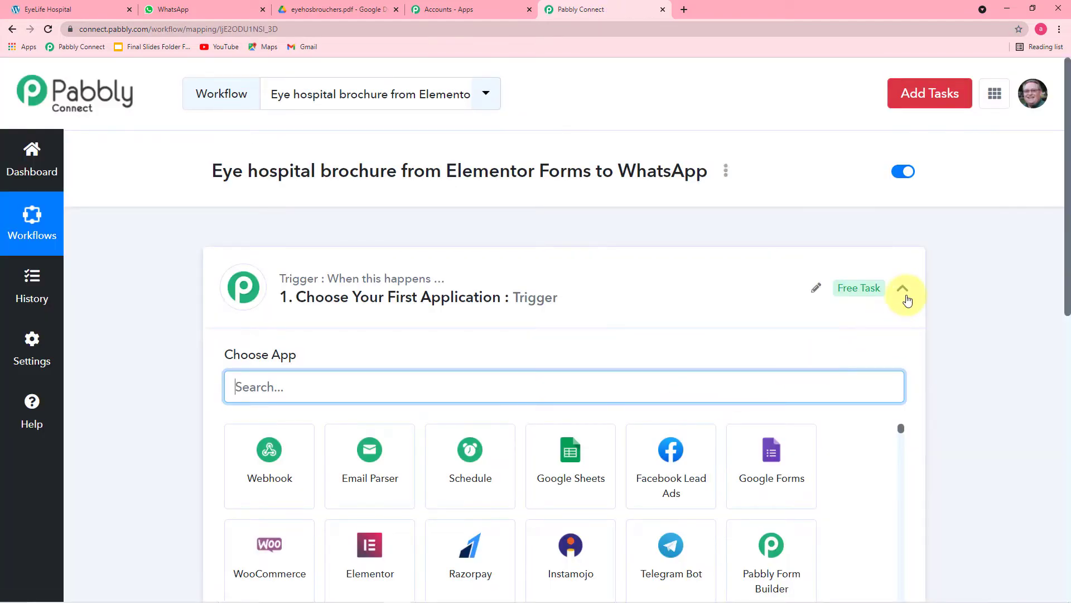
click(904, 294)
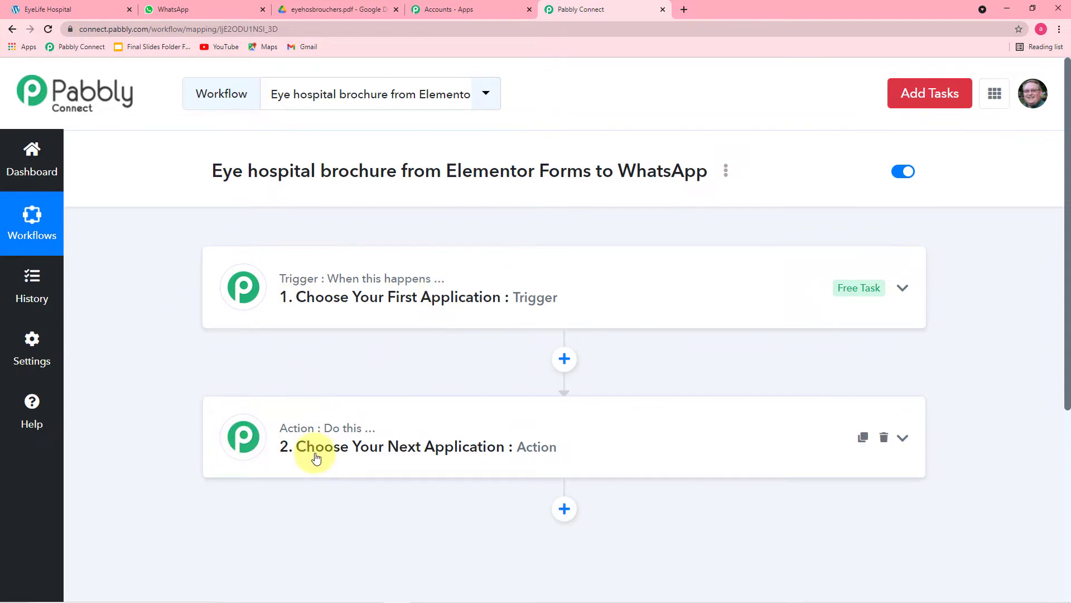
- Set the trigger to Elementor New Form Submission and copy its webhook URL
mouse_move(368, 438)
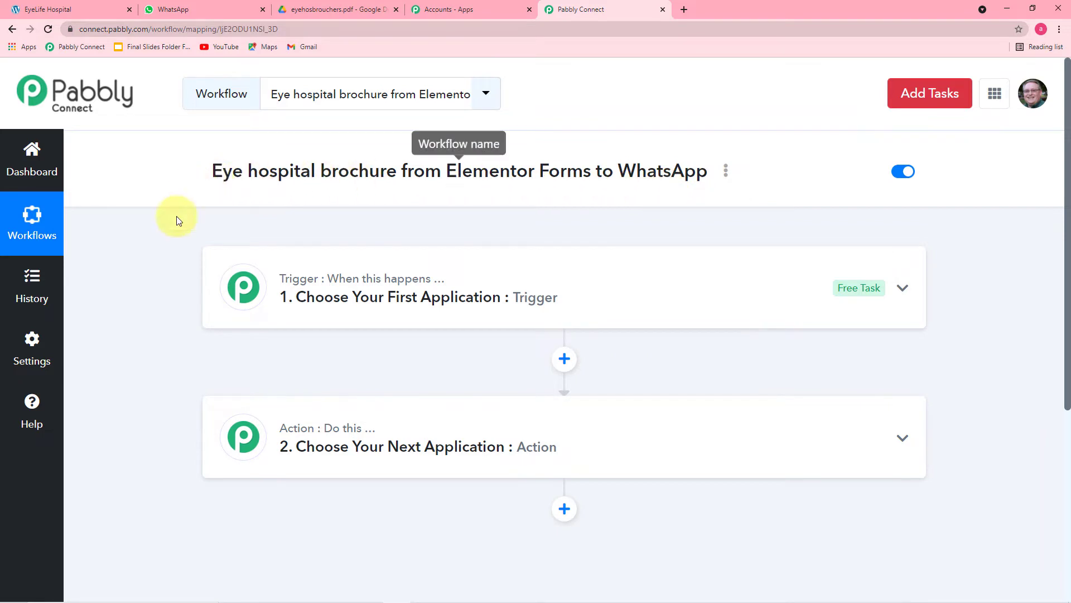
click(339, 279)
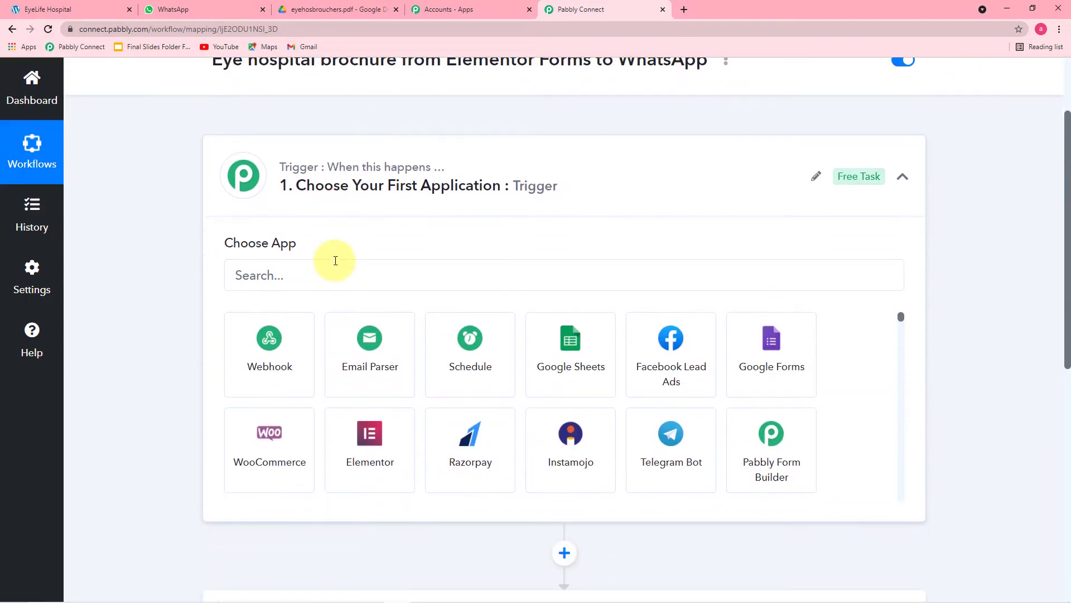
click(328, 270)
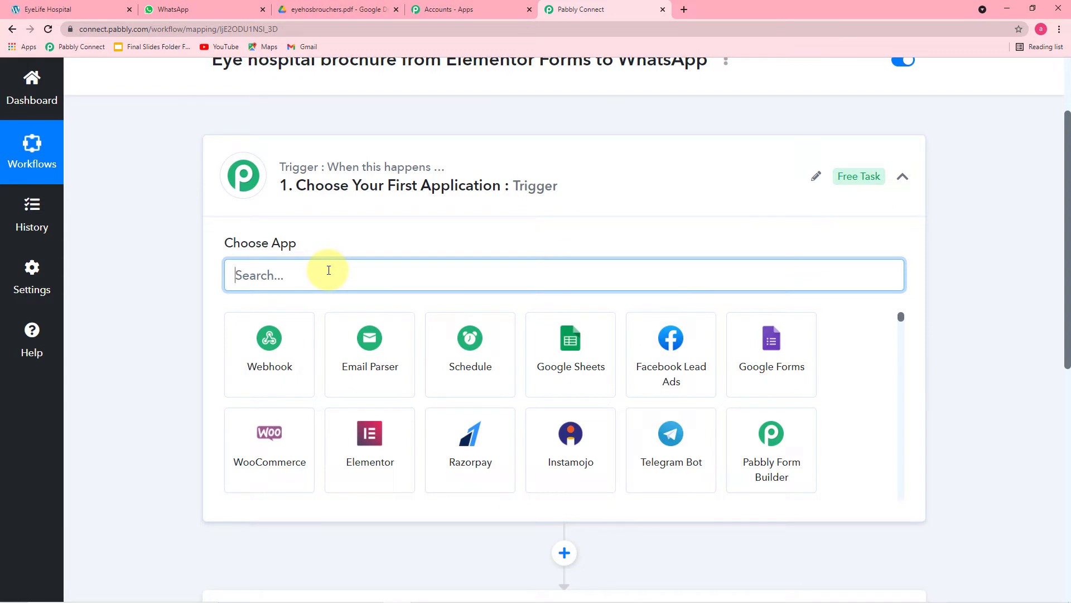
text(el)
click(289, 383)
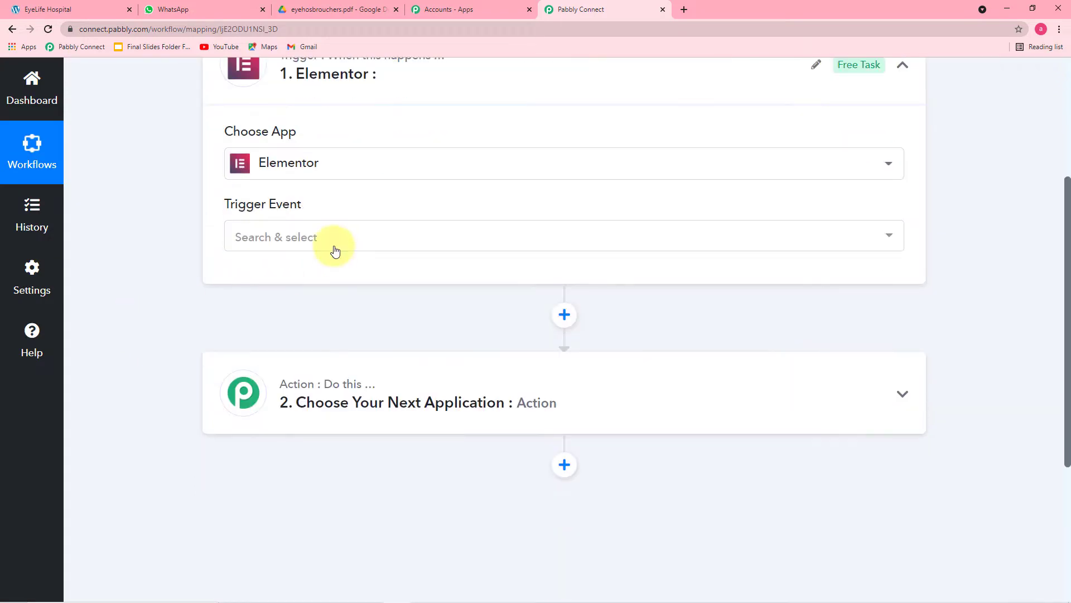
click(335, 246)
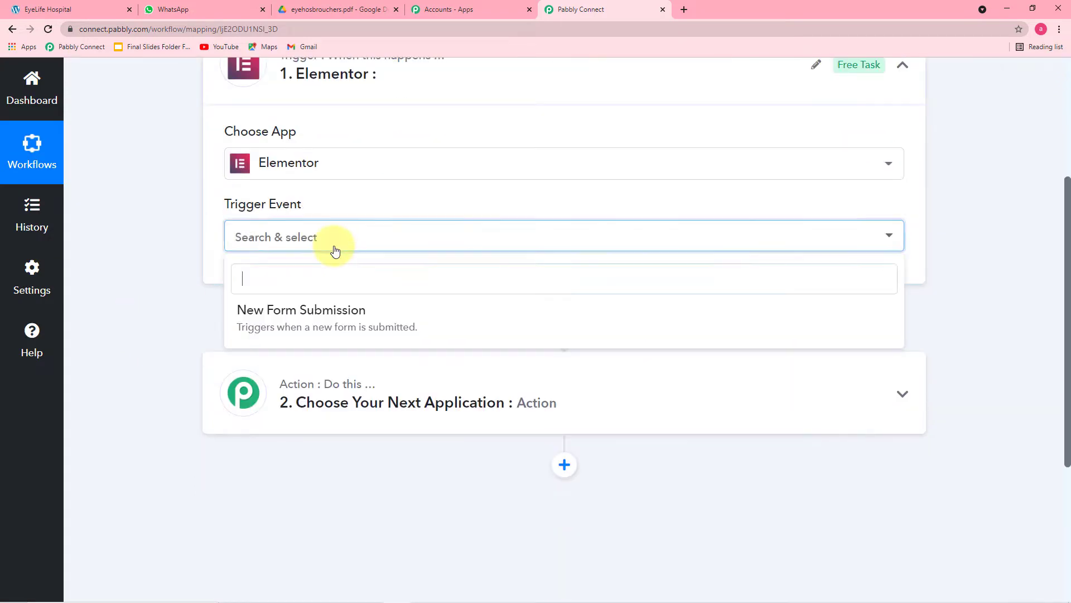
click(330, 314)
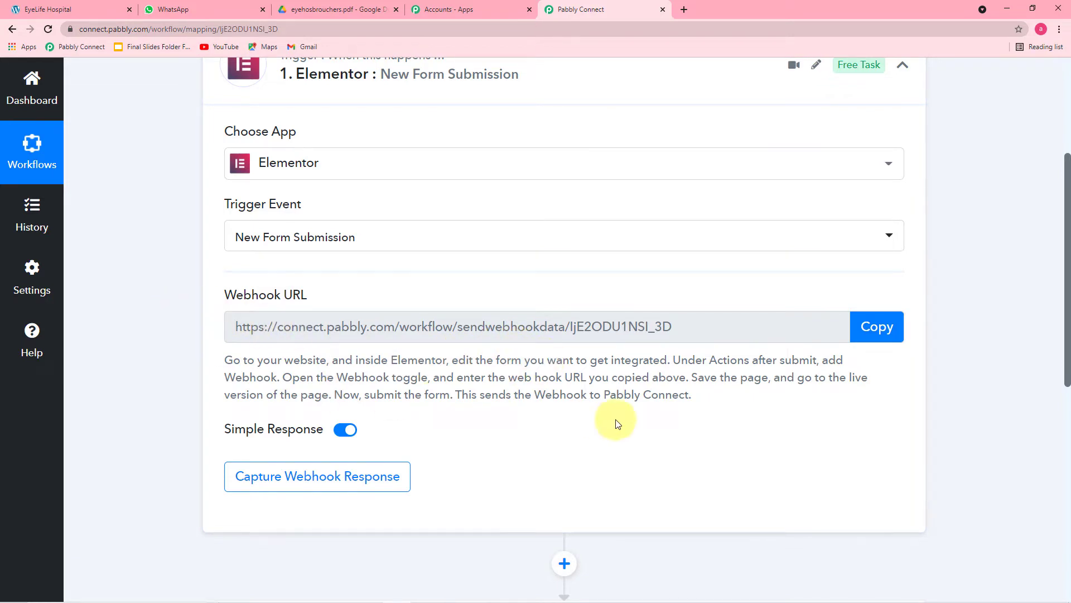
click(888, 339)
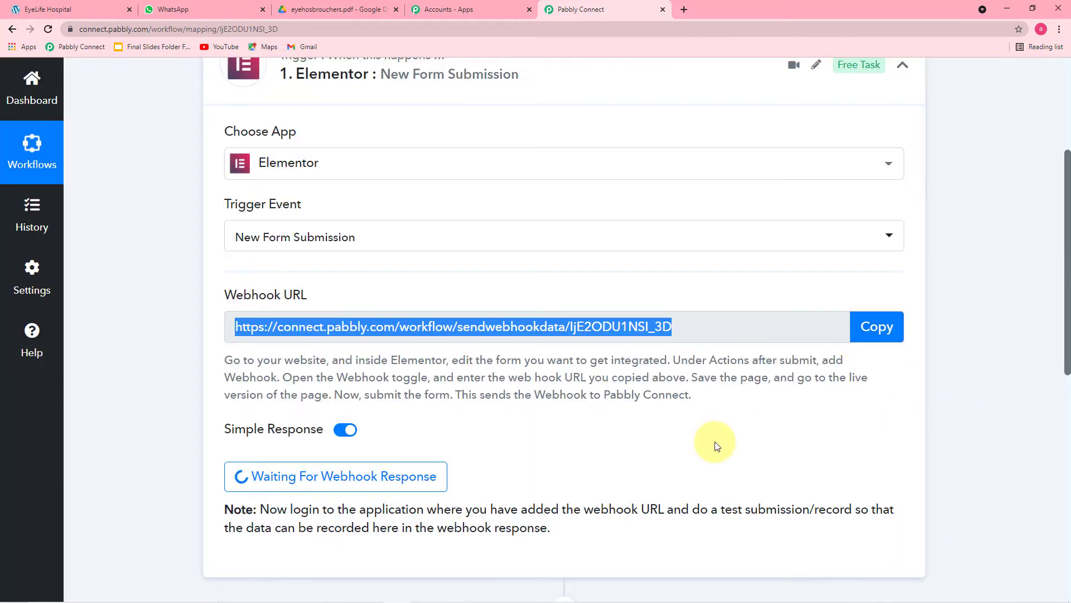
click(101, 9)
- Open the EyeLife Hospital page in the Elementor editor
scroll(179, 218, up, 10)
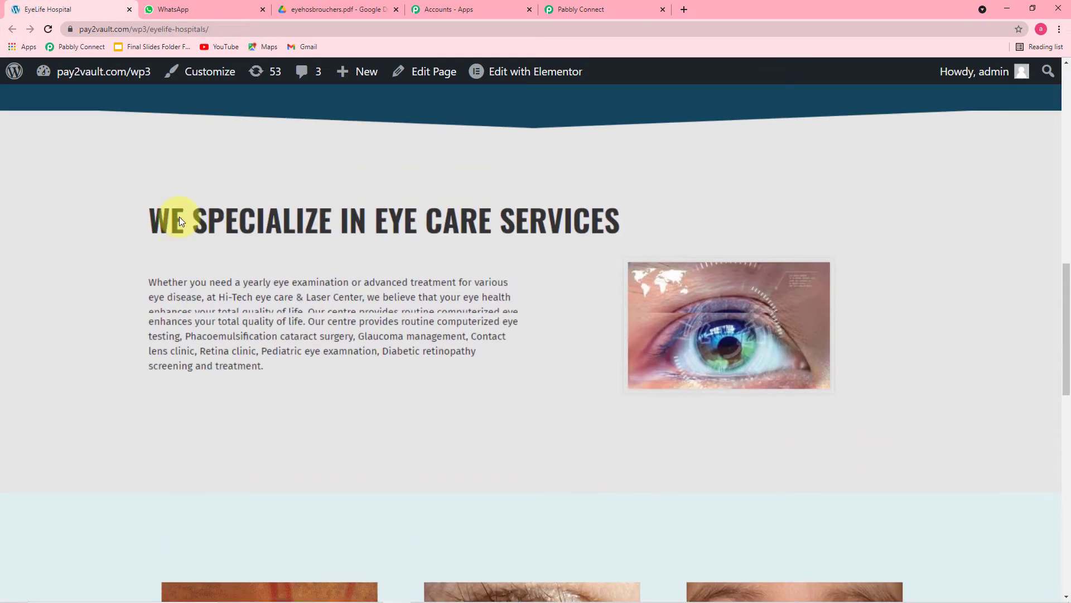
mouse_move(545, 72)
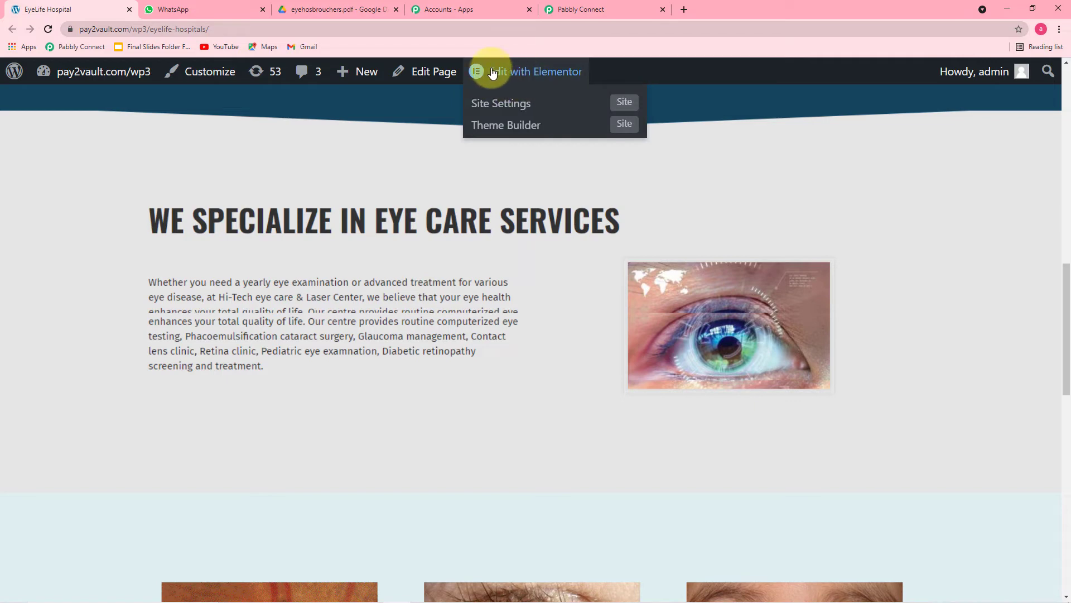
click(547, 75)
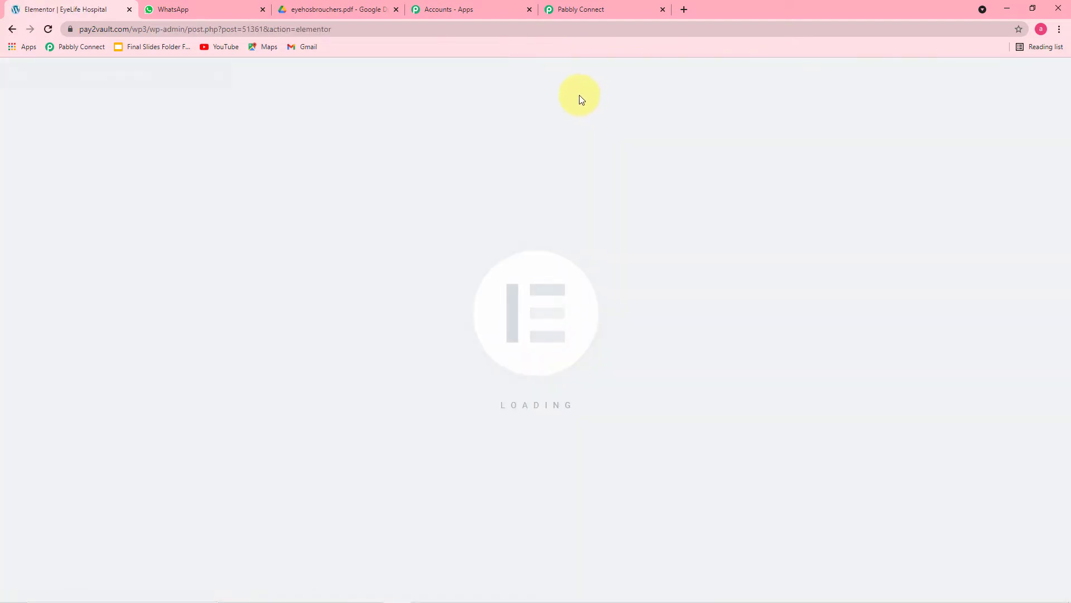
- Select the brochure form and expand its Actions After Submit section
scroll(579, 95, down, 2)
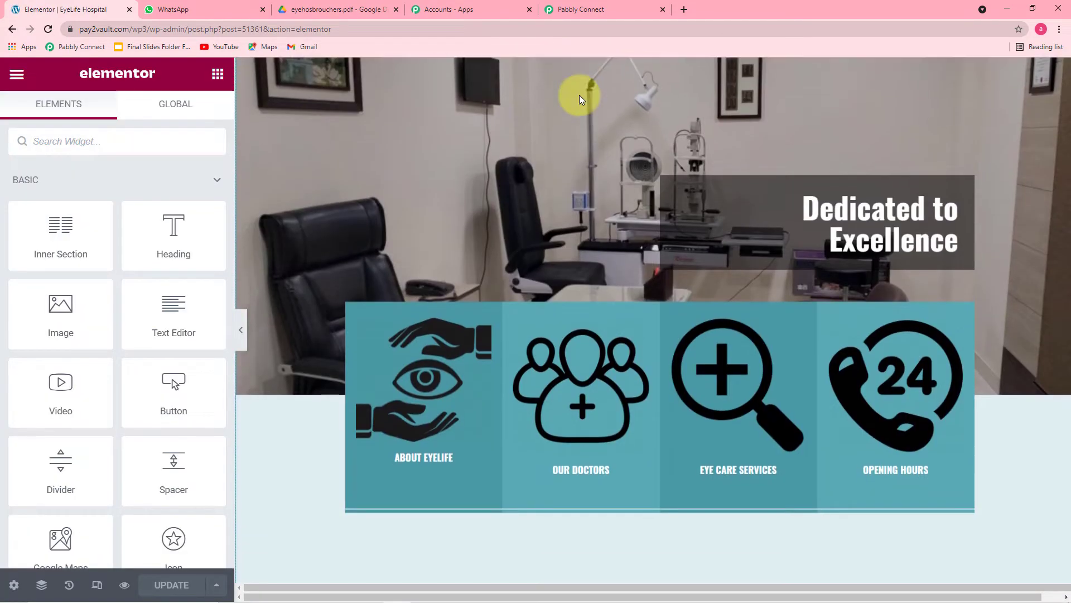
scroll(579, 95, down, 7)
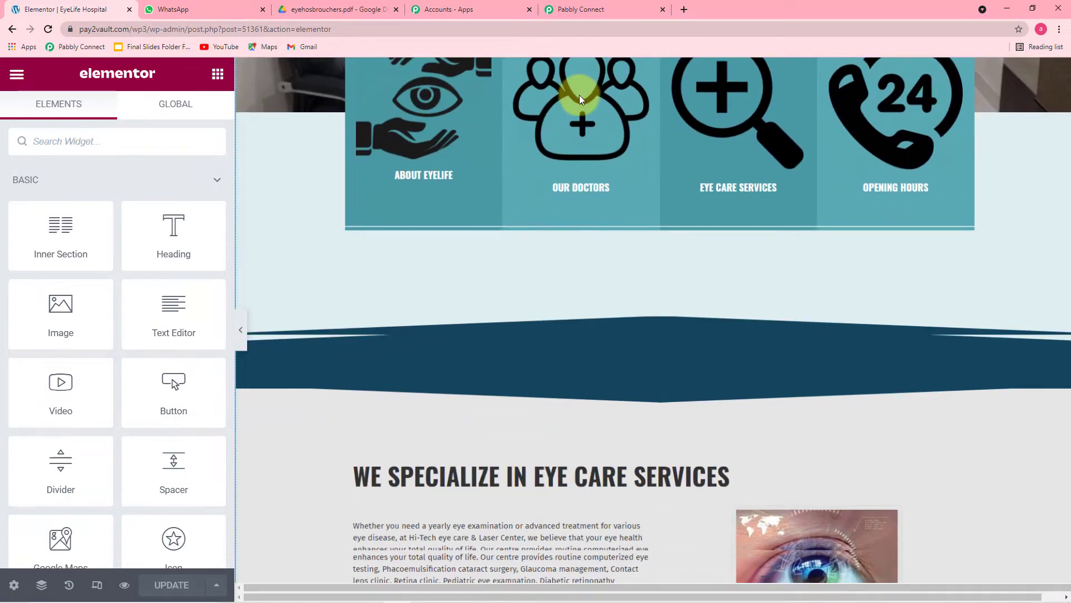
scroll(580, 98, down, 12)
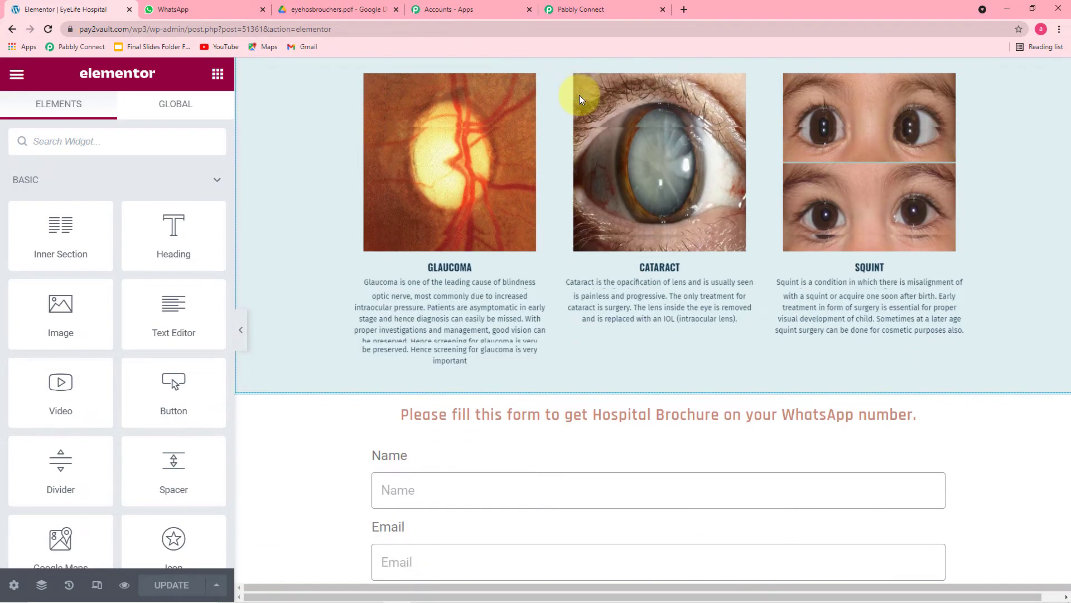
scroll(579, 99, down, 2)
scroll(566, 108, up, 3)
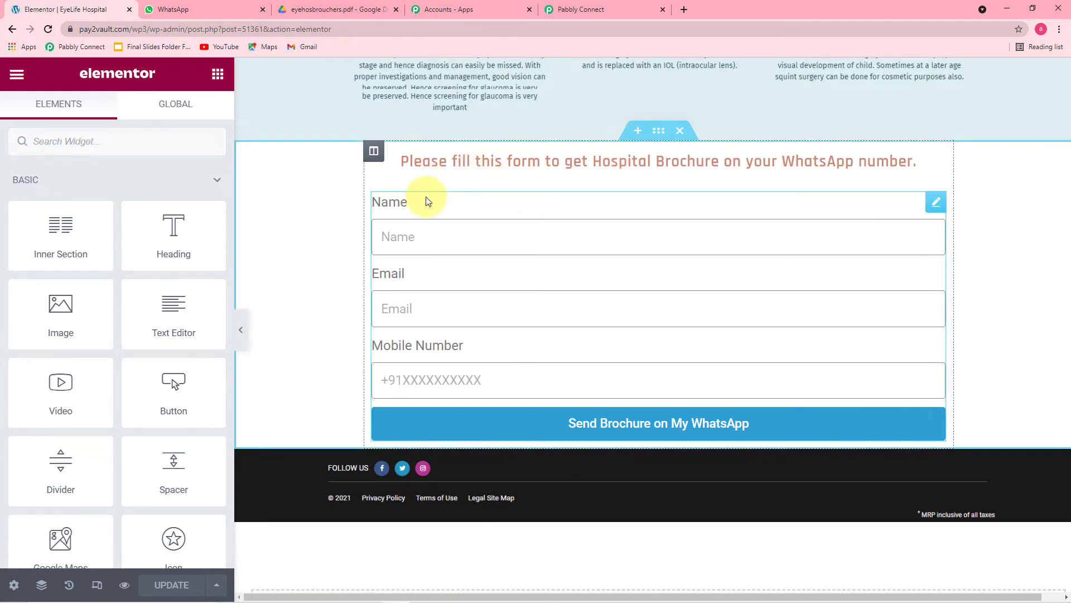
click(393, 201)
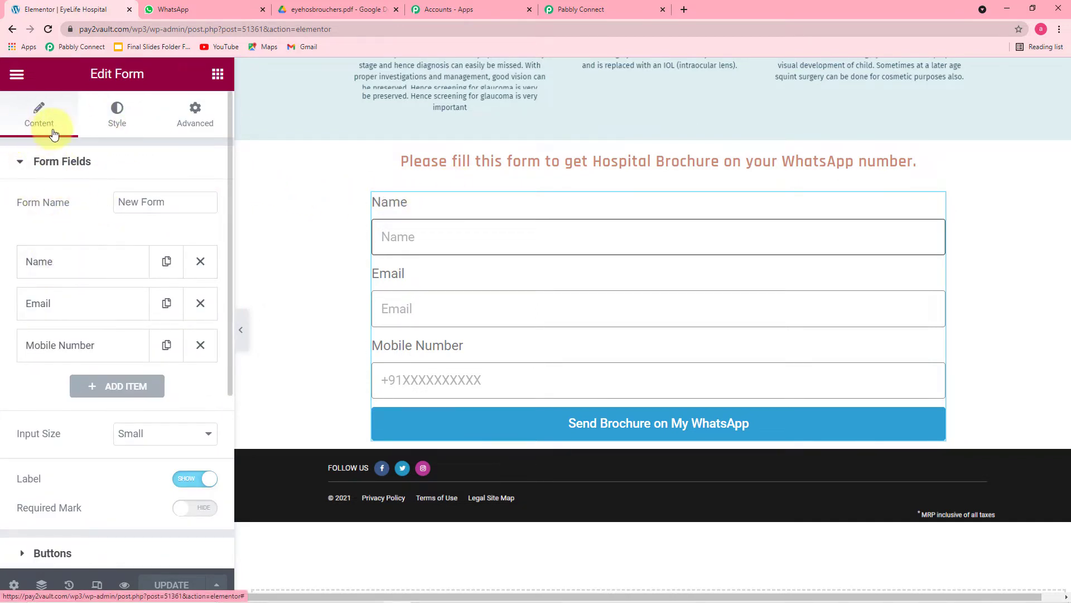
scroll(74, 181, down, 5)
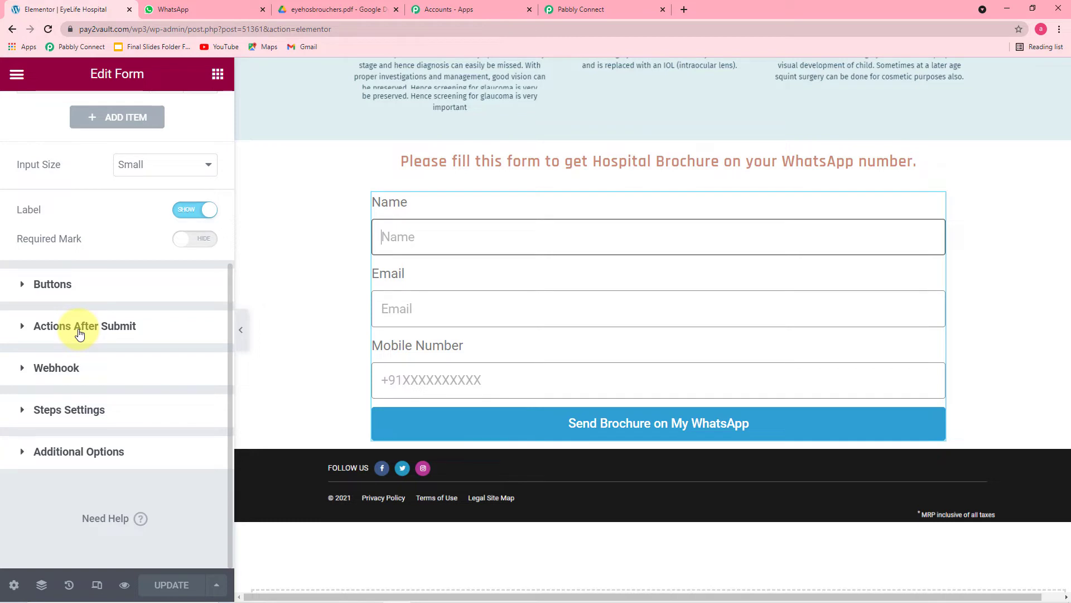
click(80, 326)
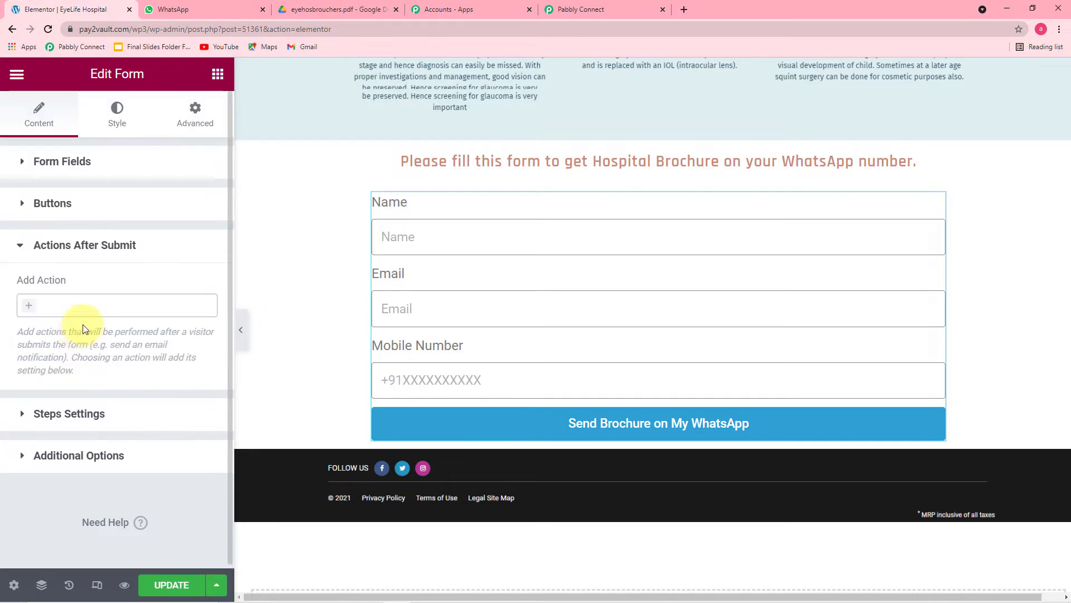
- Add a Webhook action to the form and clear its existing URL
click(121, 306)
text(we)
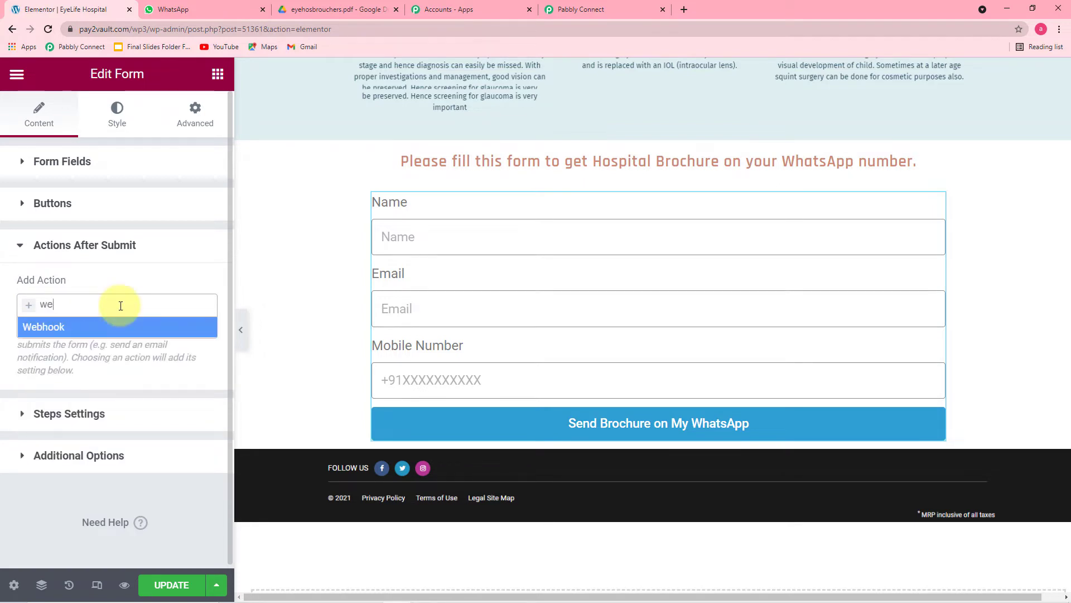
click(79, 327)
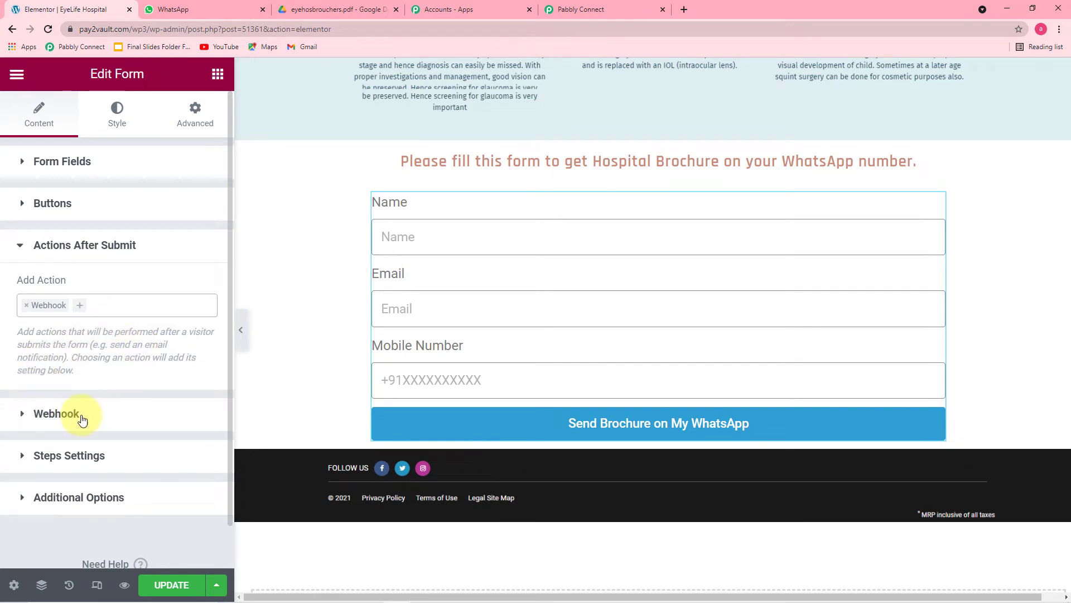
click(61, 415)
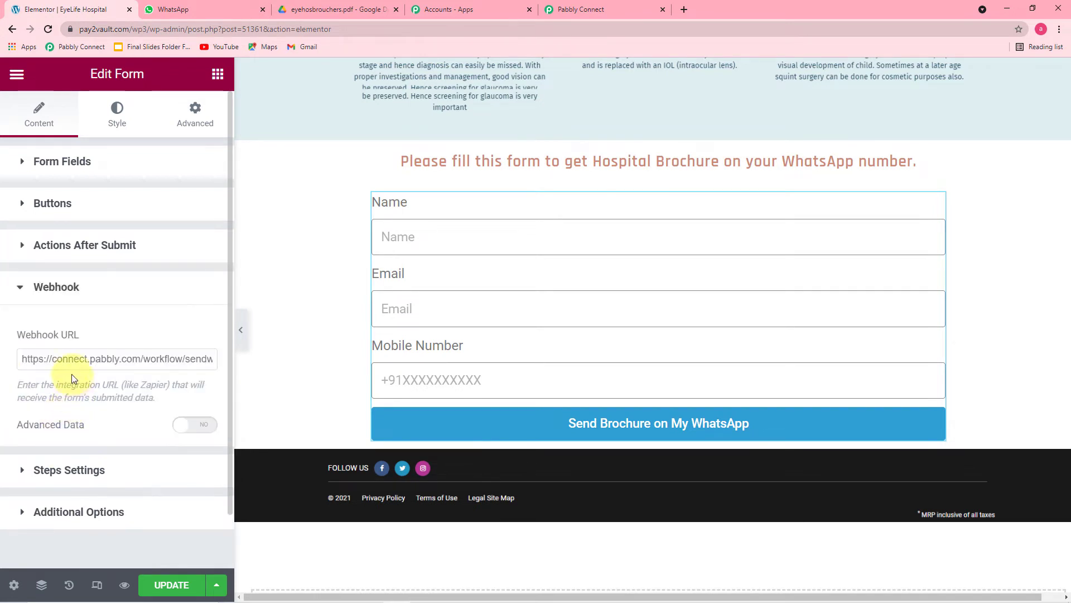
click(70, 360)
key(ctrl+a)
key(BackSpace)
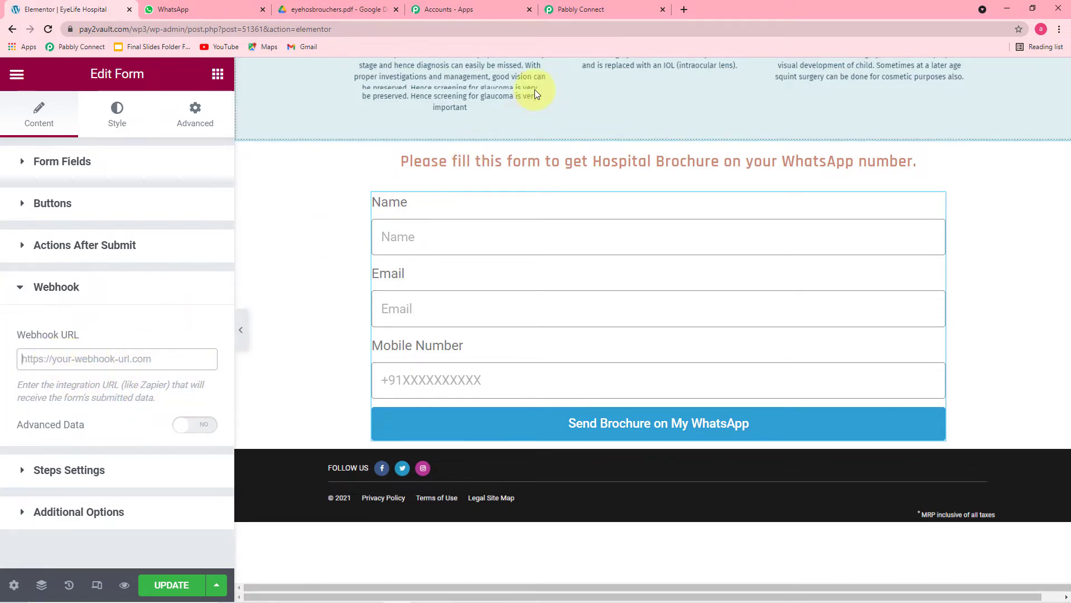
- Paste the Pabbly webhook URL into the Webhook field and update the page
click(579, 11)
click(878, 326)
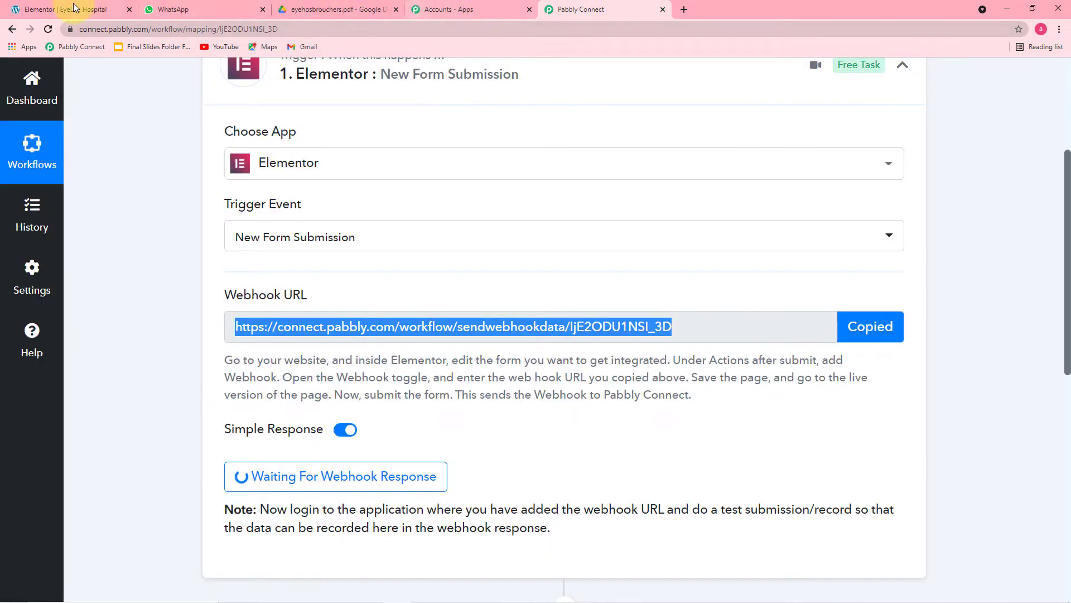
click(61, 10)
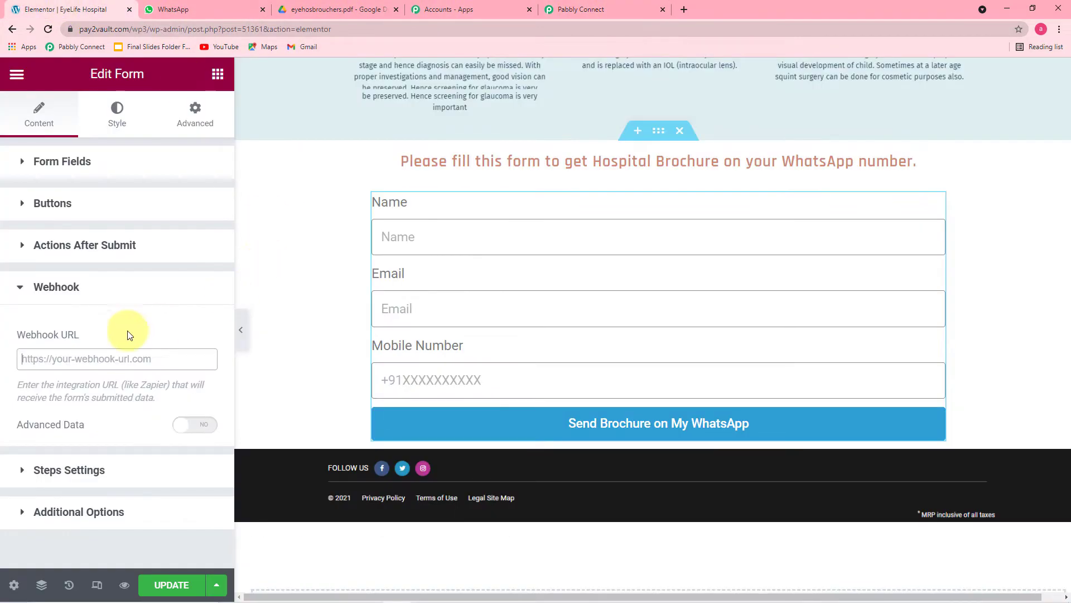
right_click(35, 360)
click(63, 450)
click(81, 381)
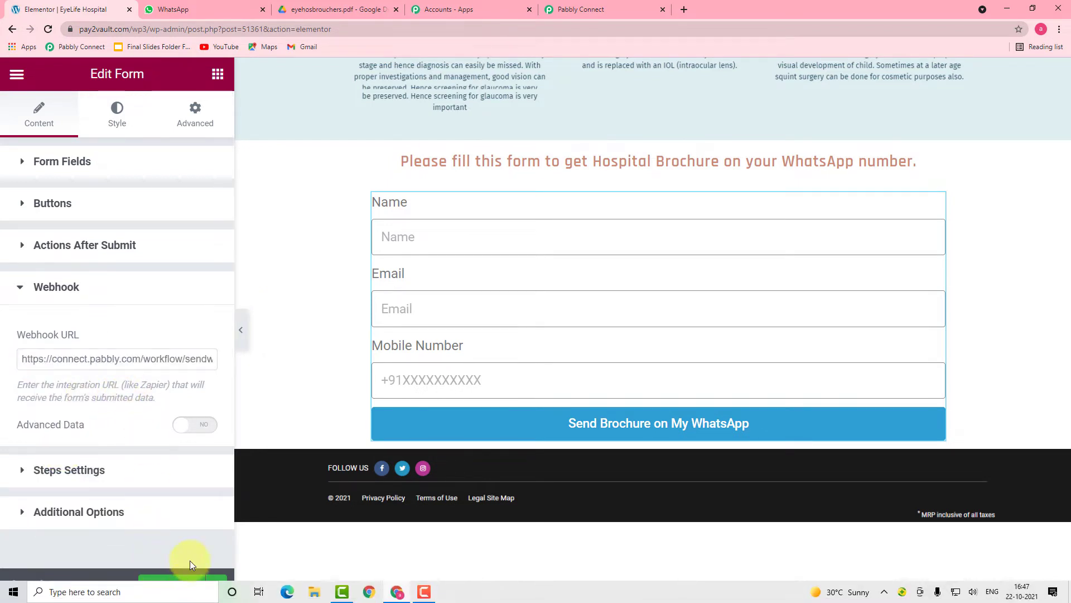
click(176, 584)
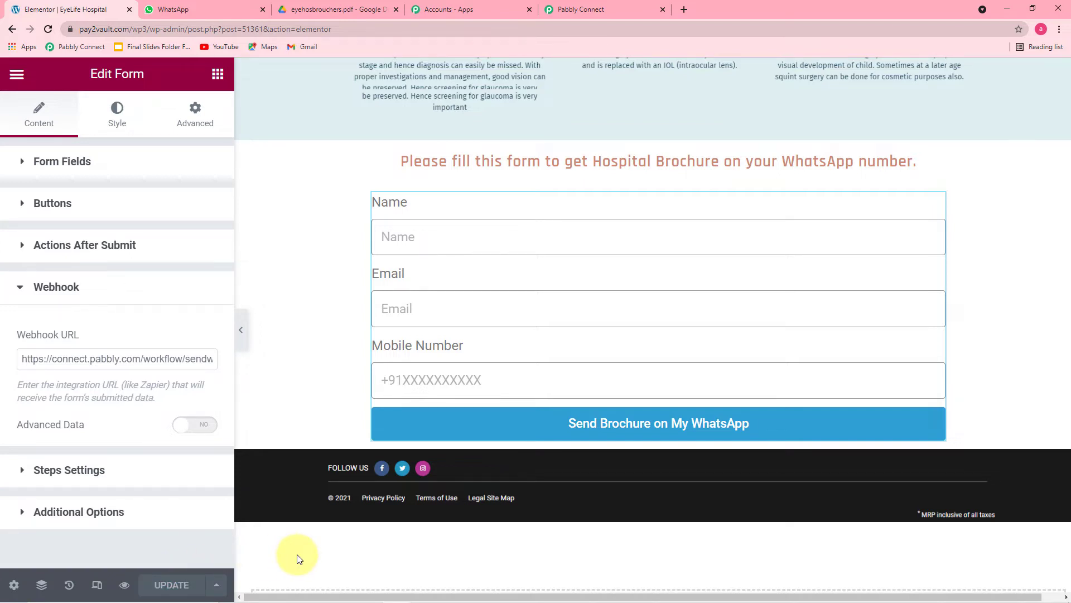
- Confirm Pabbly is awaiting the webhook, then open the live page from Elementor's menu
click(13, 78)
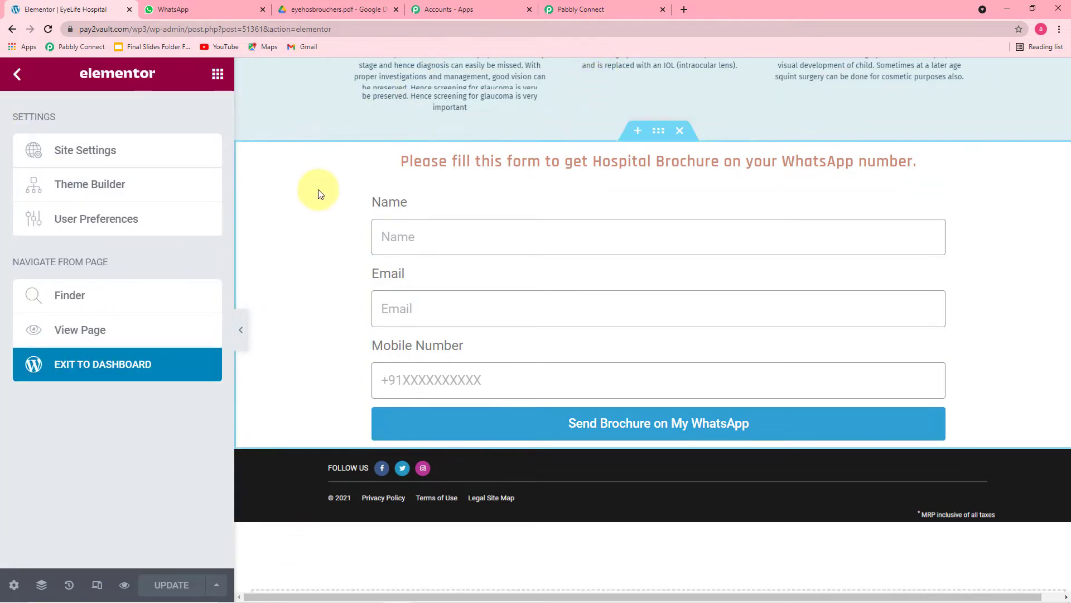
click(612, 12)
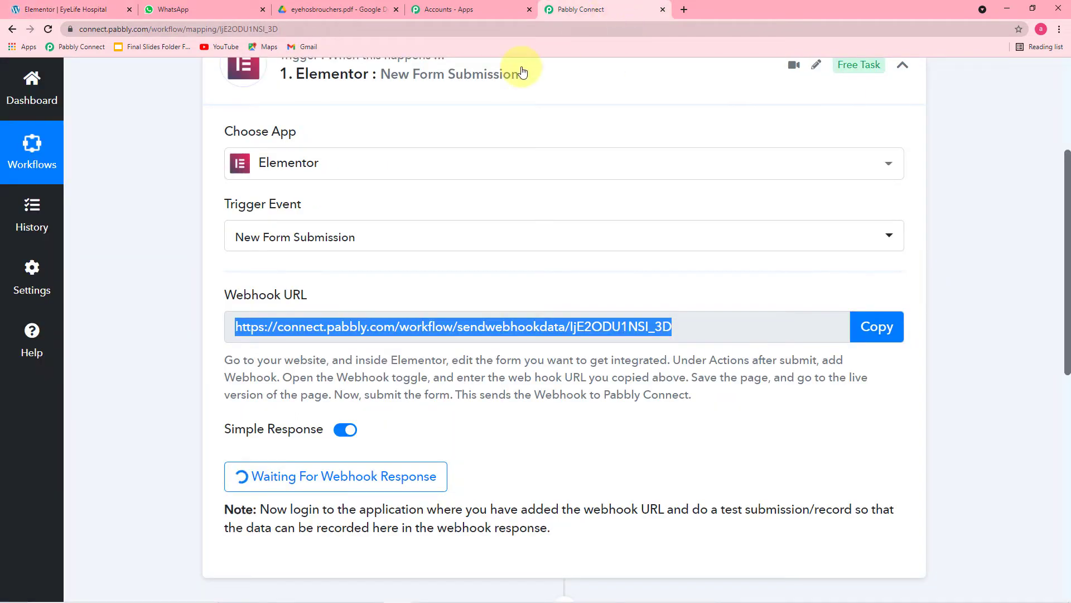
scroll(230, 318, down, 2)
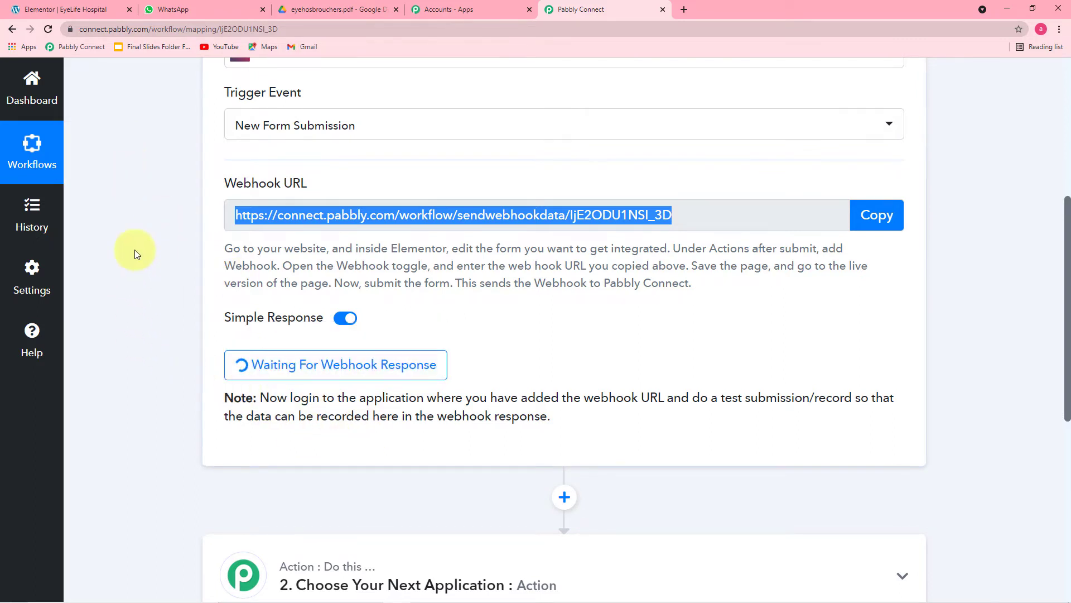
click(55, 9)
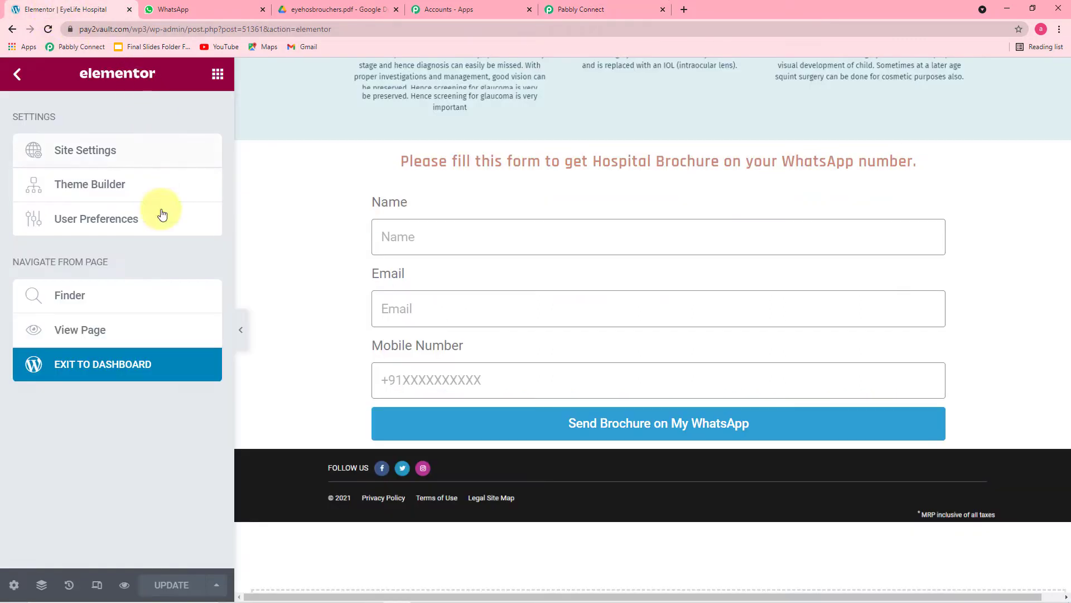
click(82, 333)
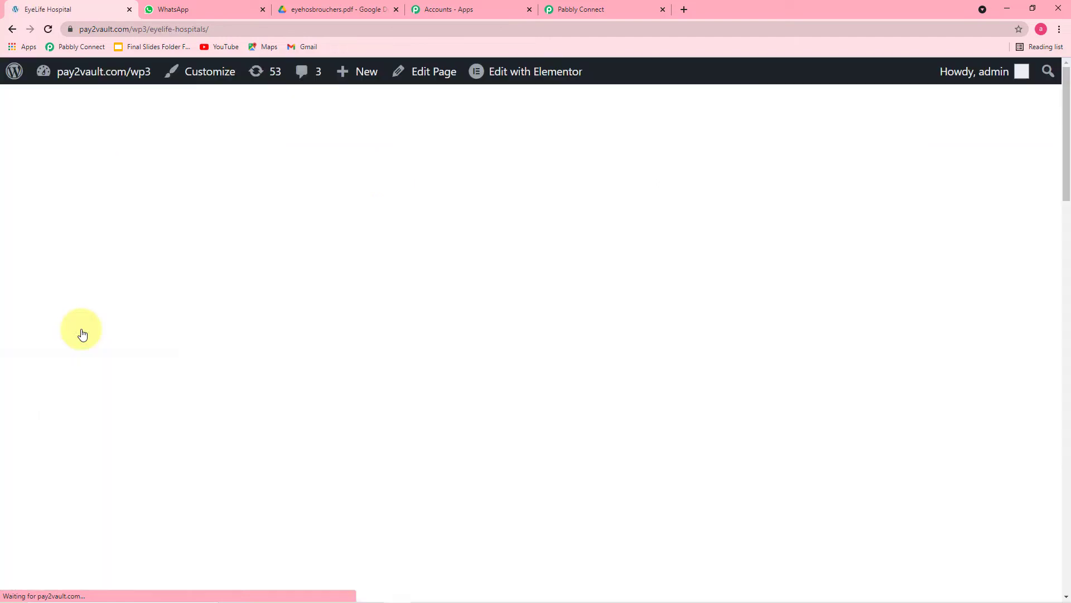
- Fill the brochure form with a saved name, email and mobile number starting 91, and submit it
scroll(298, 256, down, 8)
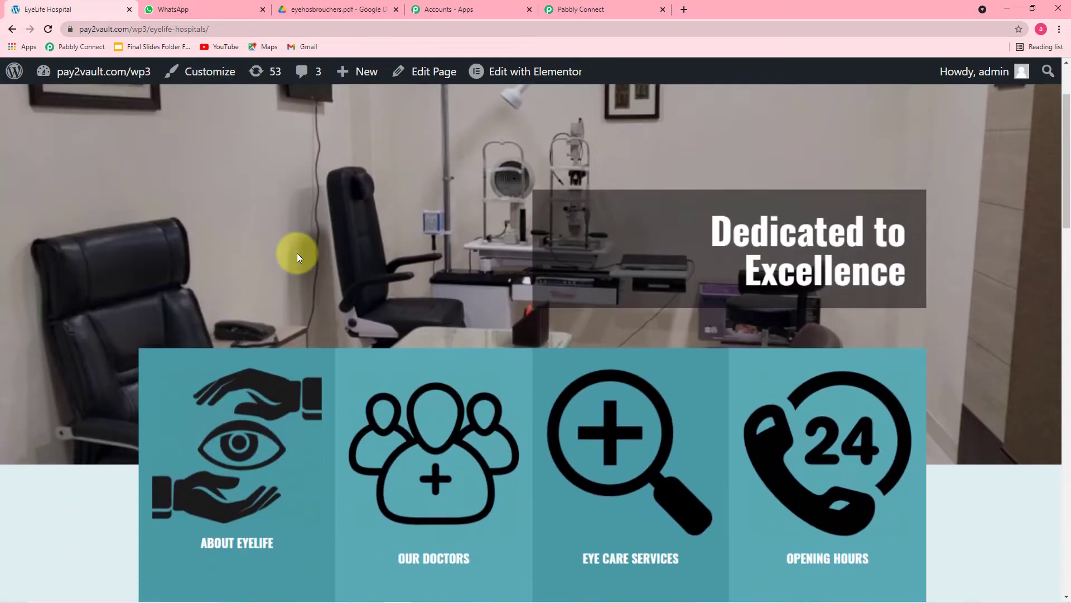
scroll(297, 257, down, 15)
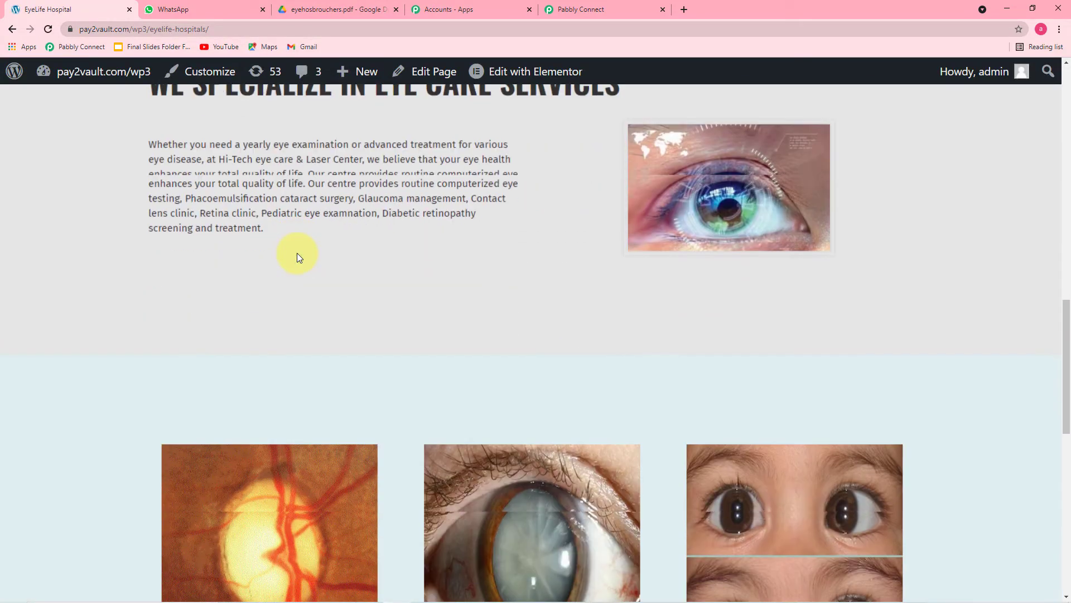
scroll(296, 253, down, 3)
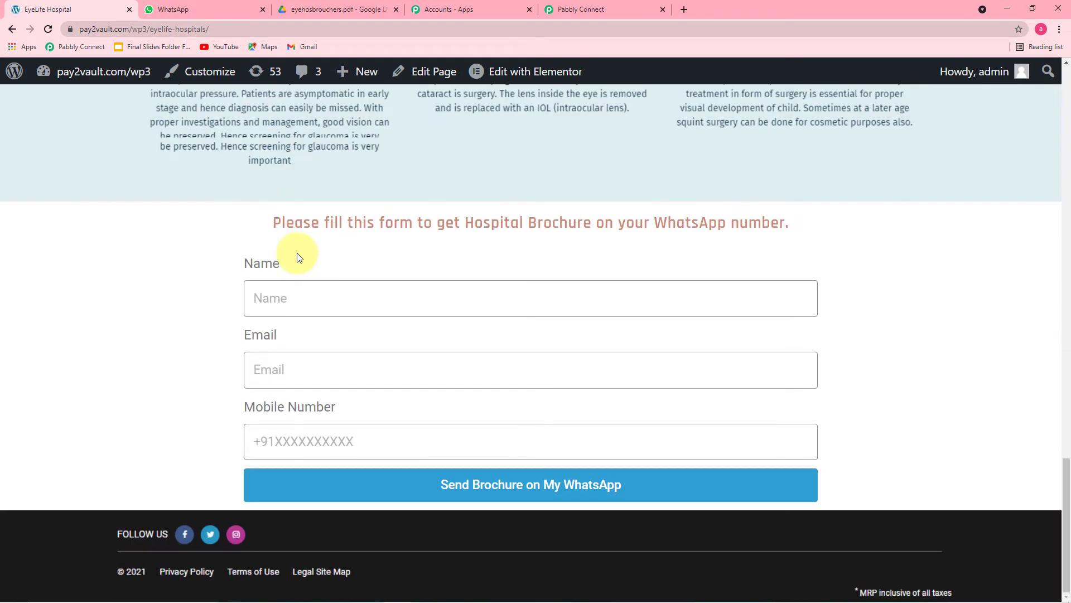
click(294, 313)
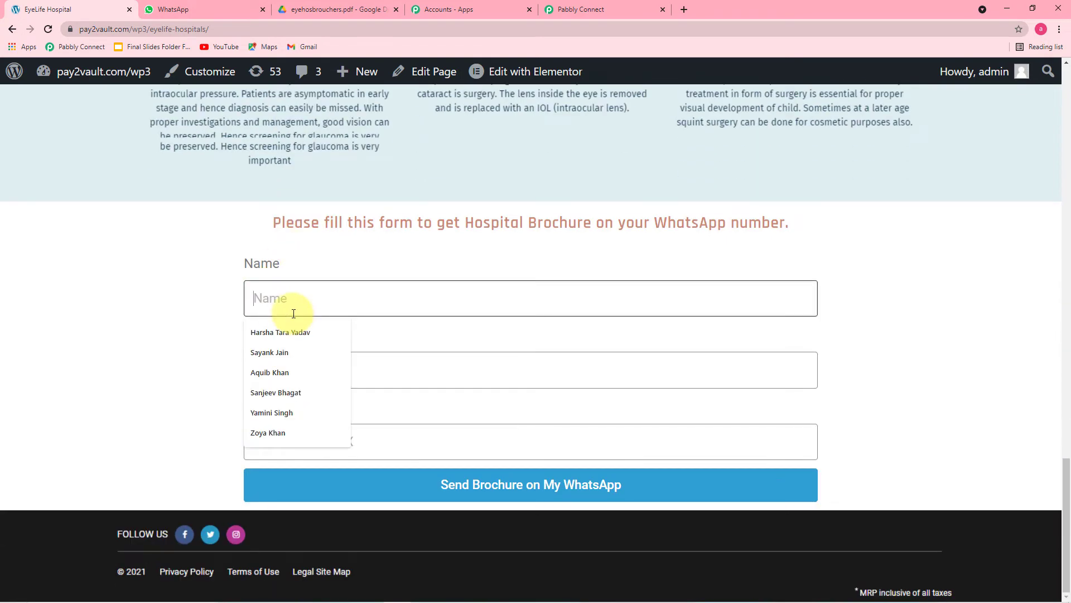
click(291, 357)
click(325, 369)
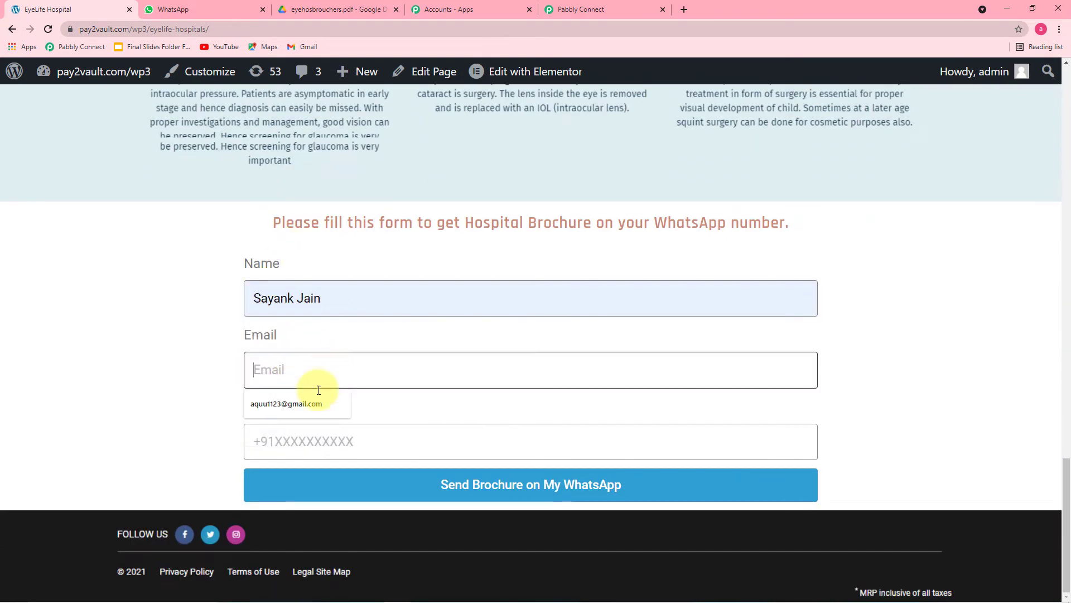
click(296, 403)
click(366, 432)
click(317, 475)
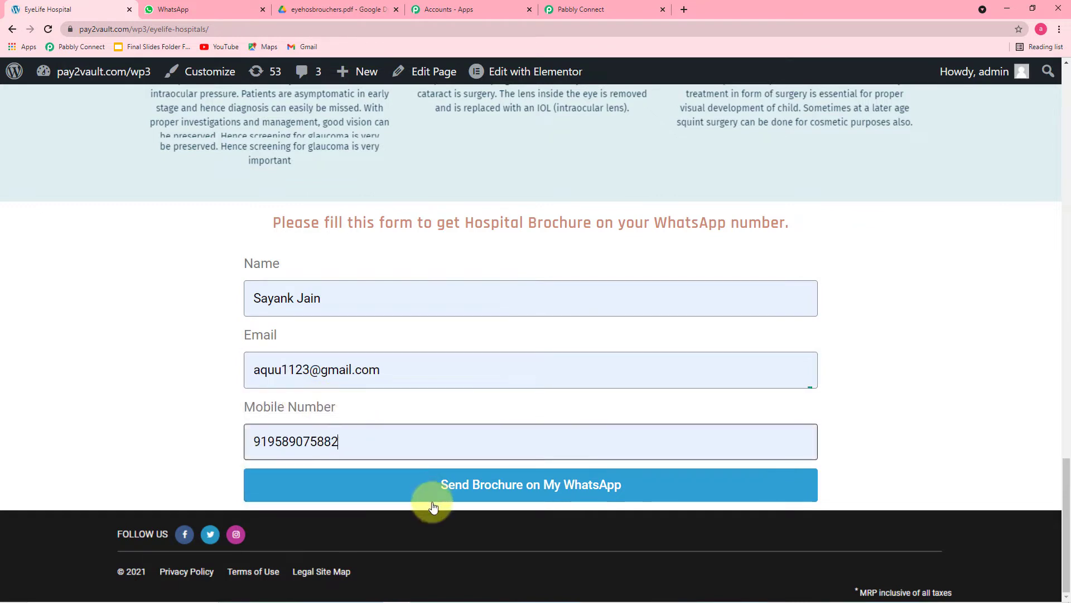
click(416, 492)
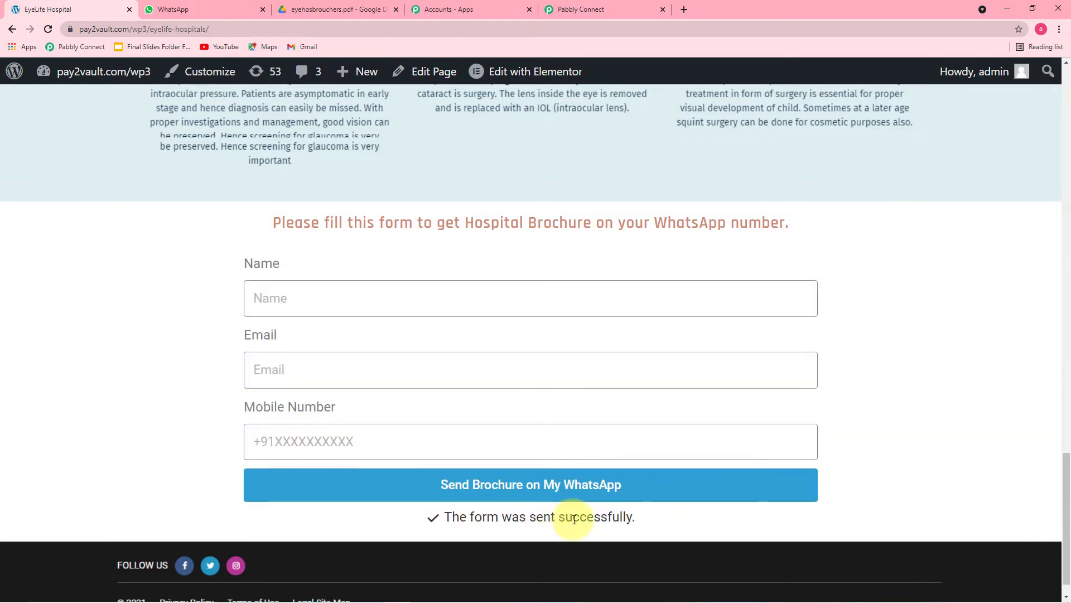
click(602, 11)
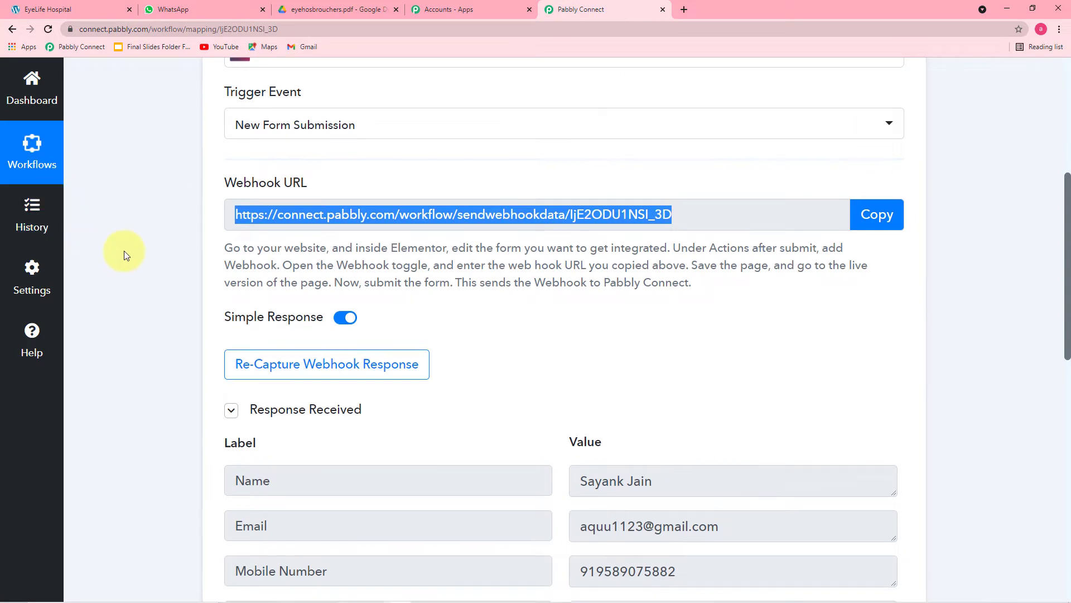
- Scroll through the received response's name, email, mobile number, Form Id and Form Name
scroll(123, 250, down, 2)
scroll(124, 254, down, 3)
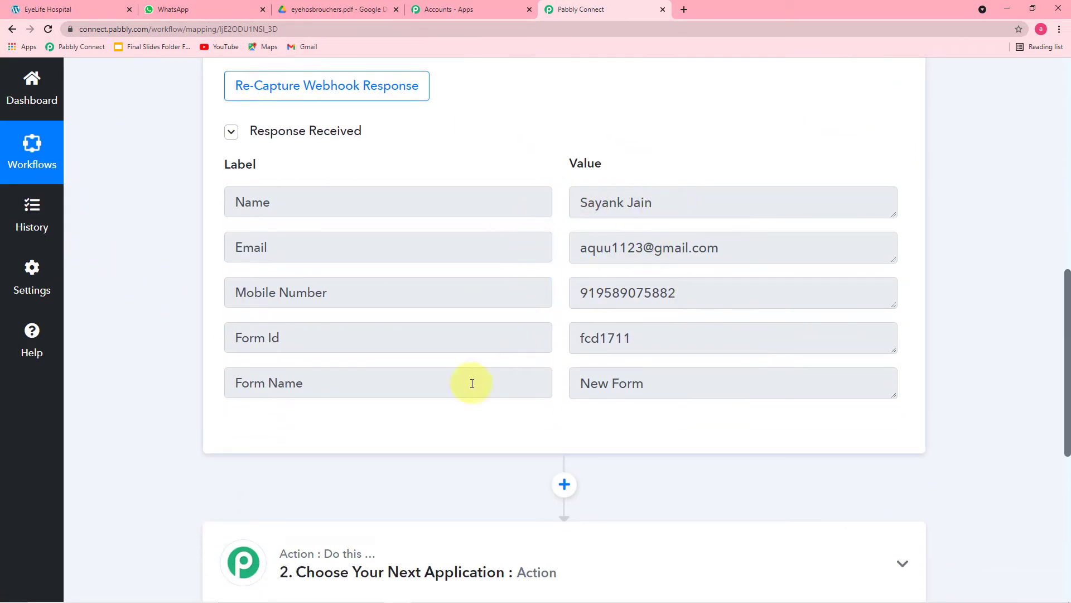
scroll(106, 246, up, 4)
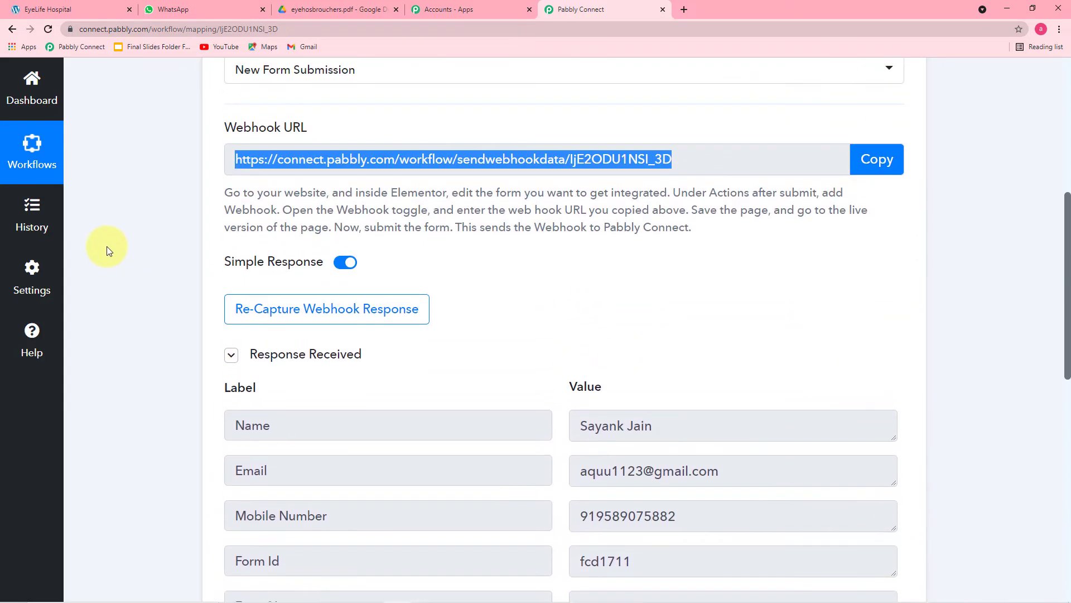
scroll(106, 246, down, 3)
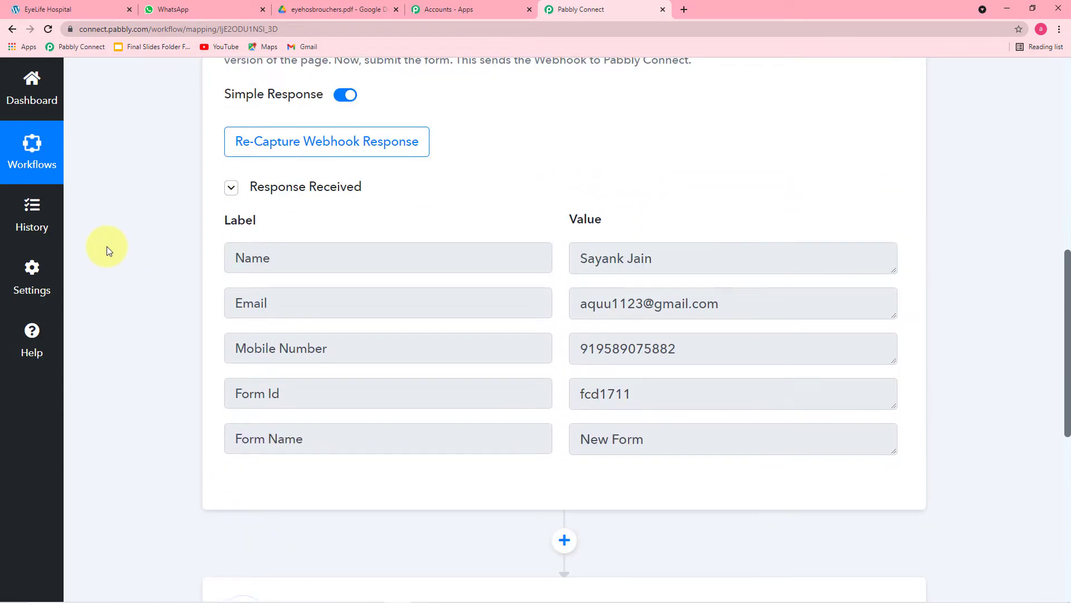
scroll(106, 246, up, 6)
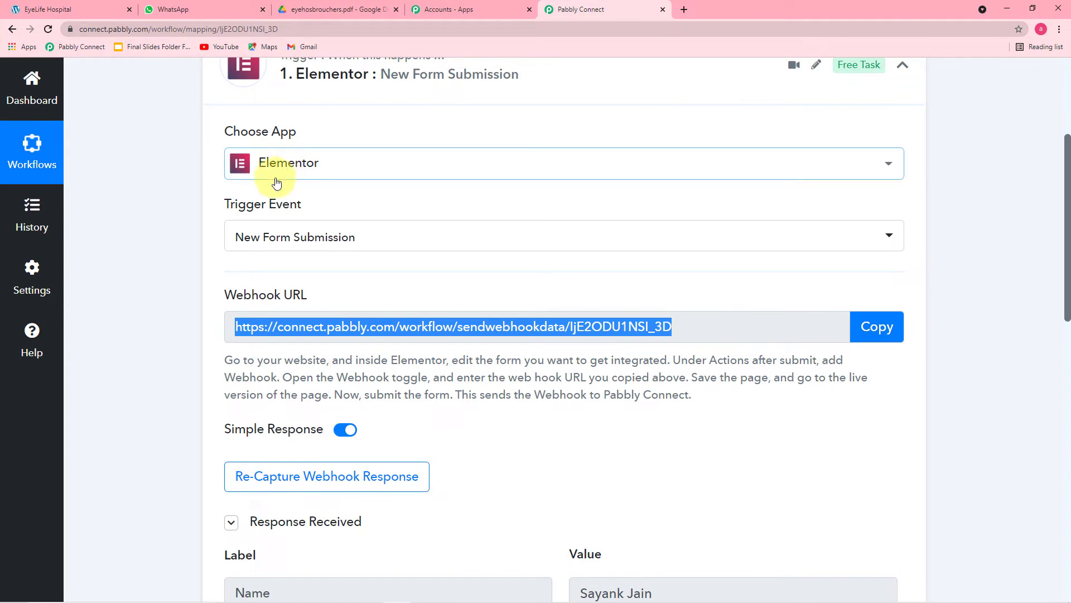
scroll(155, 343, down, 6)
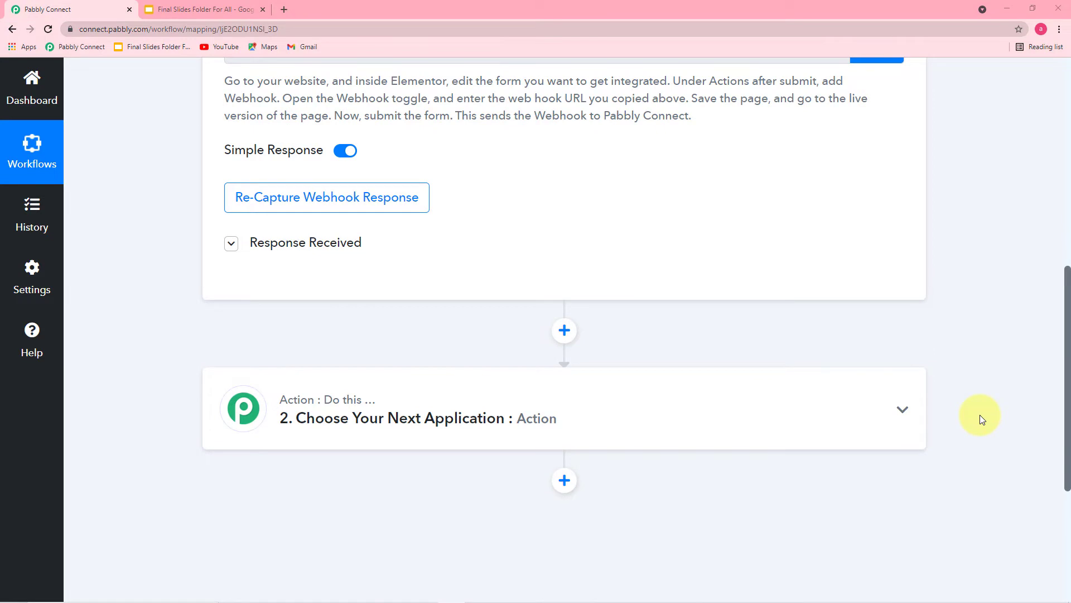
scroll(980, 414, up, 2)
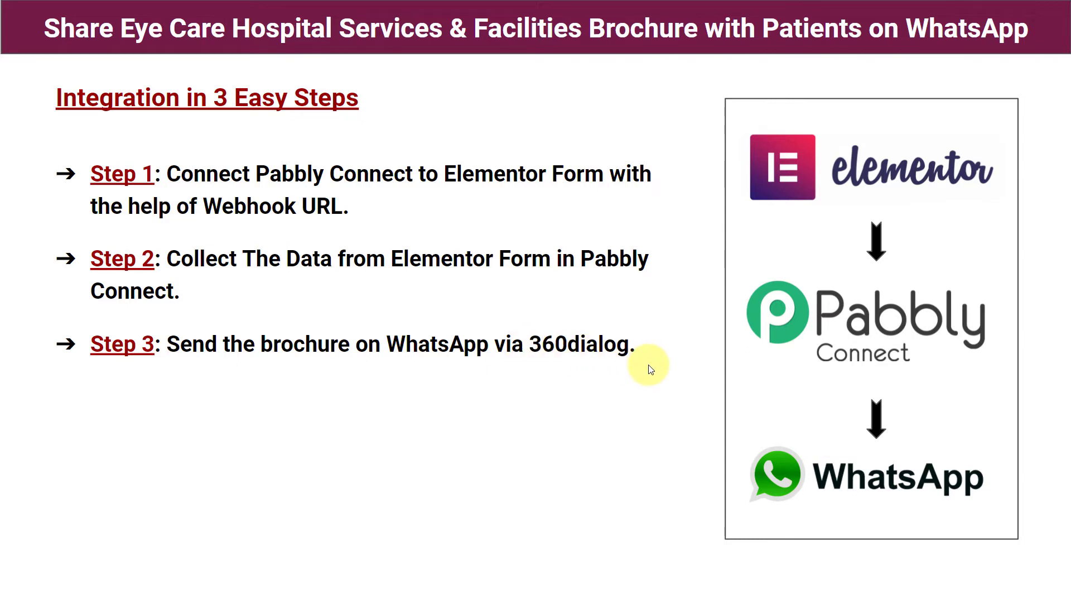
- Set the action step's app to WhatsApp by 360Dialog
key(alt+Tab)
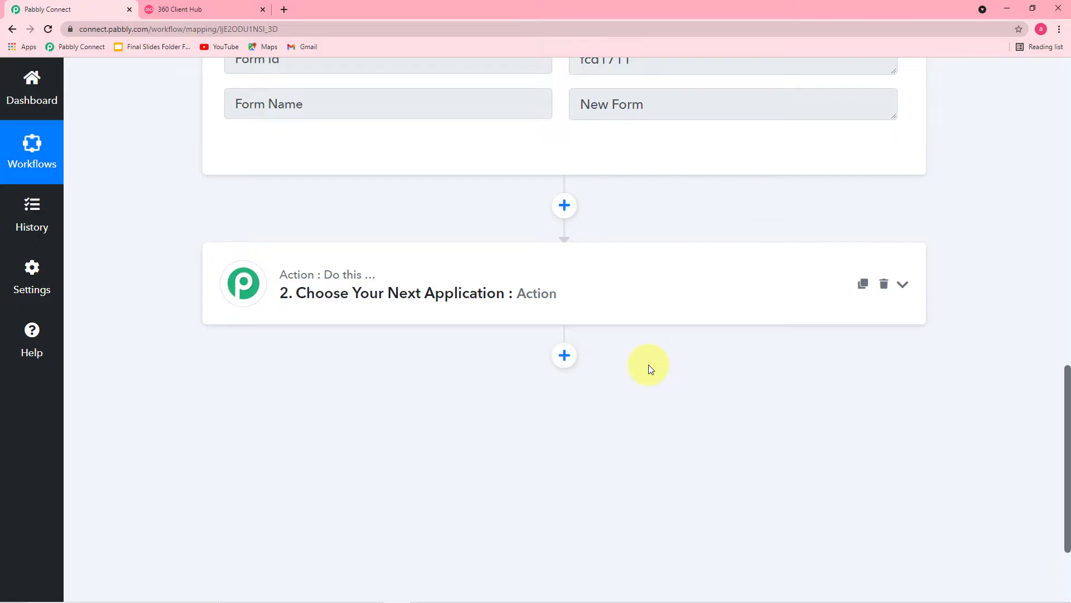
click(441, 315)
scroll(445, 316, down, 2)
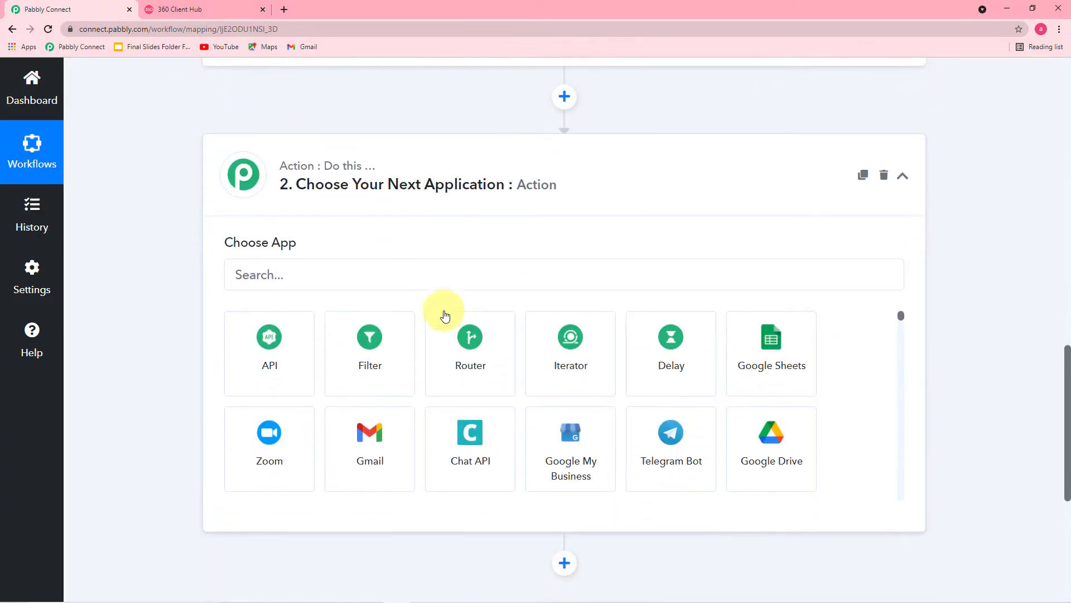
click(425, 277)
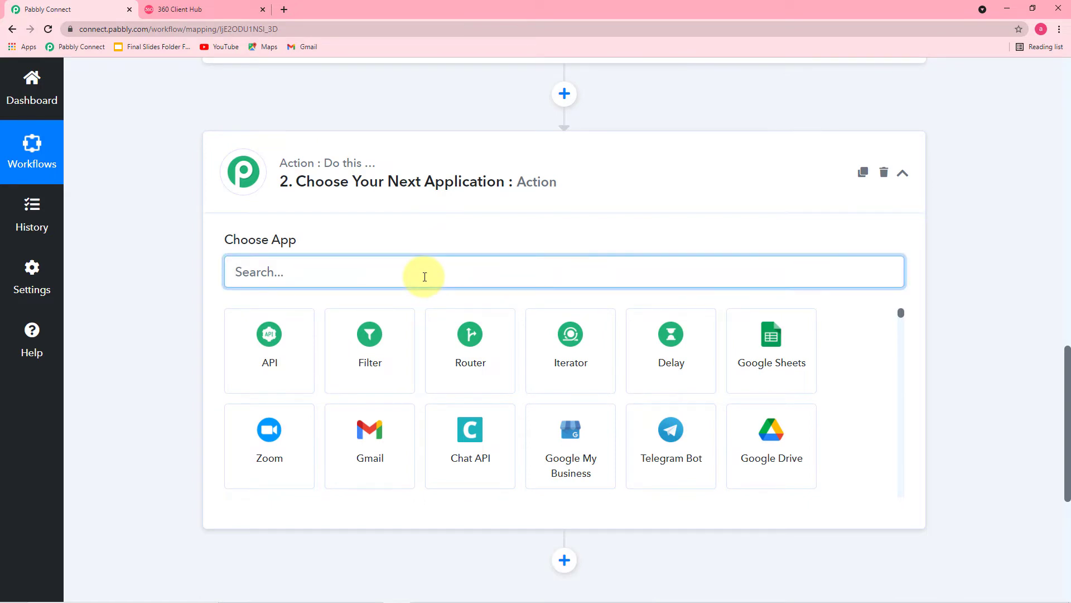
text(36)
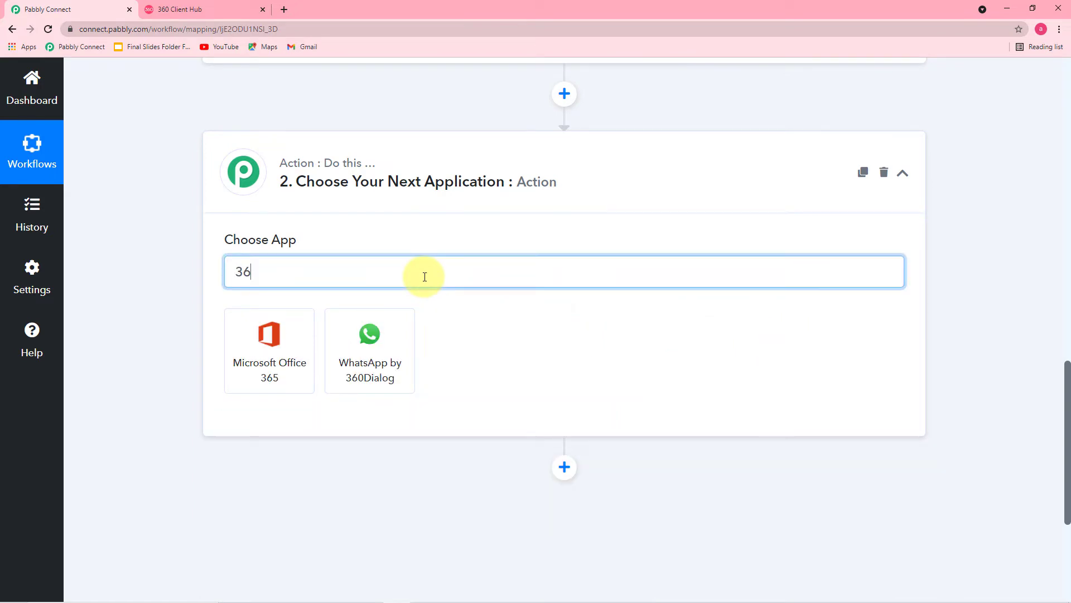
click(363, 385)
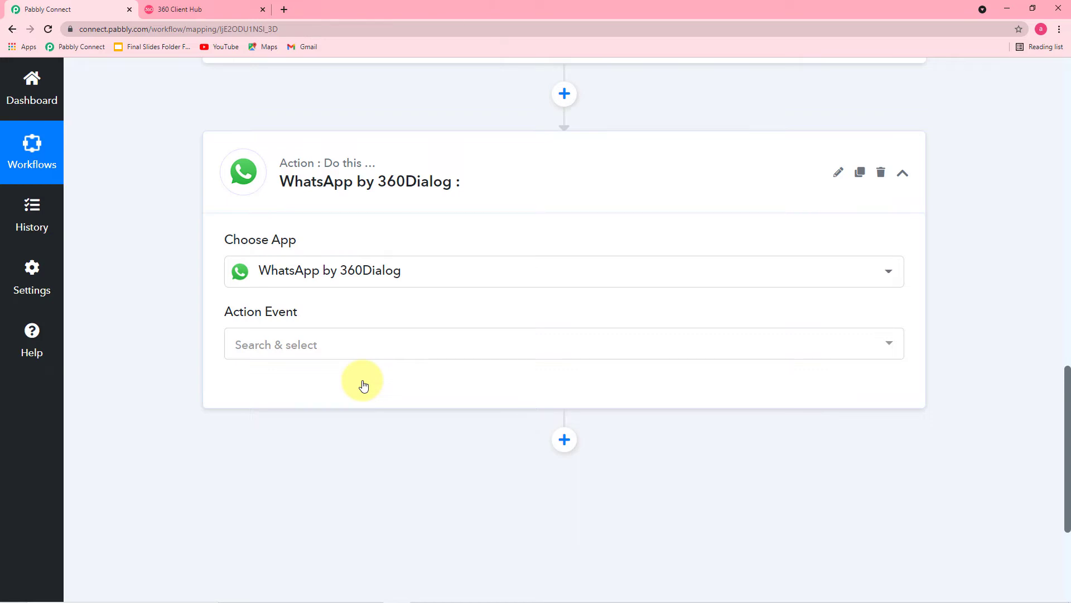
- Choose Send Template Message as the action event and start connecting an account
click(327, 346)
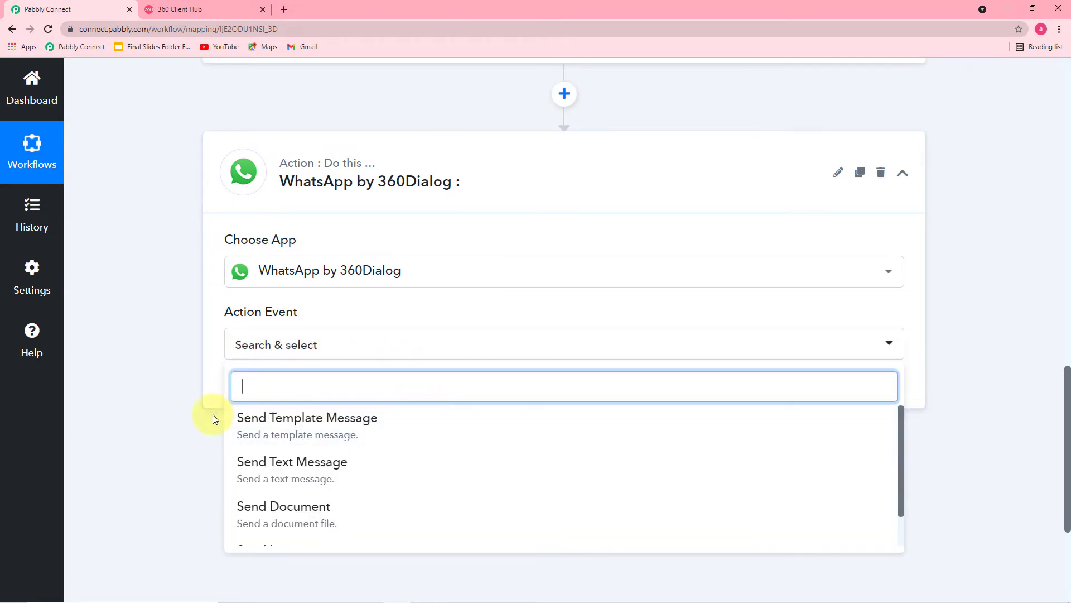
click(353, 433)
click(259, 399)
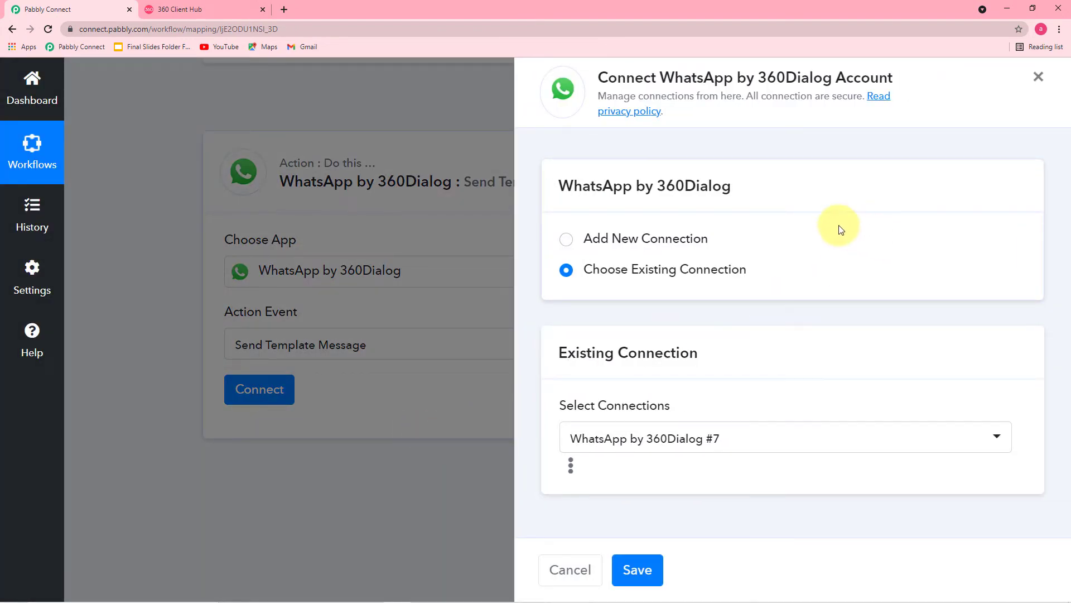
- Select Add New Connection to reveal the API Key and Domain fields, then go to 360 Client Hub
click(567, 241)
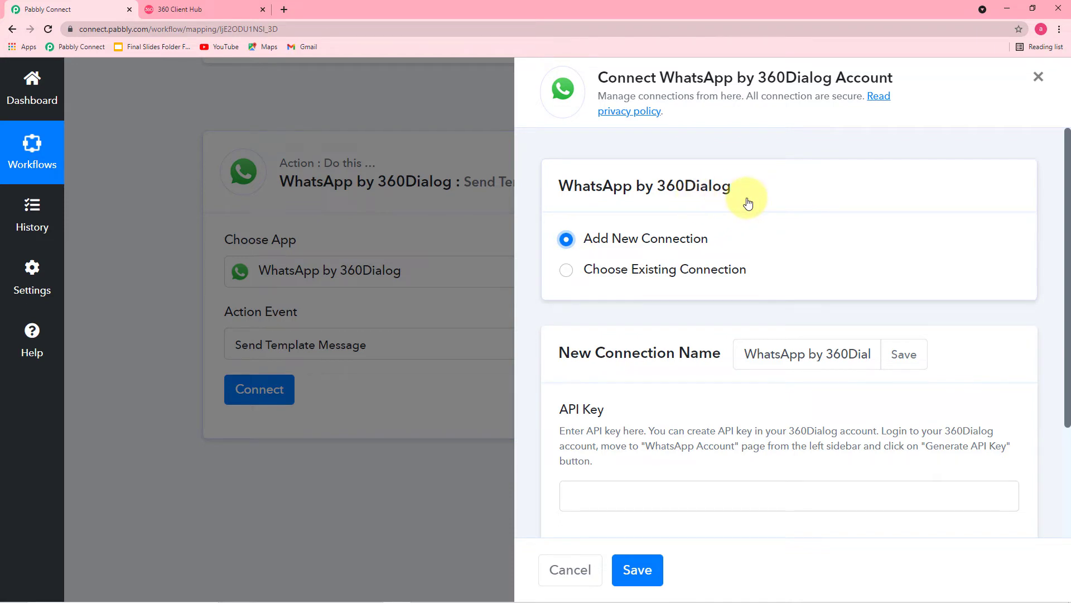
click(566, 270)
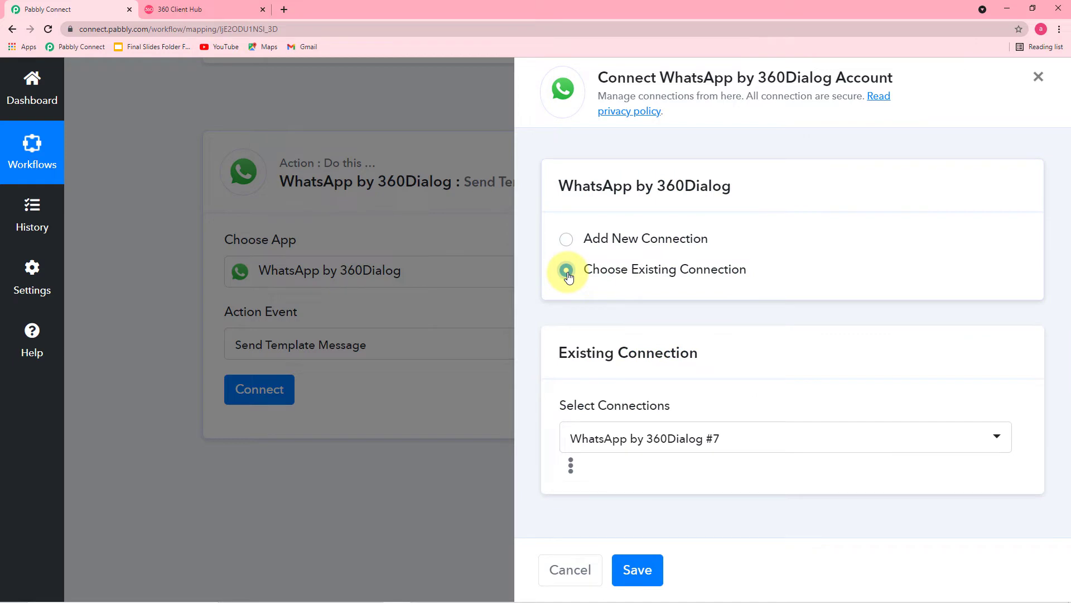
click(567, 240)
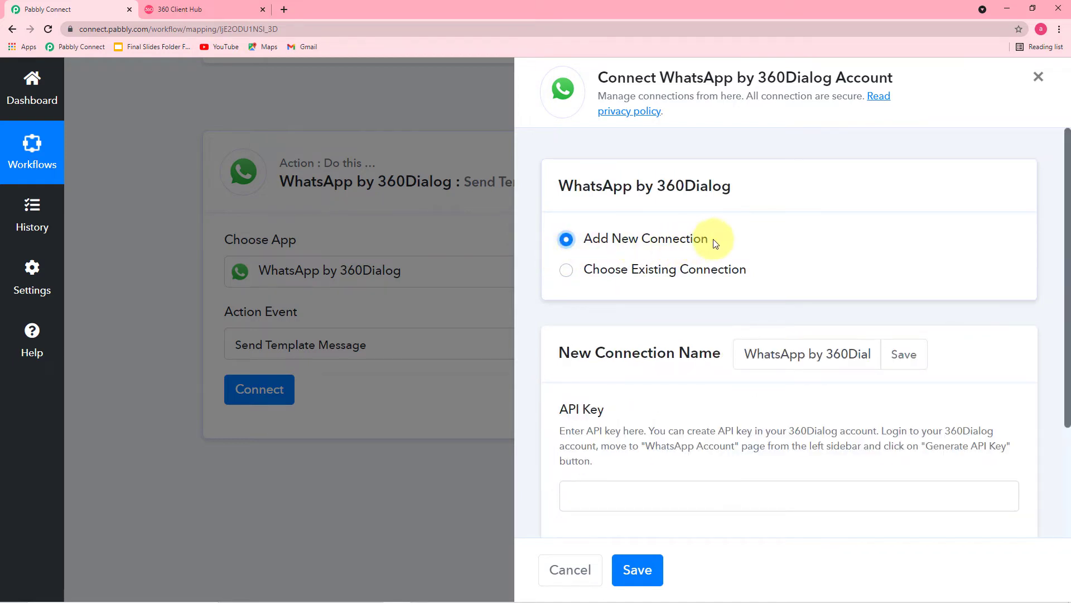
scroll(728, 245, down, 3)
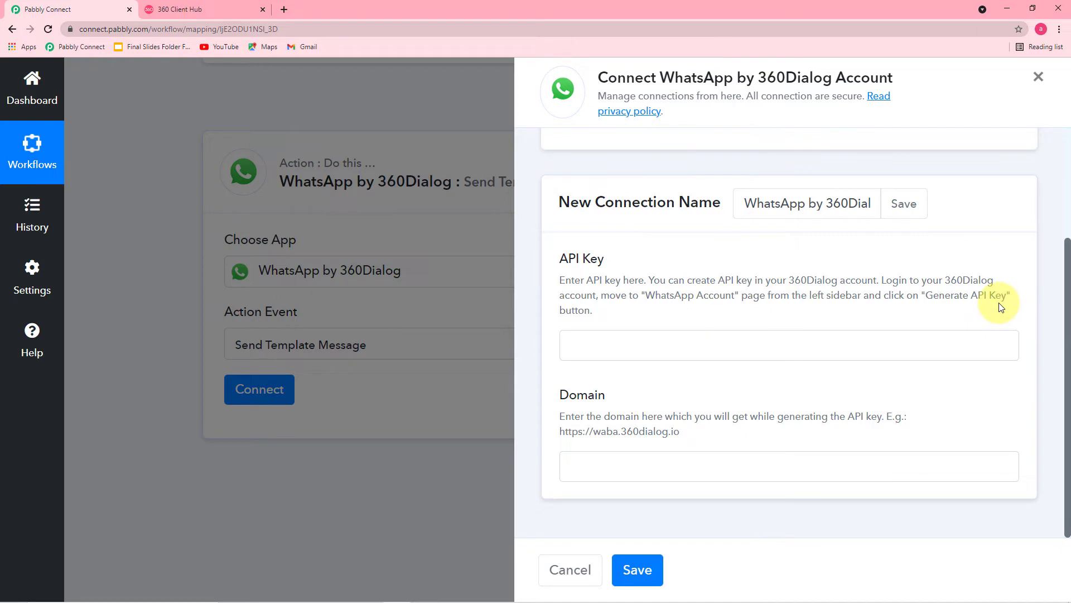
click(198, 10)
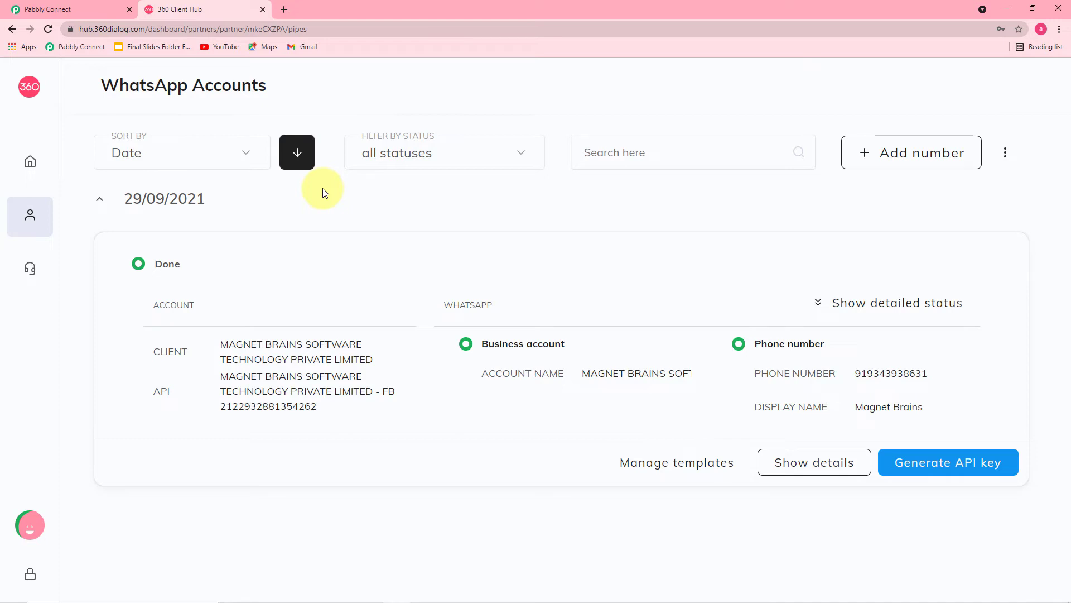
click(38, 219)
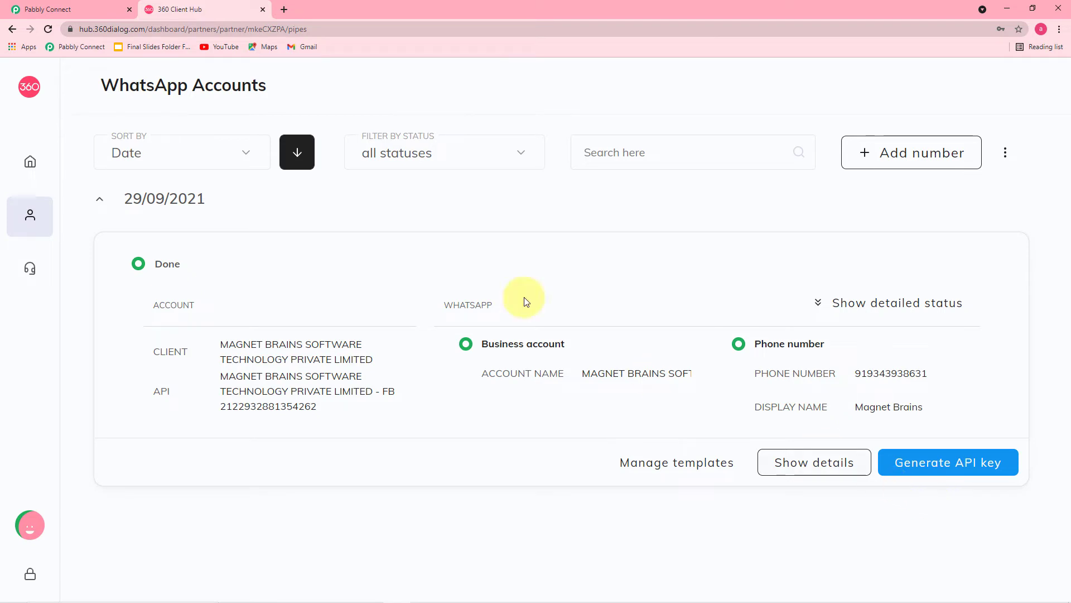
- Return to the 360Dialog connection panel and highlight the example domain URL, leaving API Key and Domain empty
click(59, 12)
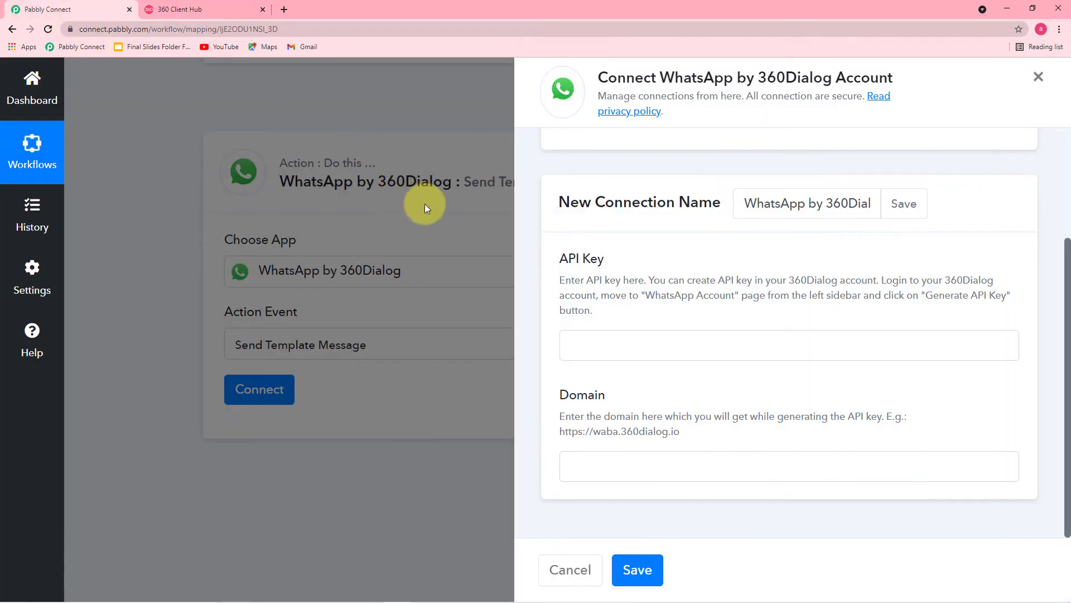
right_click(615, 345)
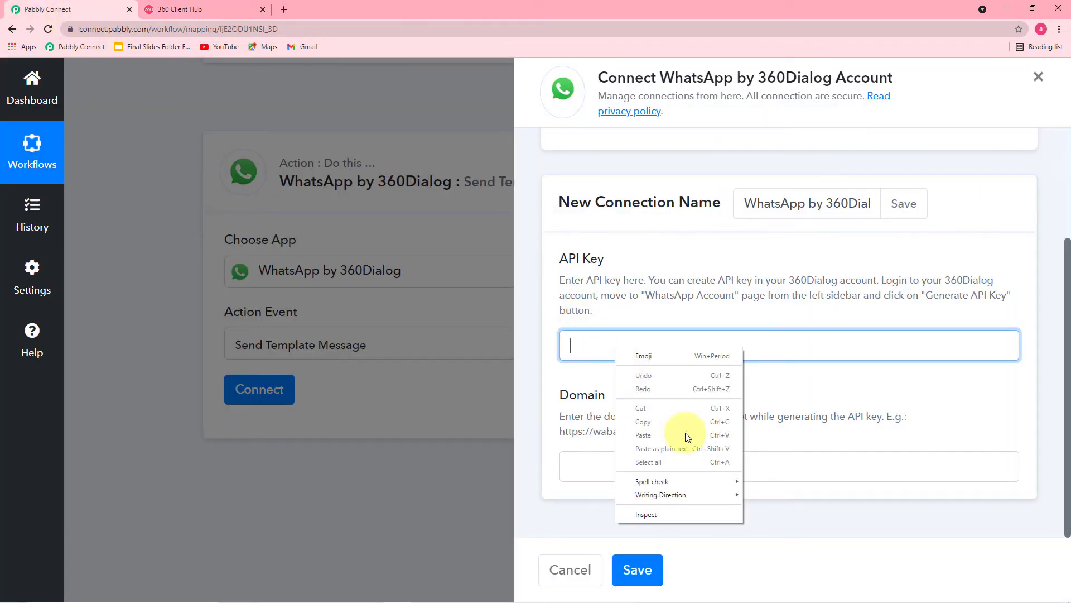
click(802, 392)
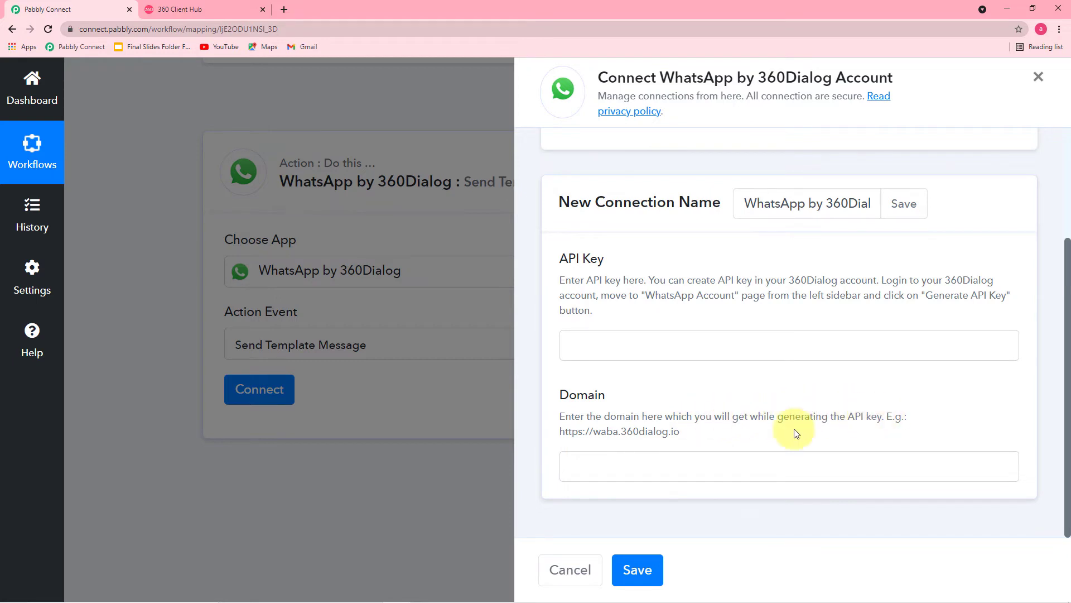
drag(681, 435, 553, 435)
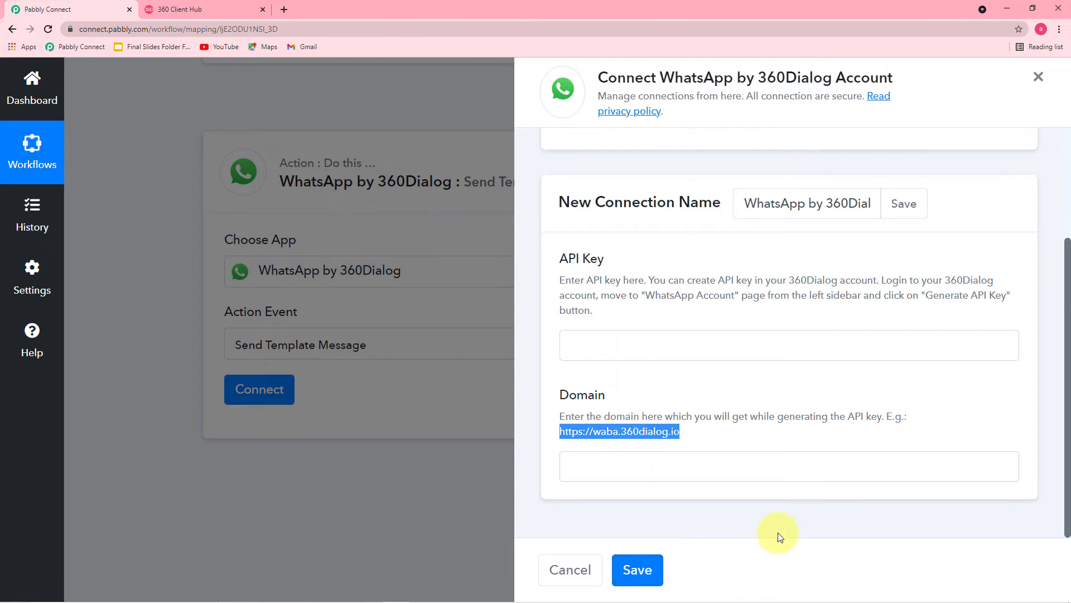
scroll(779, 533, up, 3)
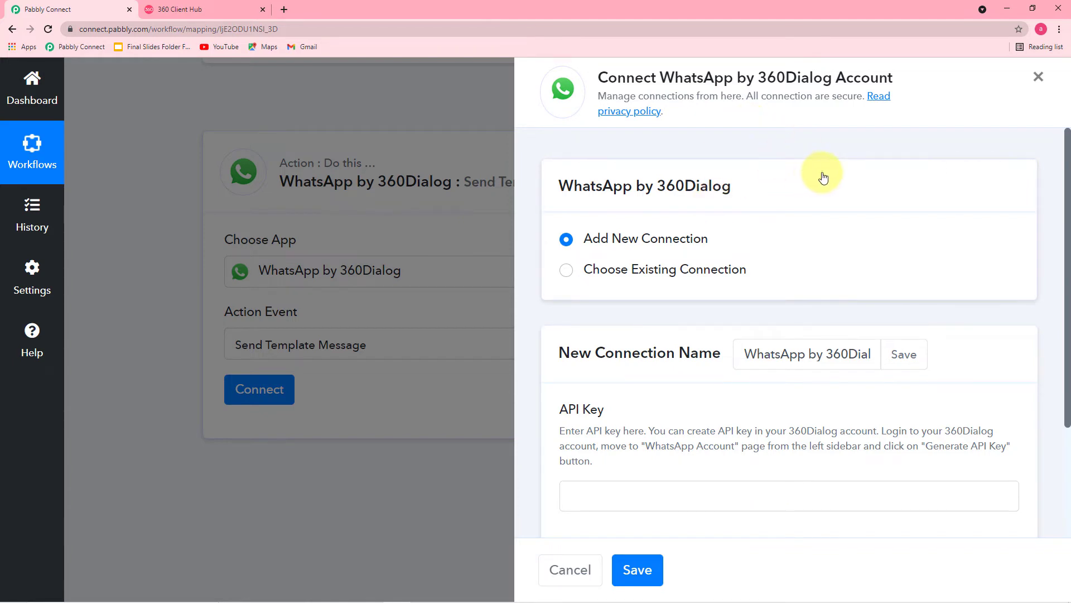
click(231, 10)
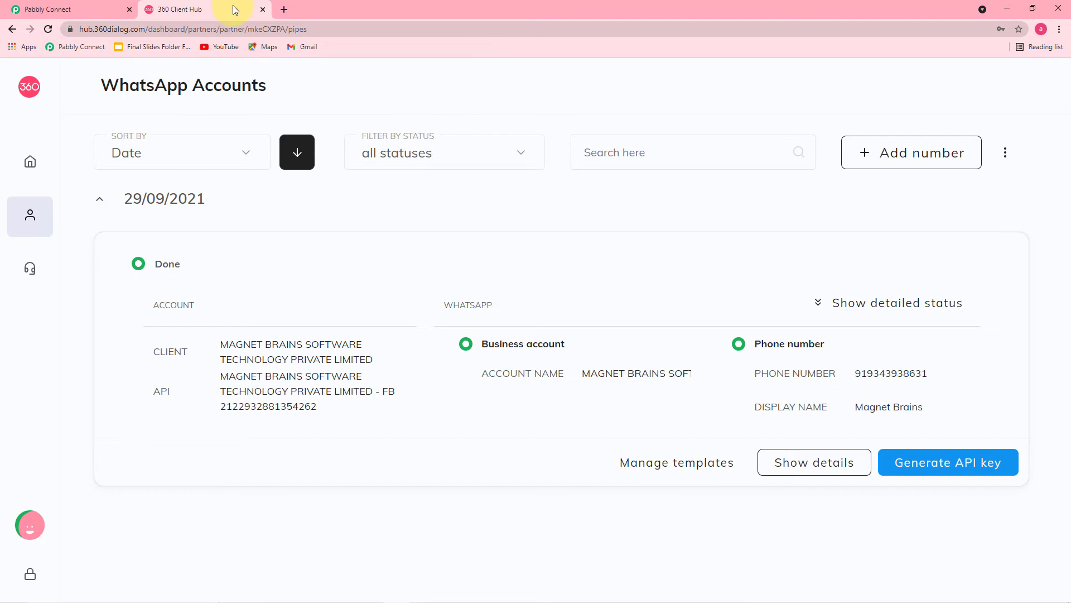
click(93, 14)
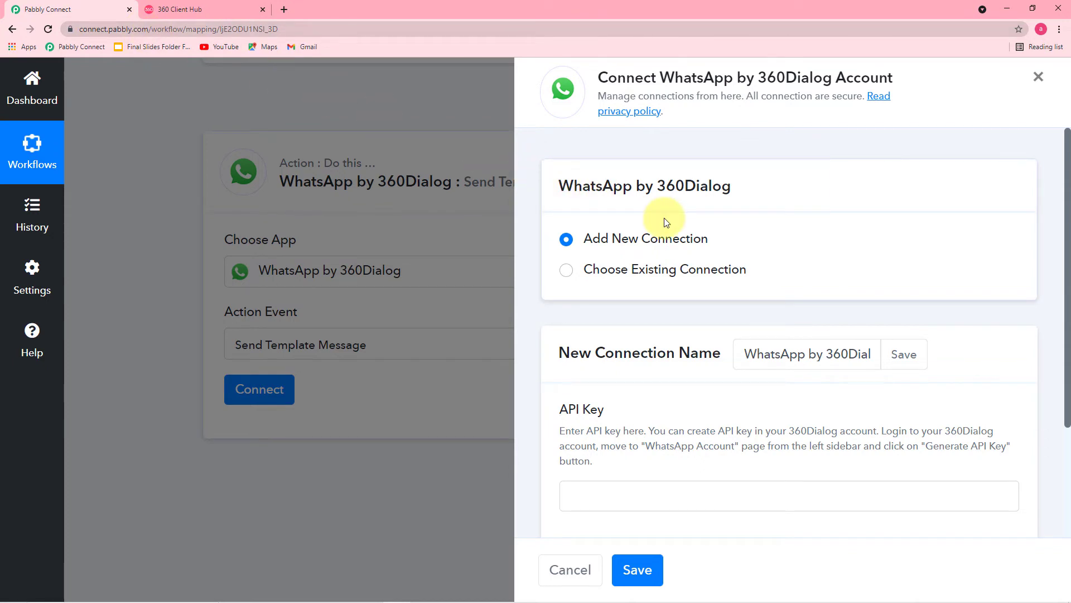
- Link the WhatsApp action to the existing 'WhatsApp by 360Dialog #7' connection and save it
click(567, 271)
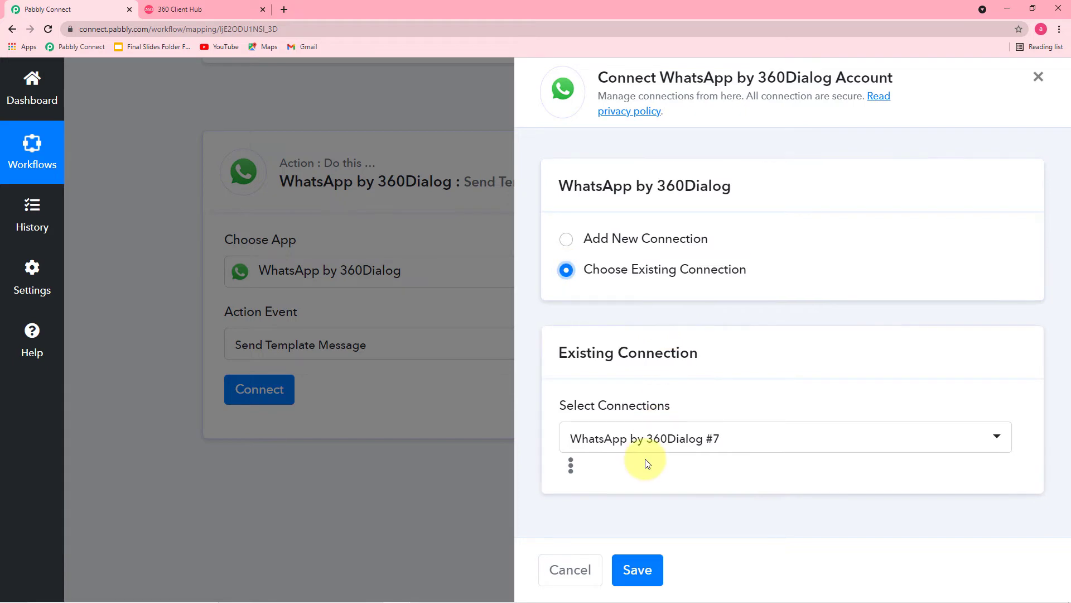
click(638, 570)
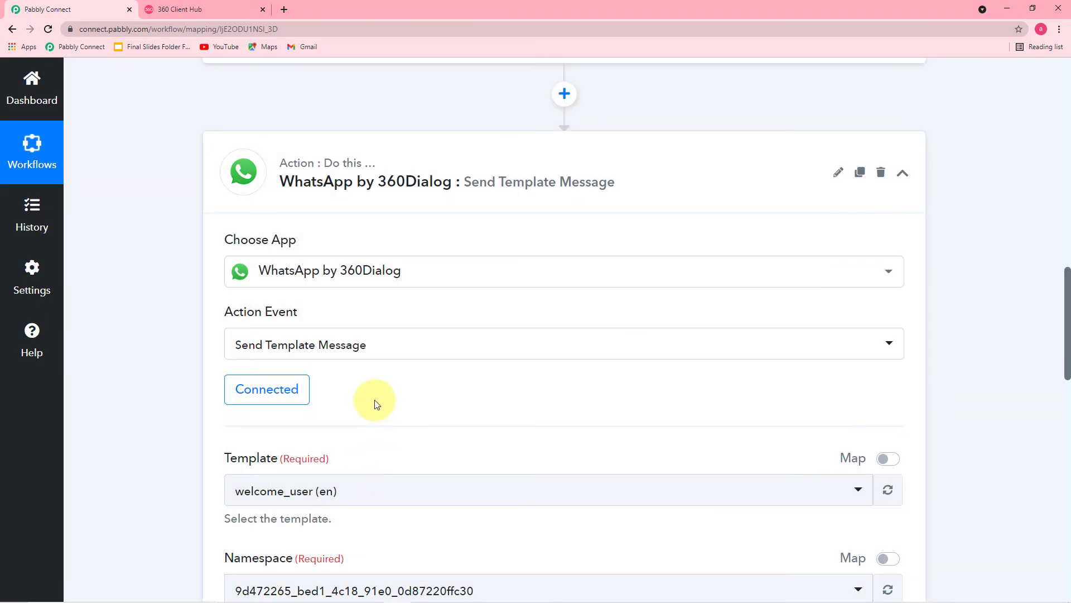
scroll(373, 399, down, 1)
scroll(139, 350, down, 2)
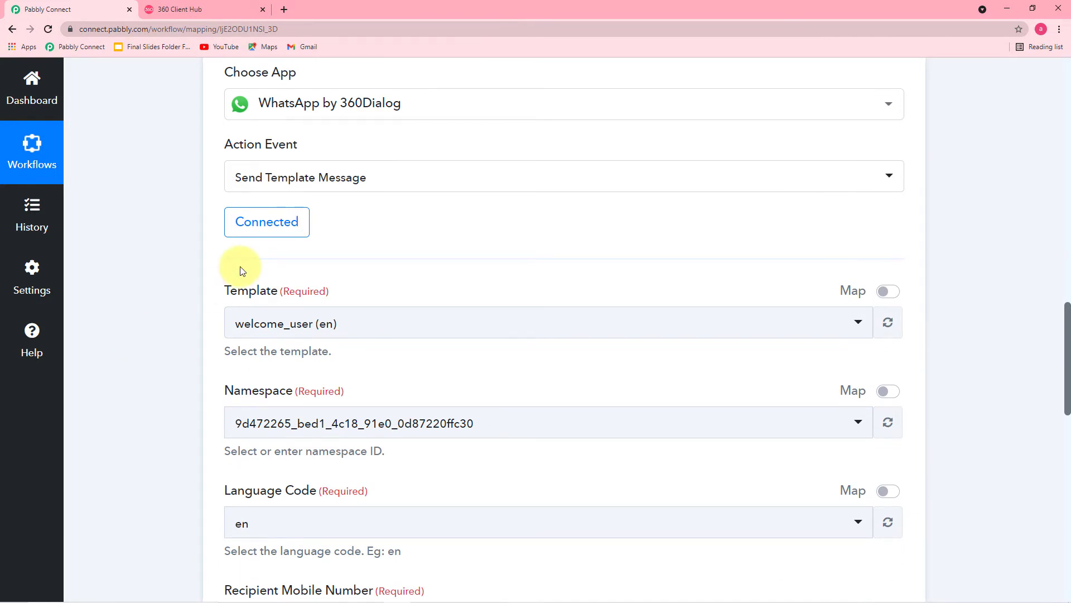
scroll(240, 270, down, 2)
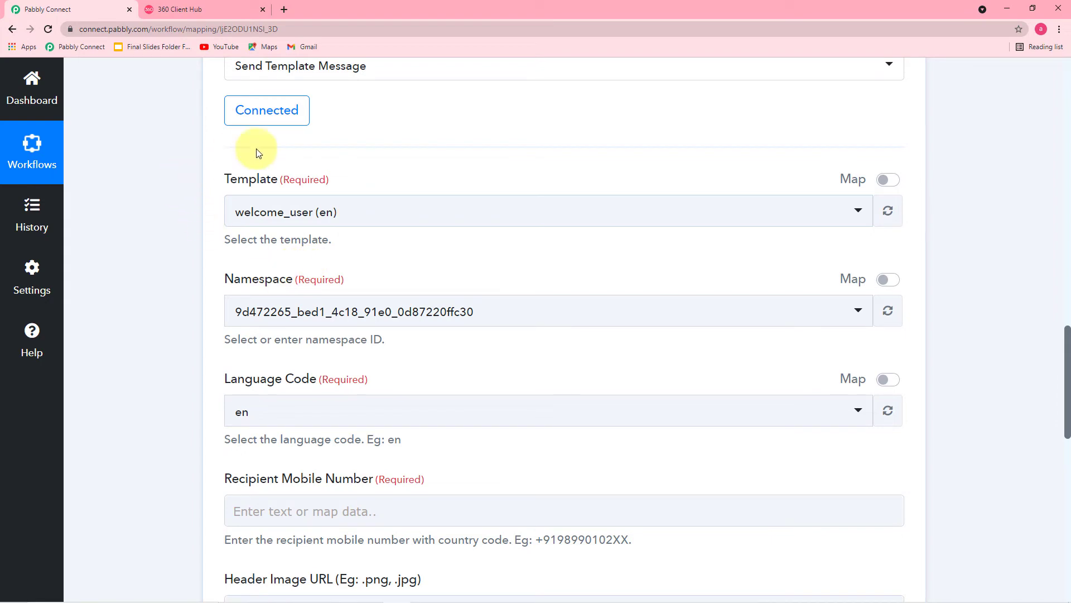
click(198, 13)
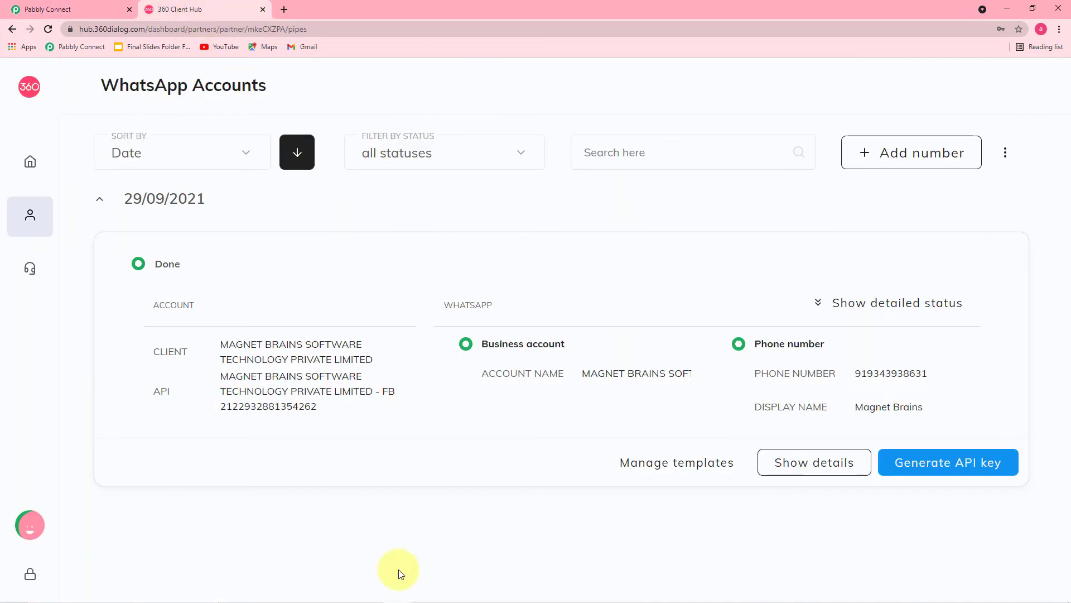
- Preview and close the burger_outlet template in the account's templates, then start a new template
click(676, 464)
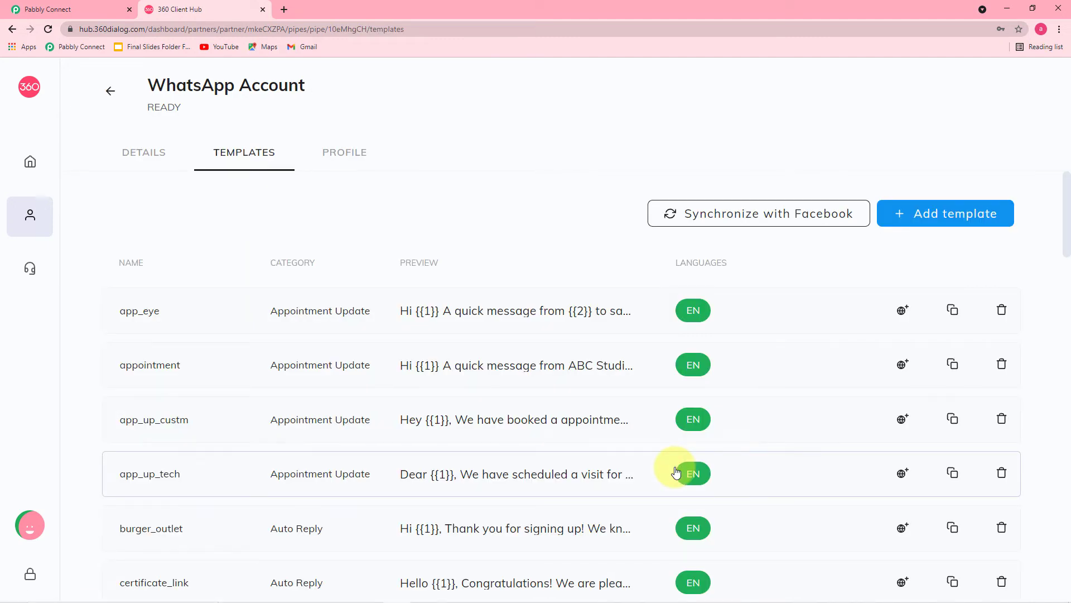
scroll(620, 482, down, 1)
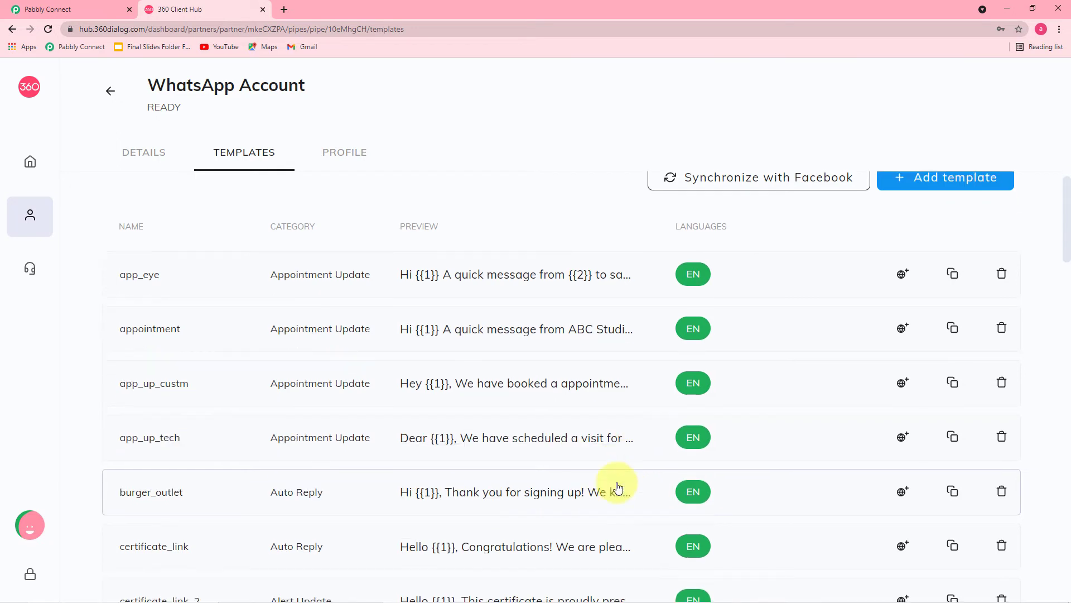
click(547, 473)
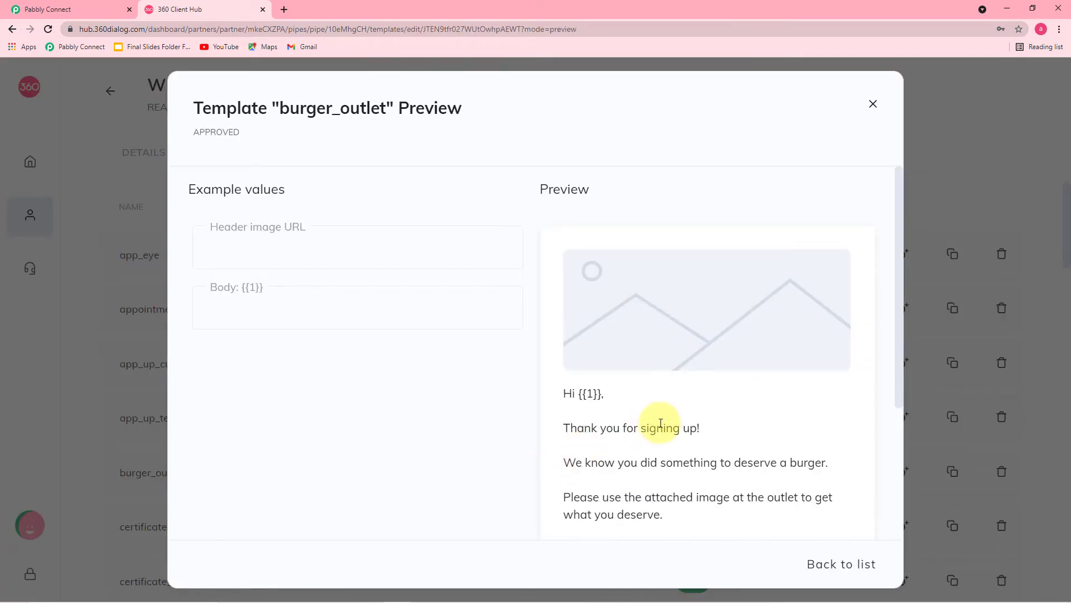
scroll(667, 421, down, 2)
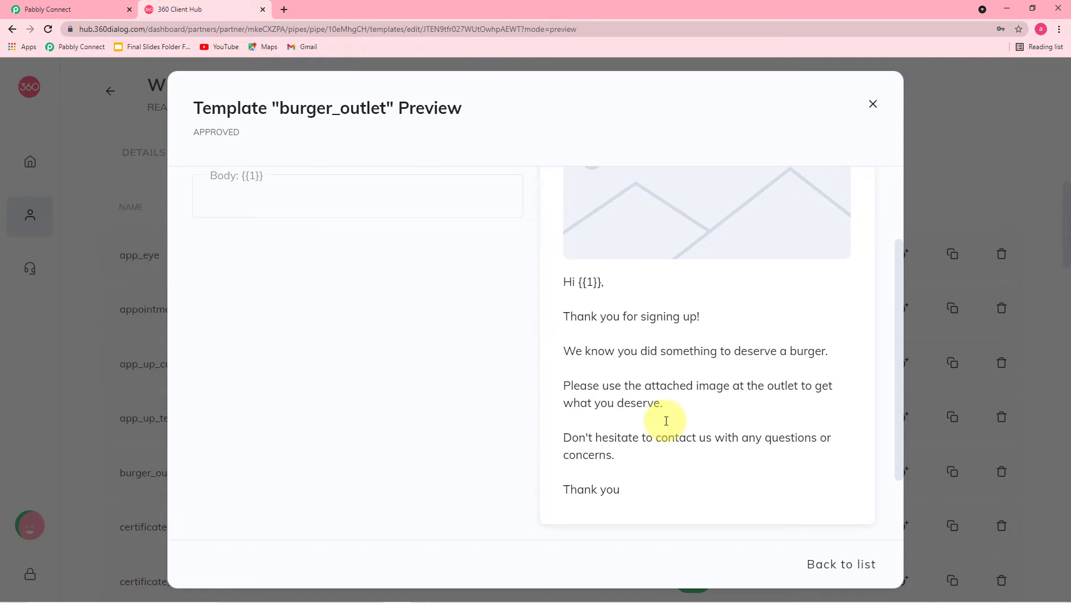
click(873, 105)
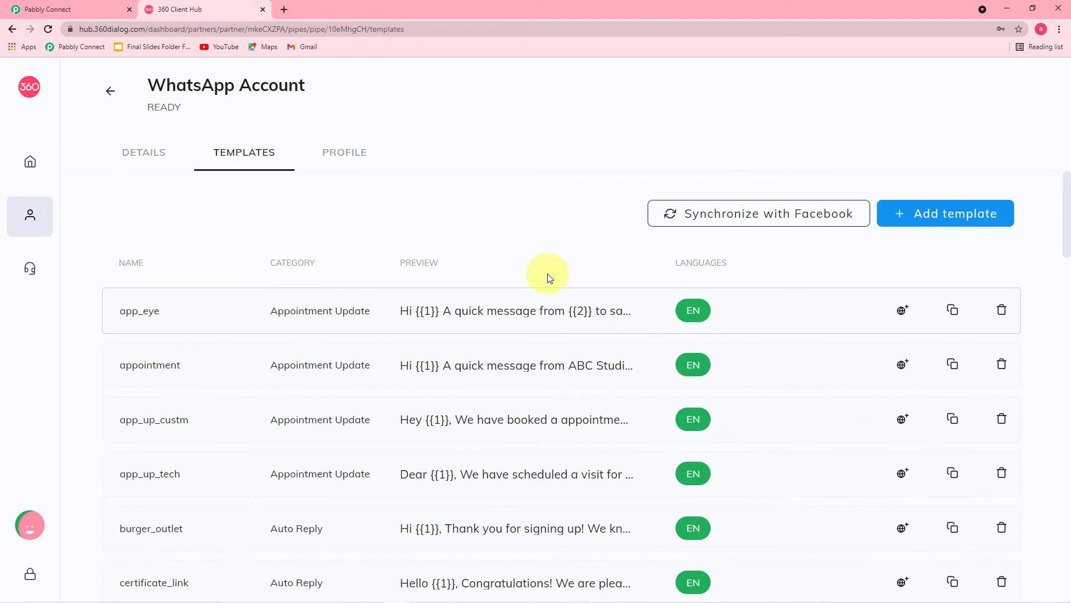
click(949, 222)
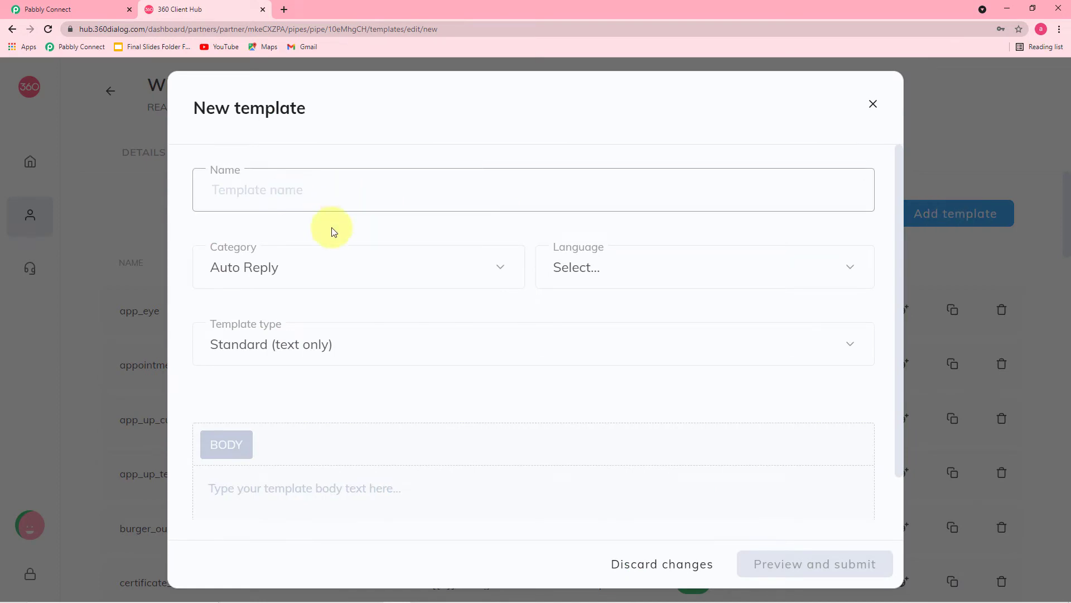
click(314, 275)
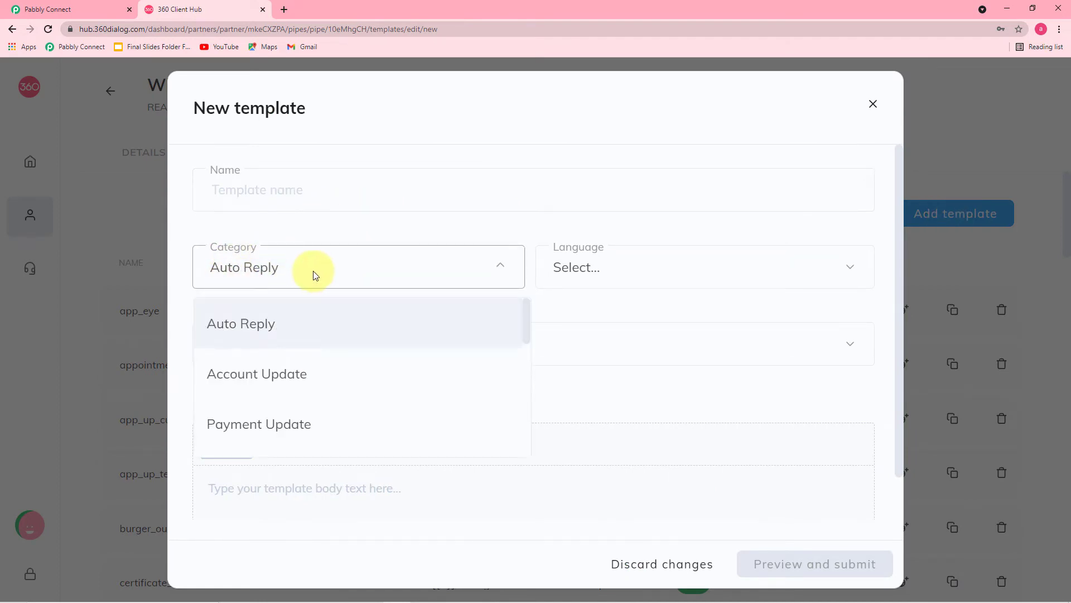
scroll(342, 356, down, 7)
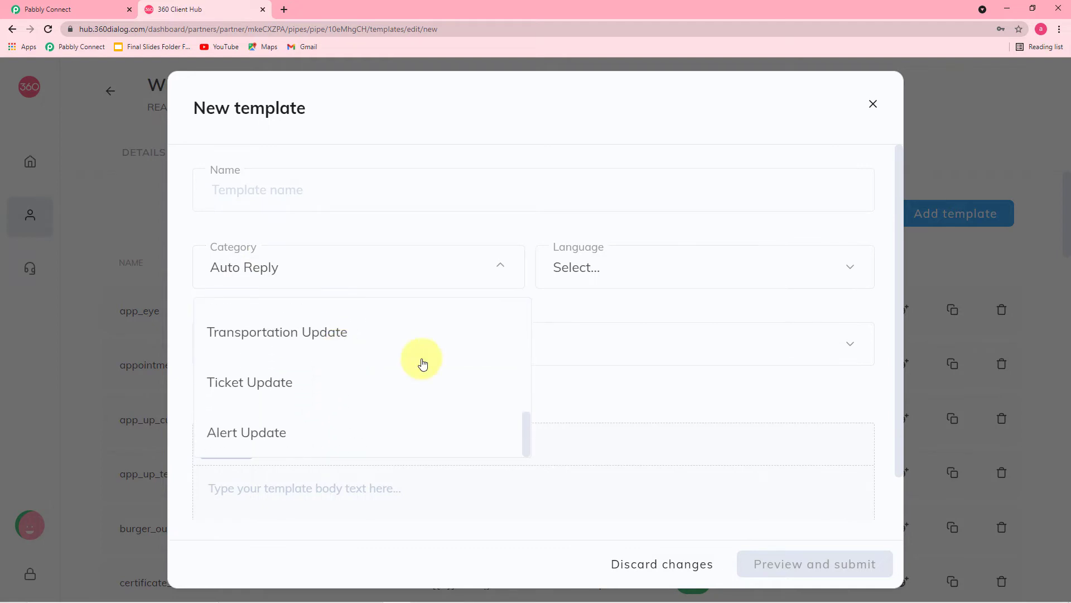
click(629, 270)
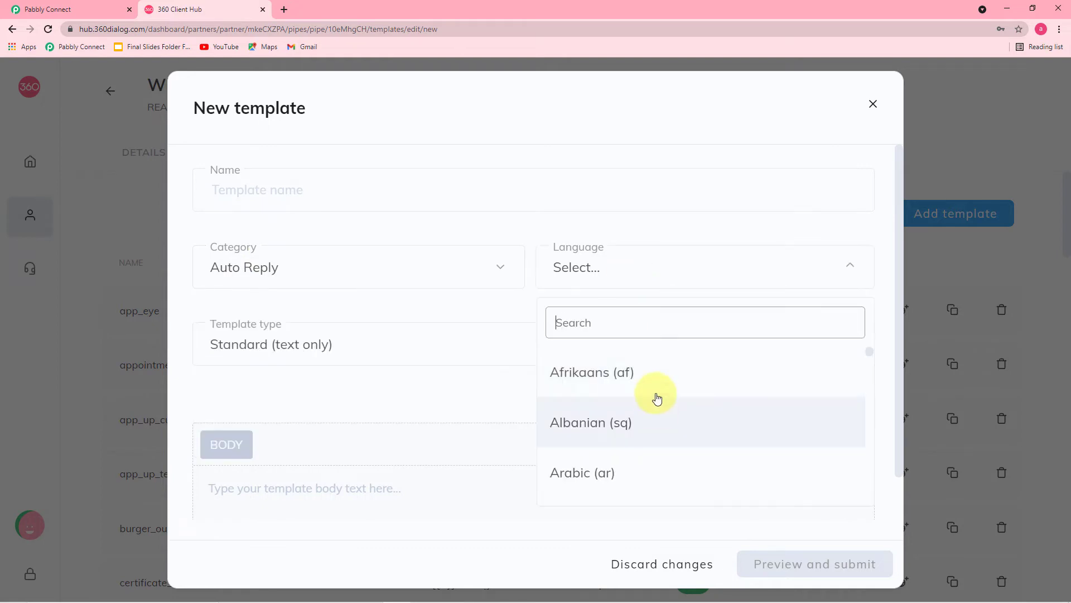
scroll(654, 380, down, 4)
scroll(654, 379, down, 8)
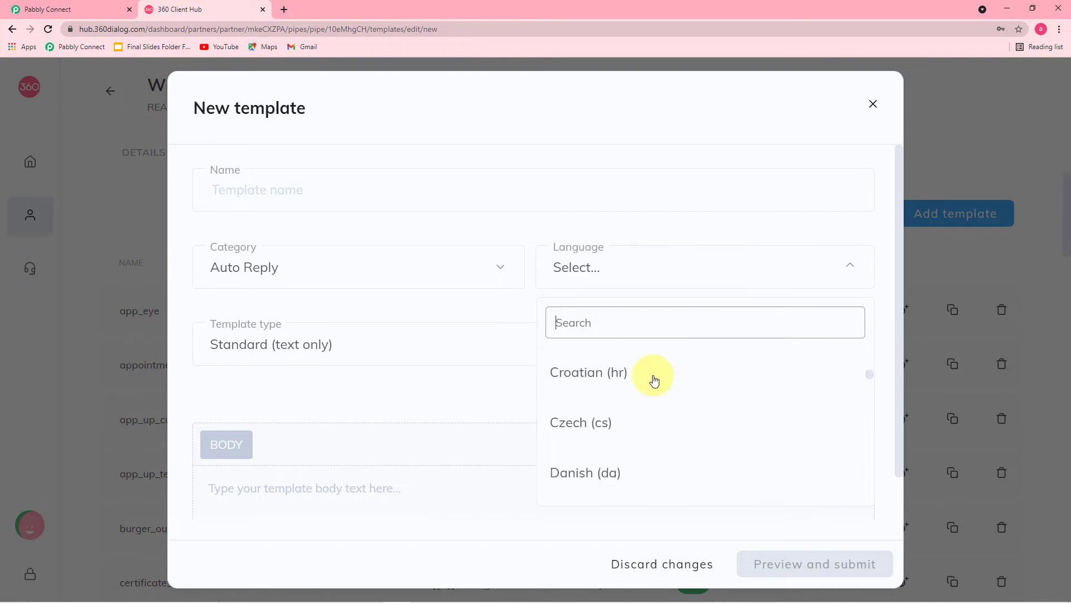
click(447, 387)
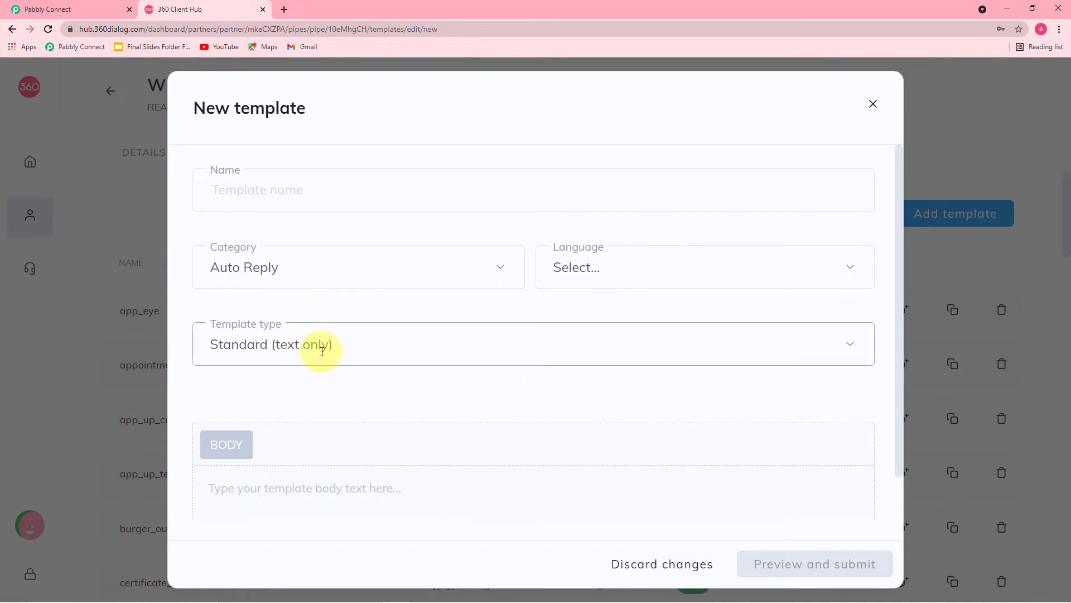
click(320, 352)
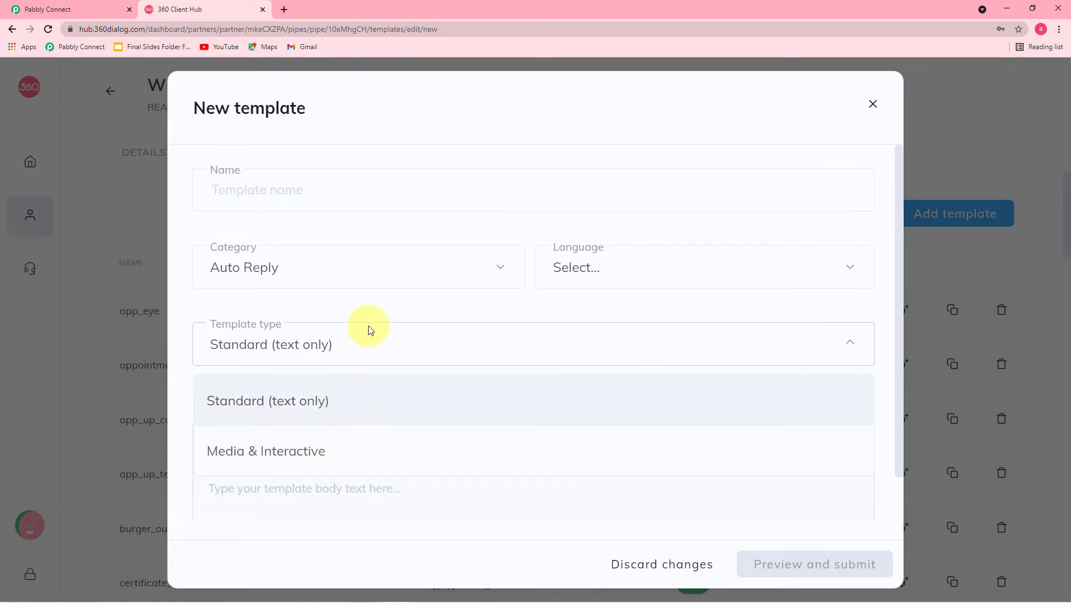
click(375, 306)
scroll(378, 309, down, 1)
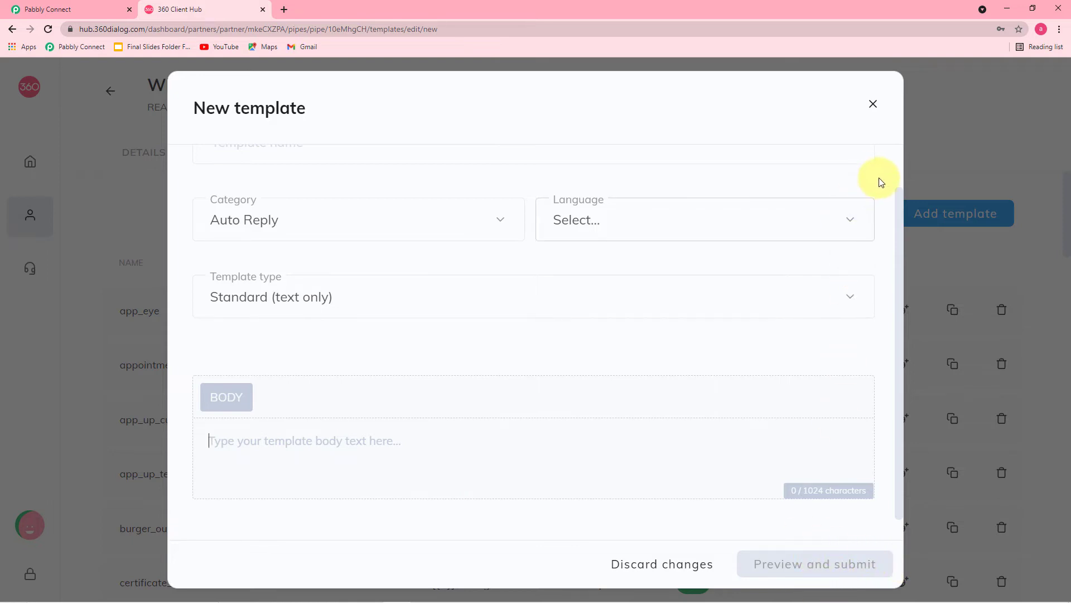
click(874, 104)
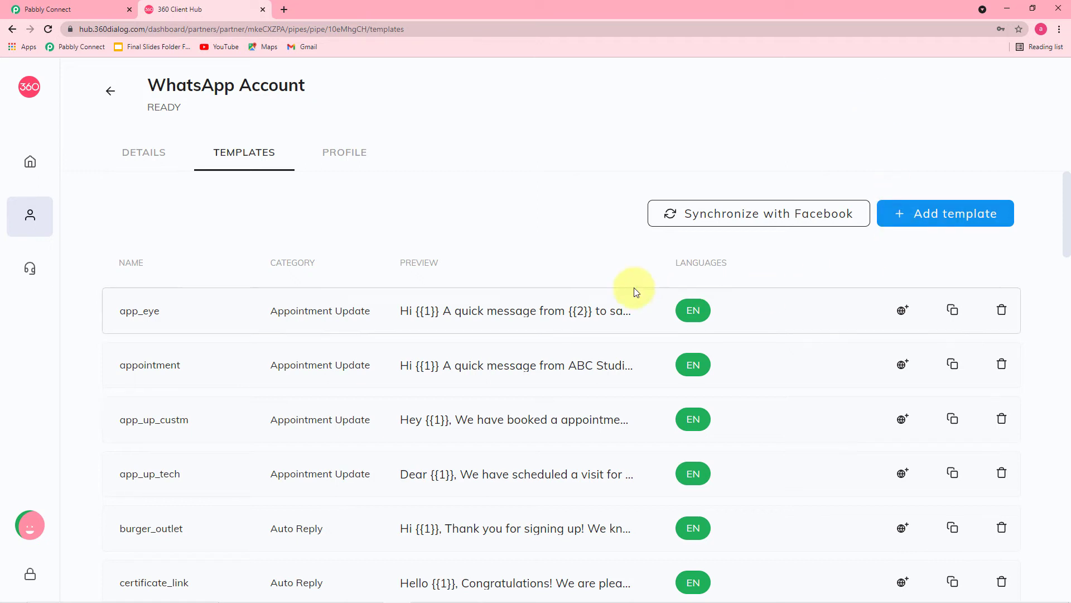
scroll(598, 283, down, 3)
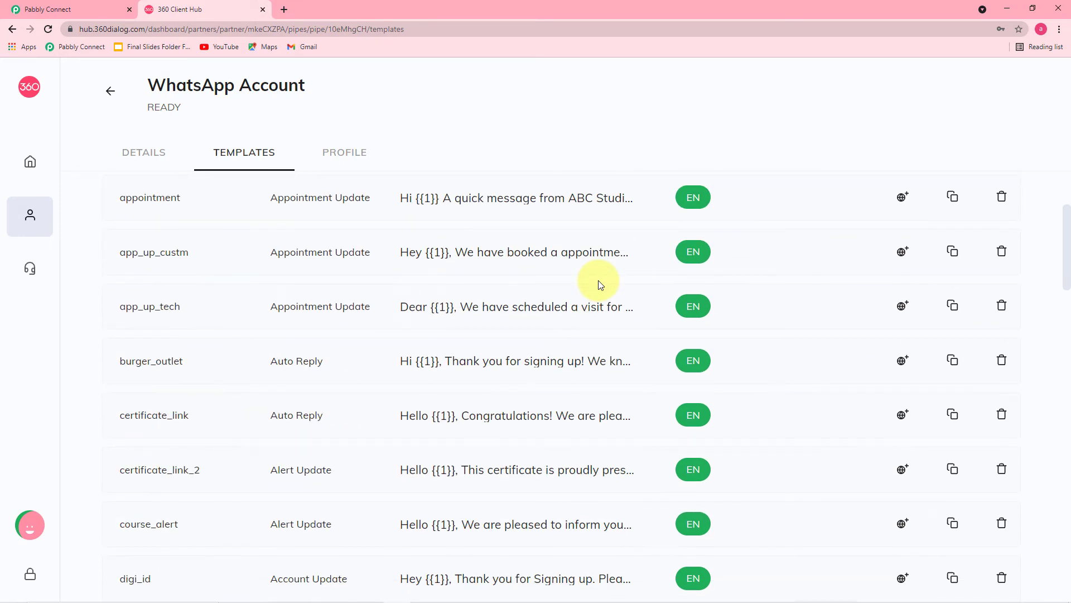
- Choose send_brochure_final (en) from the WhatsApp action's Template dropdown
click(104, 10)
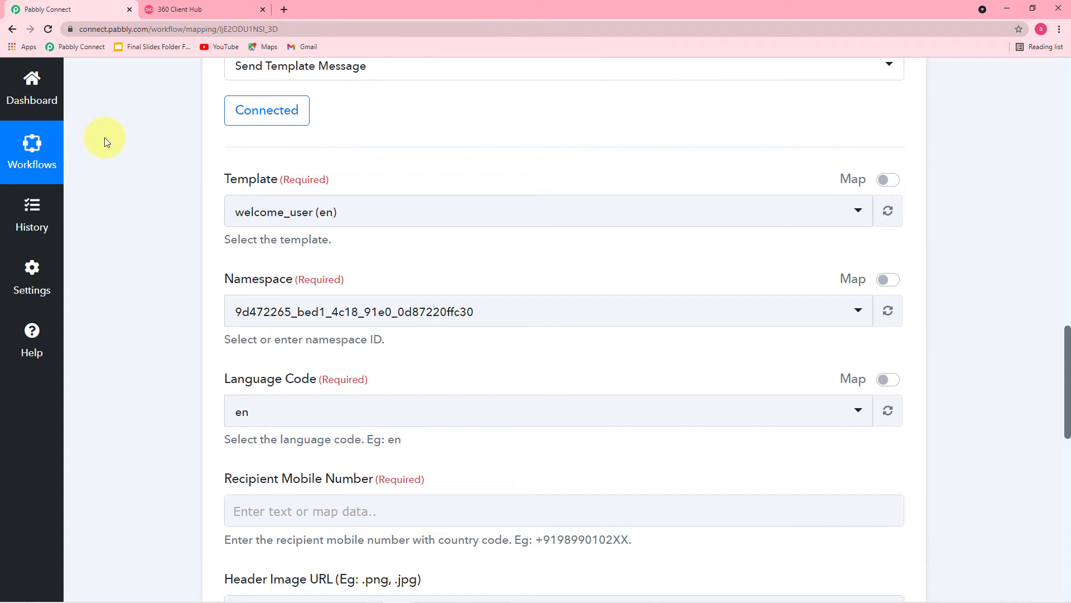
click(375, 219)
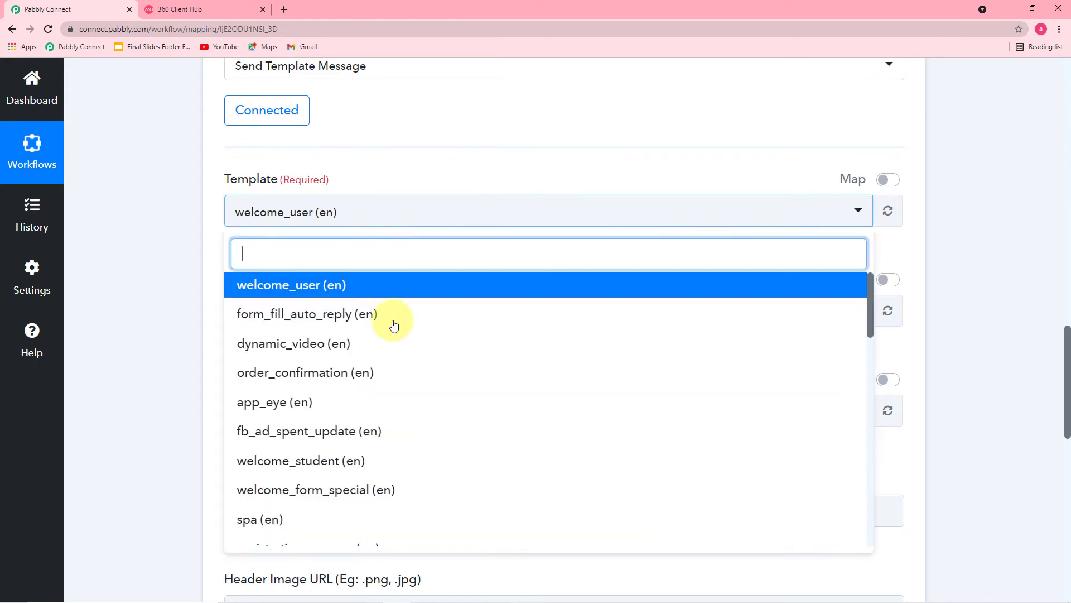
scroll(389, 333, down, 7)
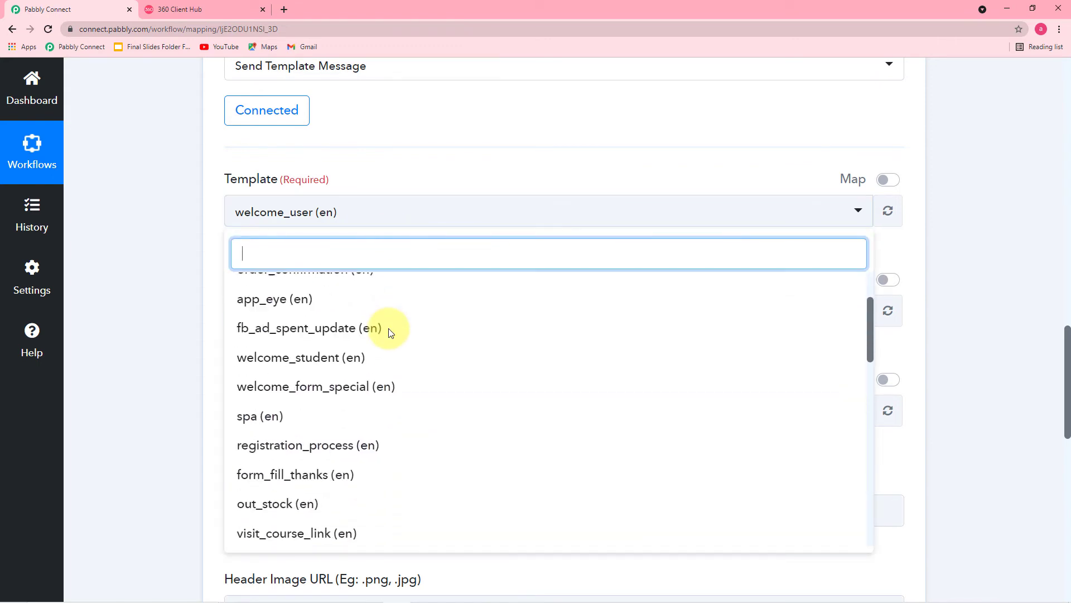
scroll(390, 334, down, 8)
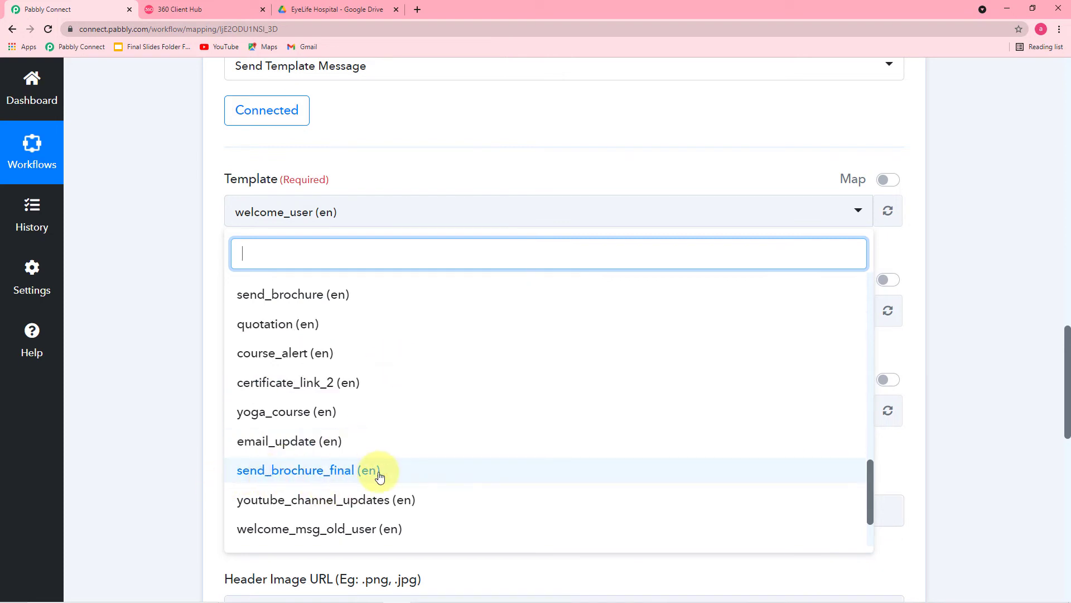
click(329, 470)
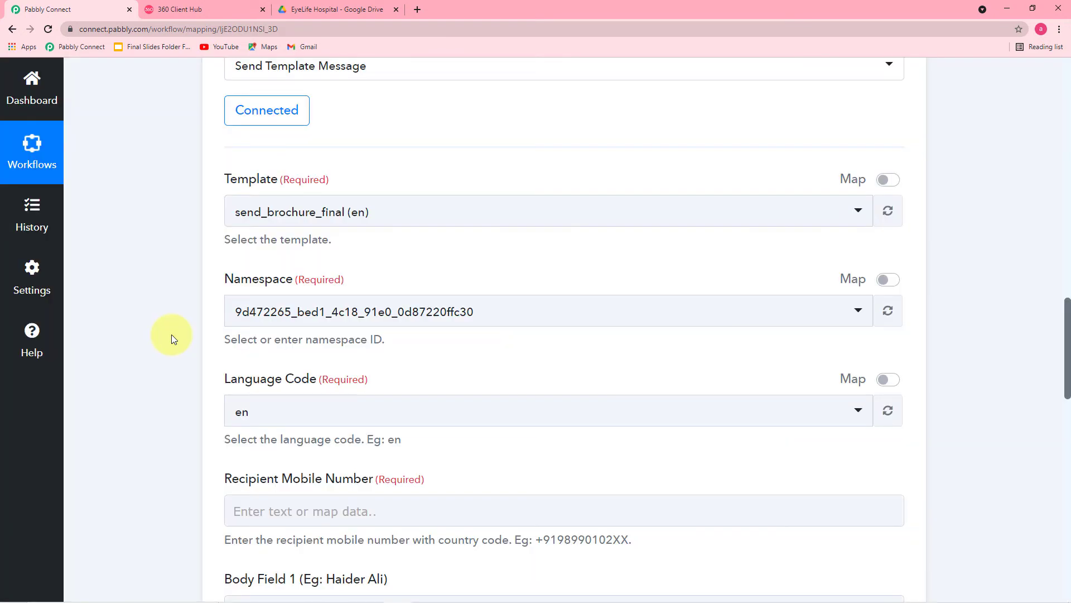
scroll(172, 333, down, 2)
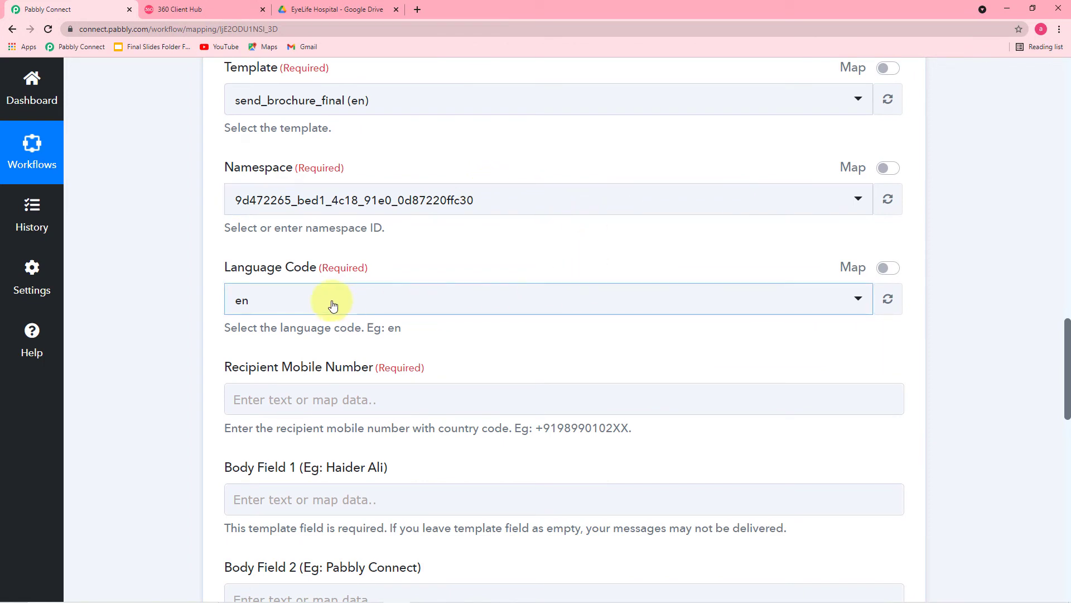
scroll(180, 301, down, 1)
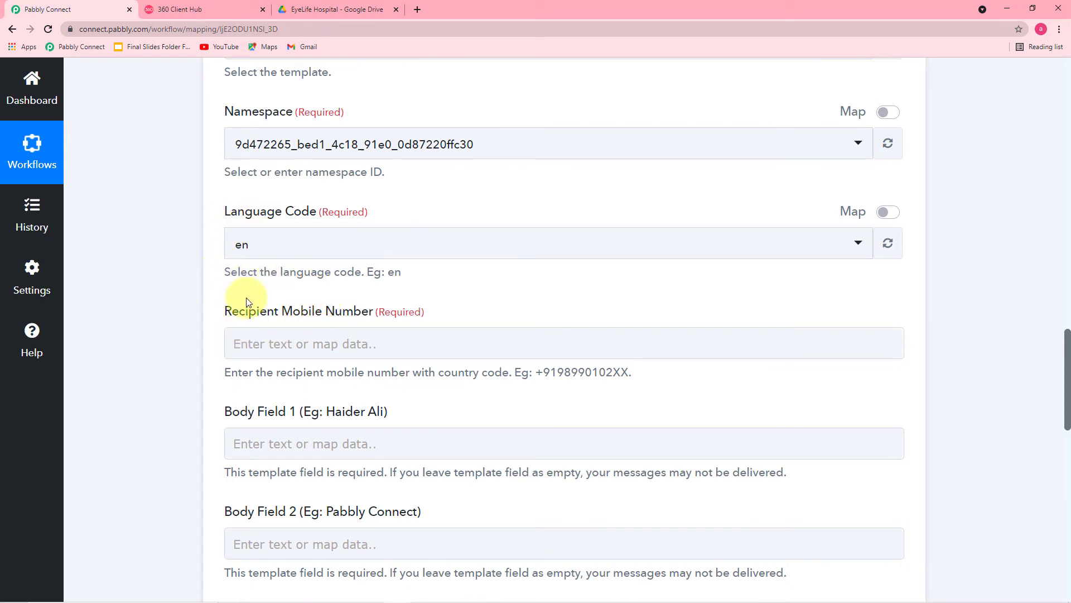
scroll(246, 299, down, 2)
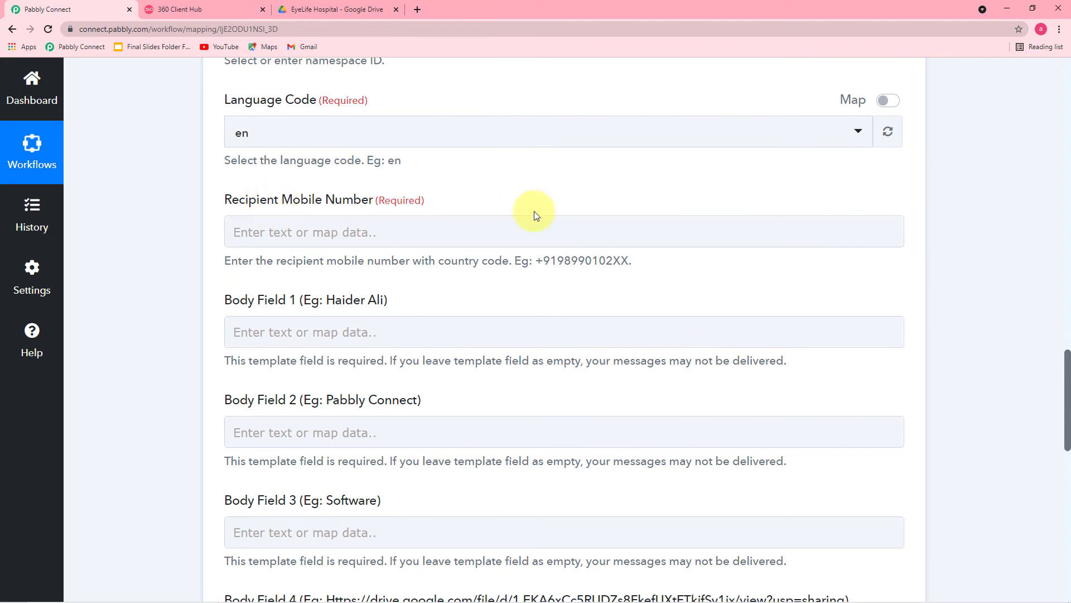
click(430, 238)
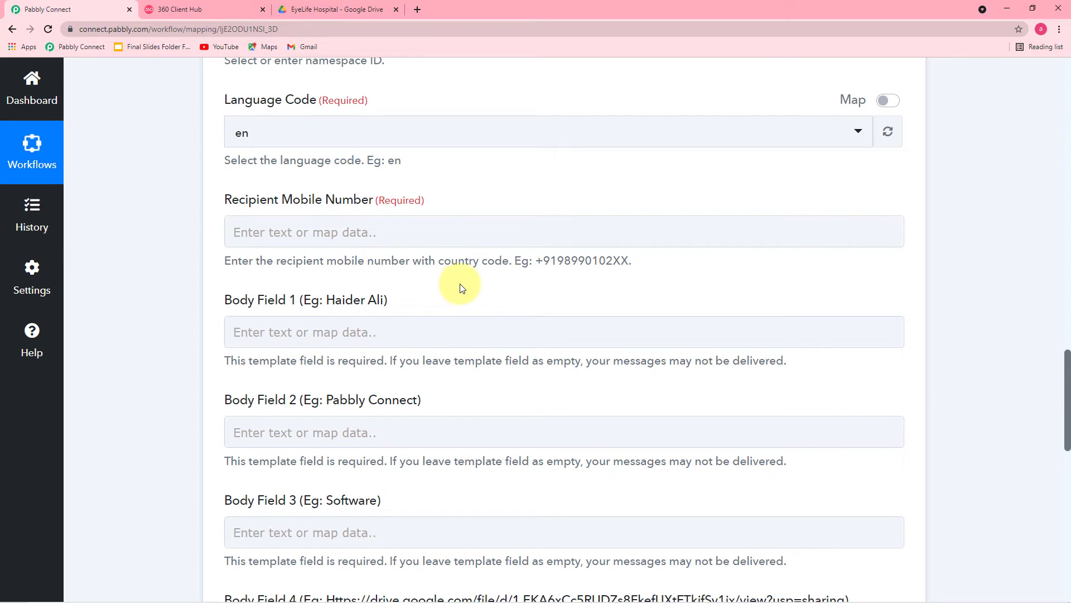
scroll(461, 287, up, 15)
scroll(461, 288, up, 4)
scroll(460, 286, down, 3)
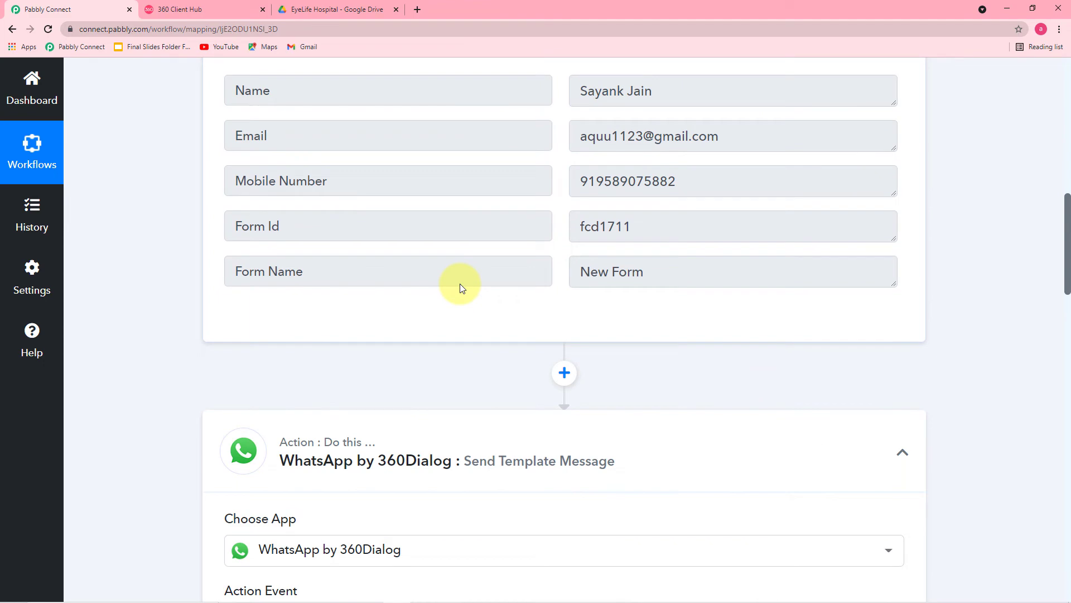
scroll(413, 261, down, 3)
scroll(413, 262, down, 12)
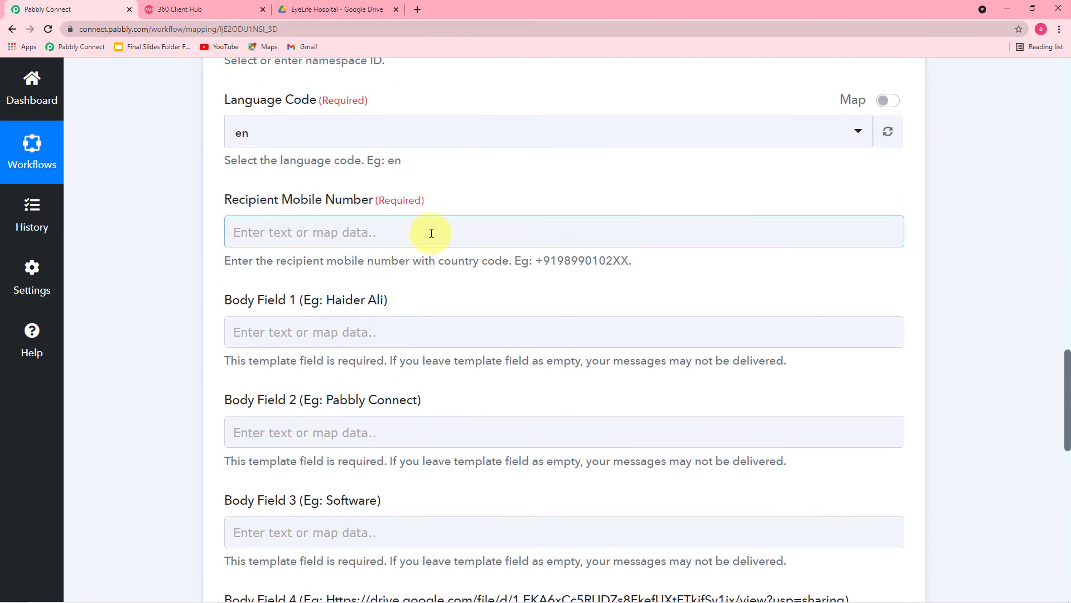
- Map the Elementor form's Mobile Number into the Recipient Mobile Number field
click(431, 233)
scroll(432, 233, down, 2)
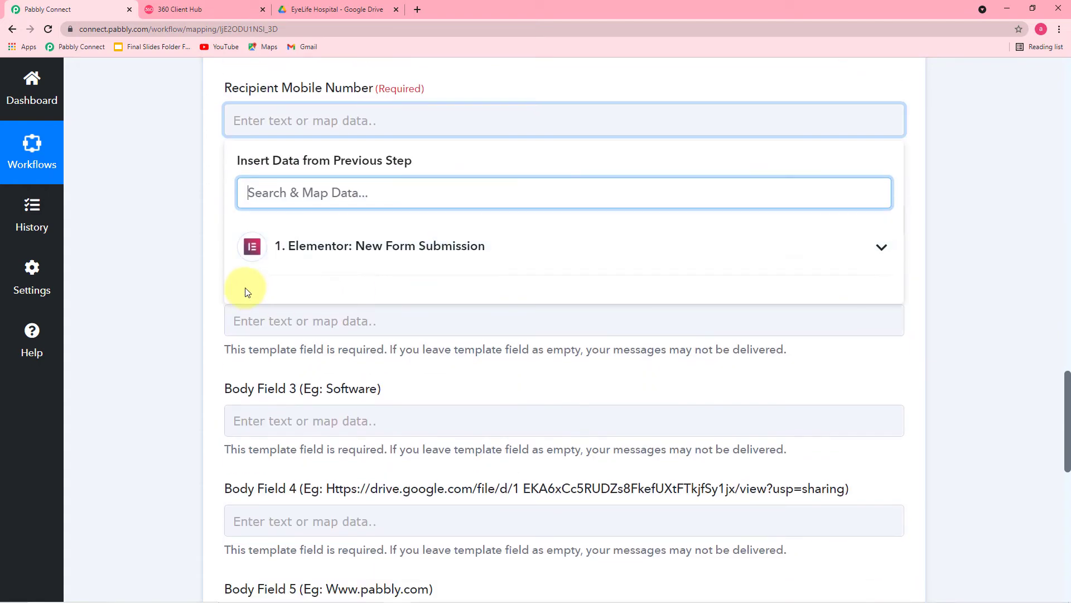
click(382, 241)
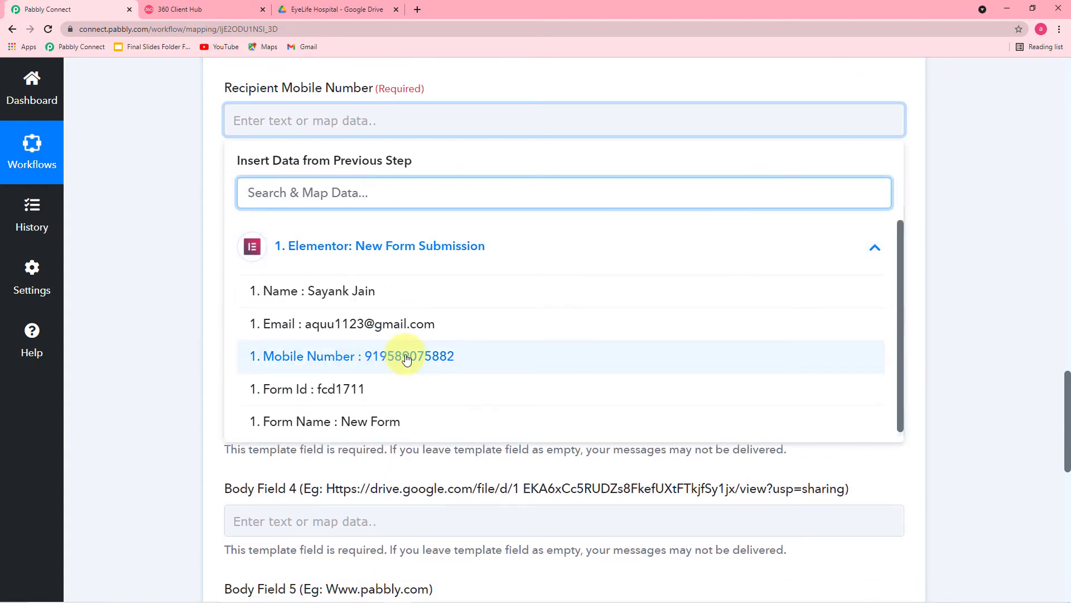
click(445, 357)
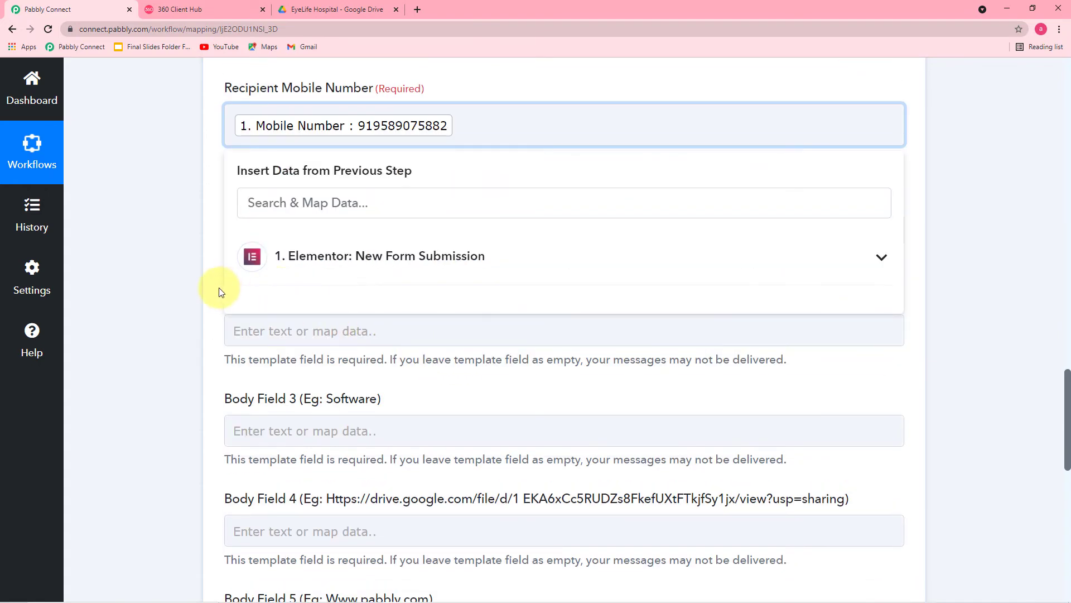
click(147, 269)
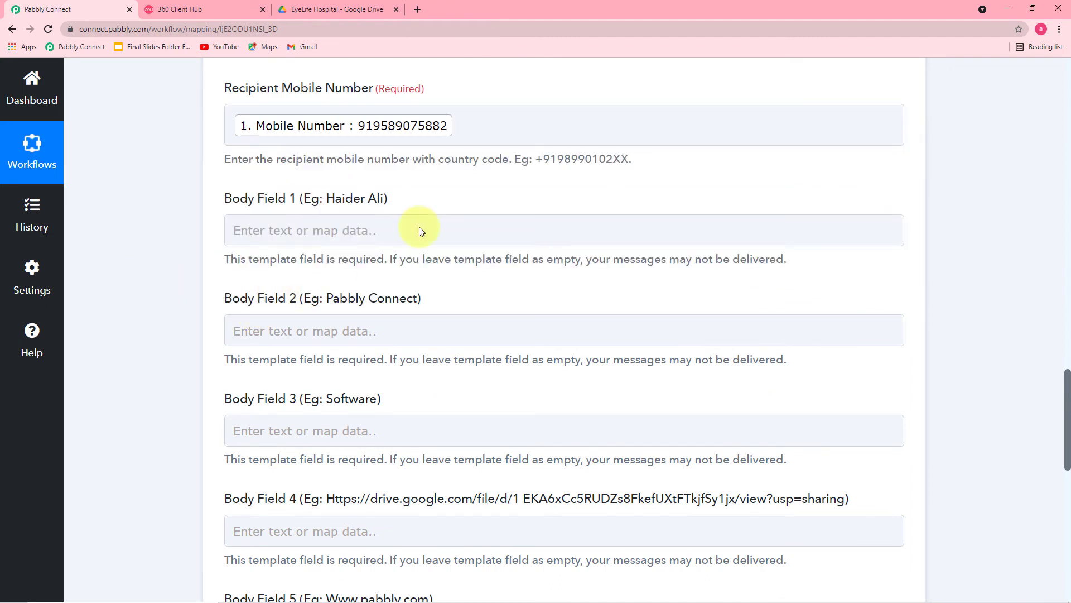
- Add a '+' prefix before the mapped recipient mobile number
click(343, 130)
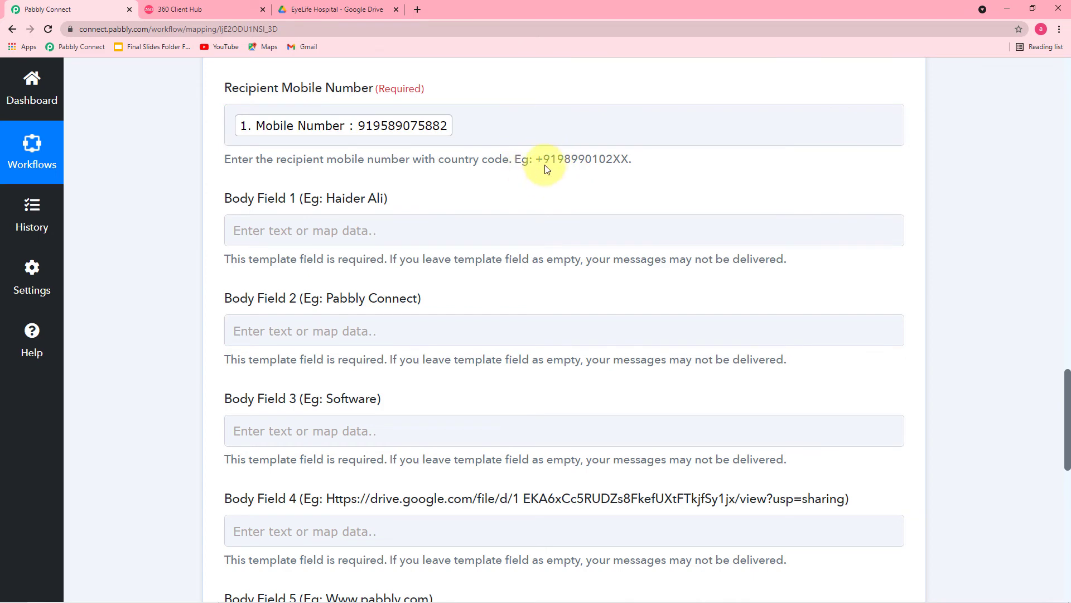
click(234, 126)
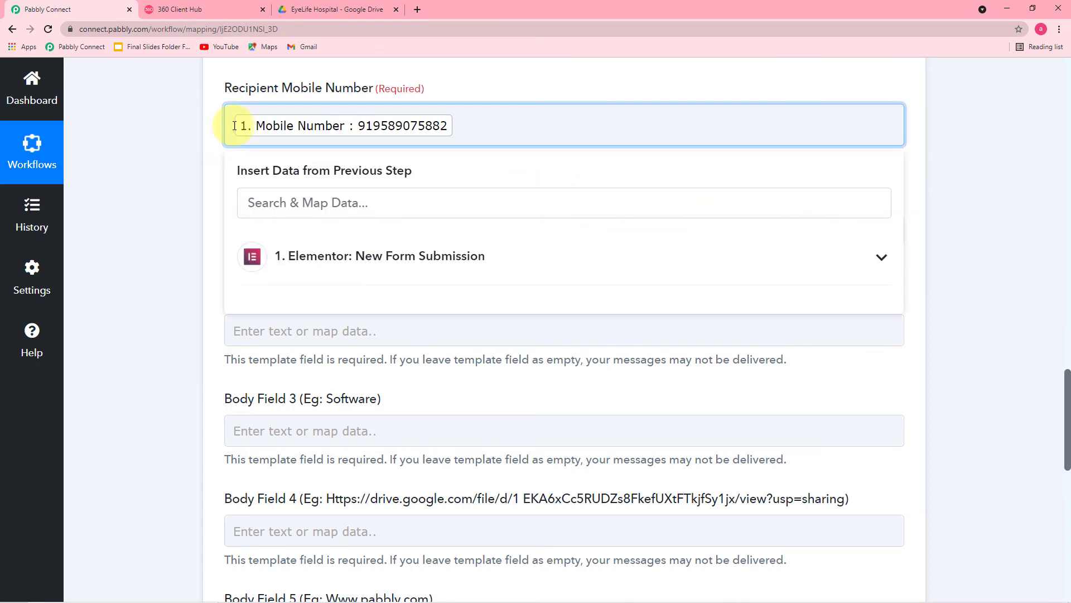
text(+)
click(185, 141)
scroll(185, 140, down, 4)
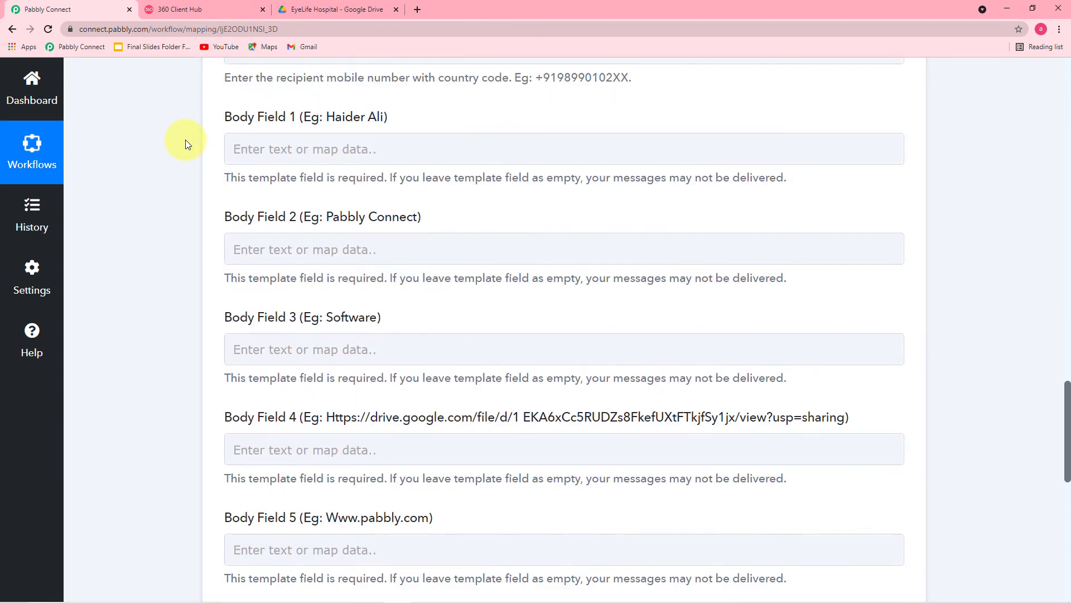
scroll(186, 140, up, 2)
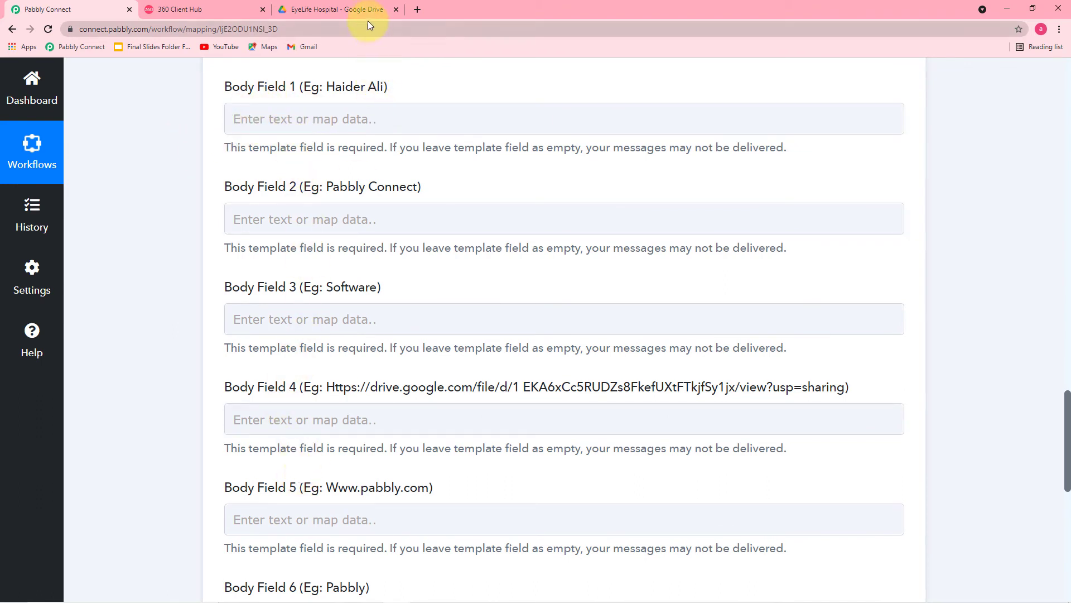
- Scroll the 360 Client Hub templates list down to send_brochure_final and open its preview
click(342, 9)
click(244, 9)
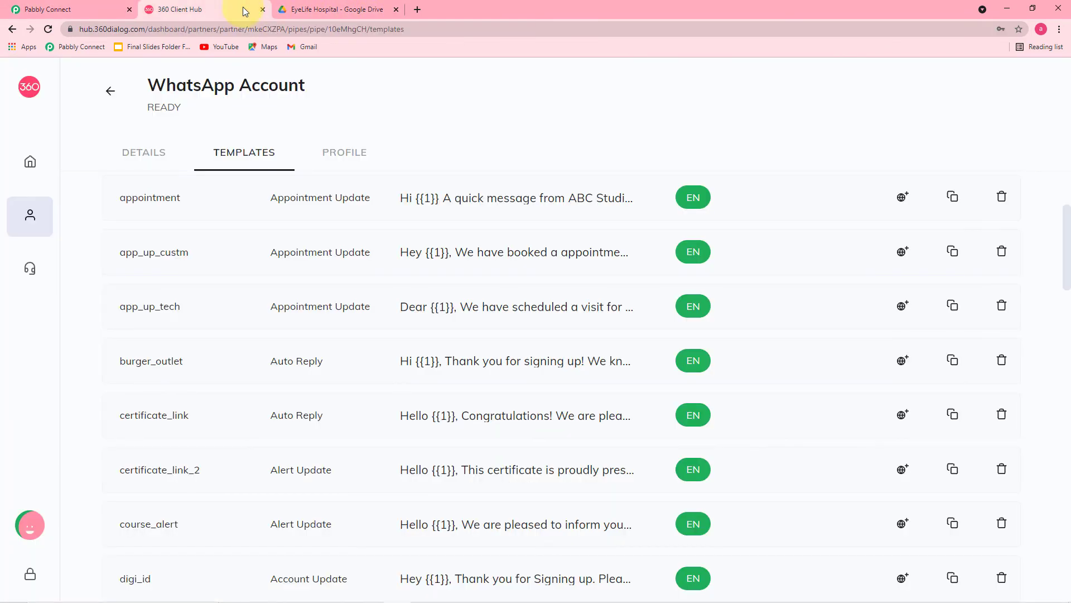
scroll(234, 294, down, 7)
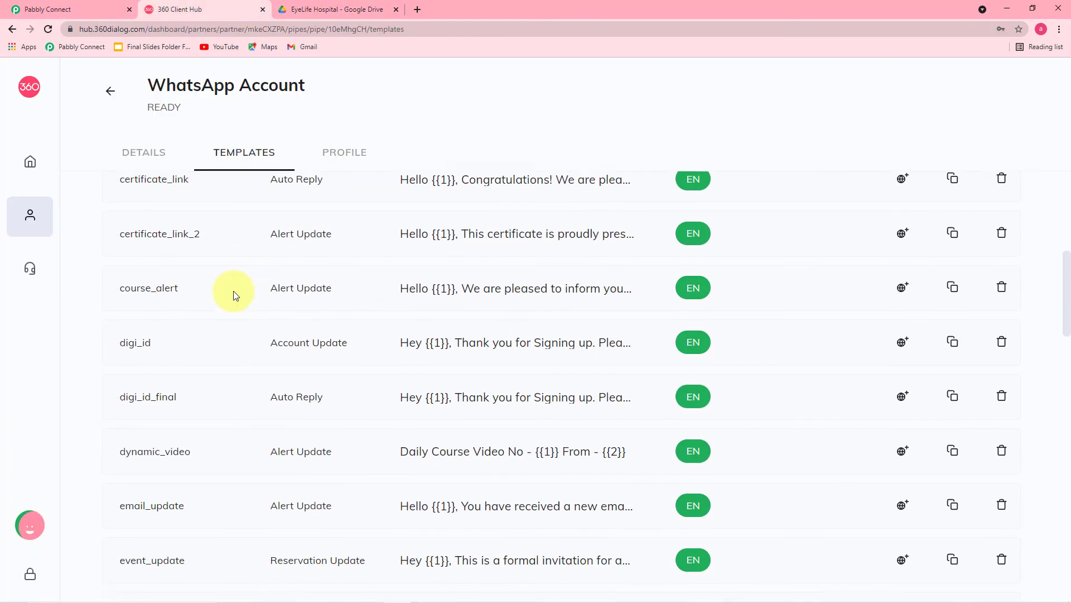
scroll(233, 296, down, 7)
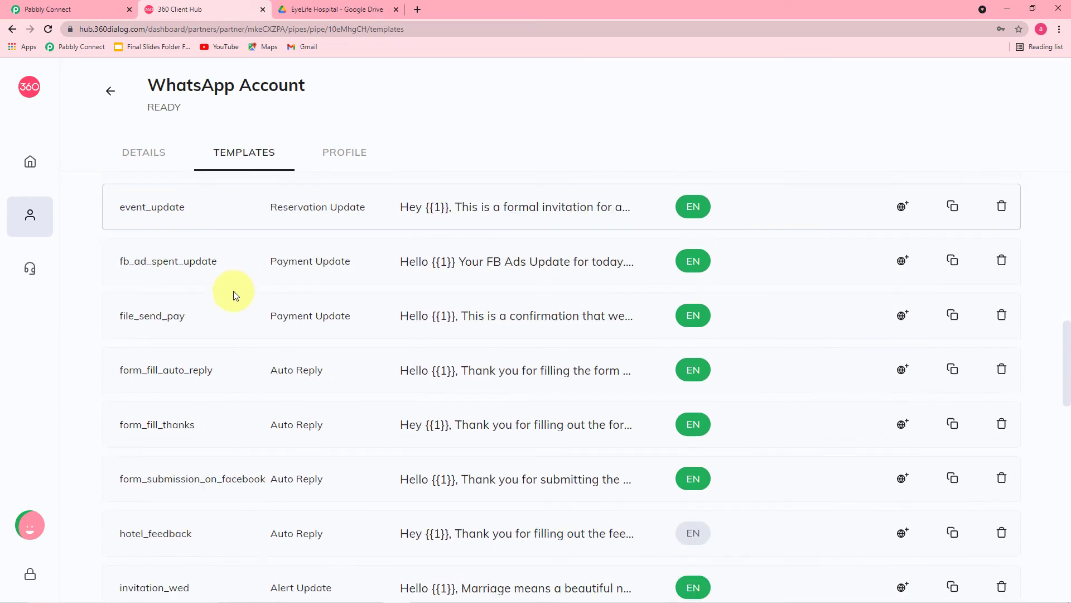
scroll(234, 296, down, 6)
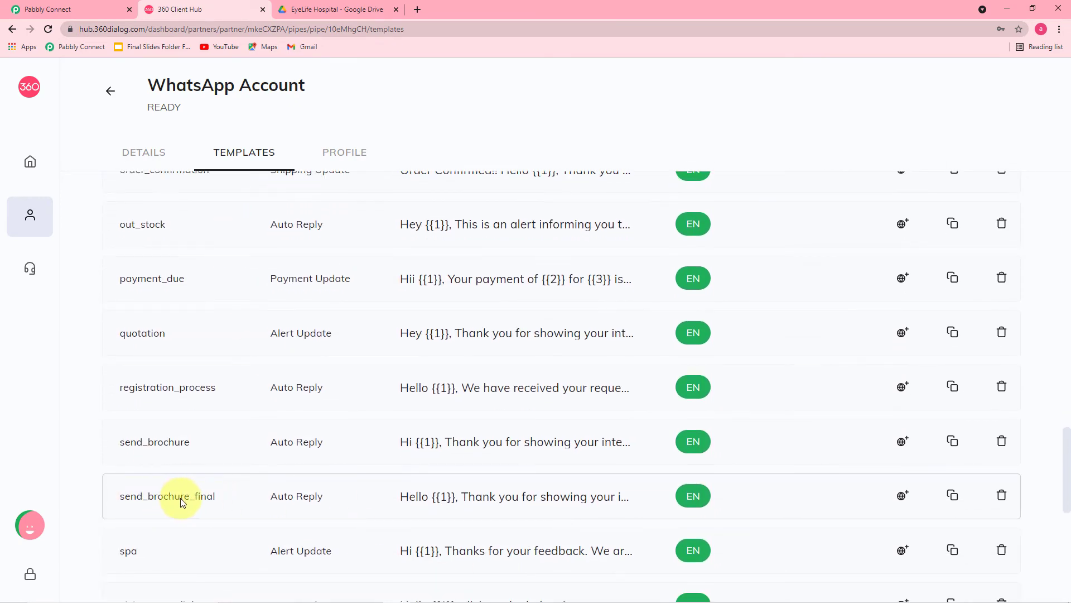
click(479, 496)
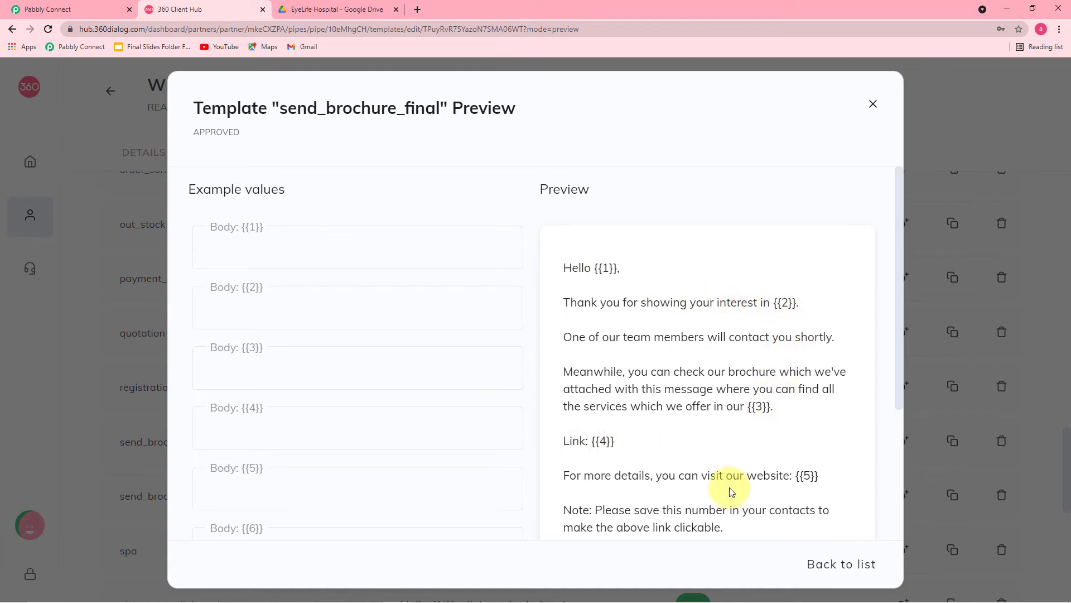
- Scroll through the send_brochure_final message body to read placeholders {{1}} through {{6}}
scroll(725, 479, down, 2)
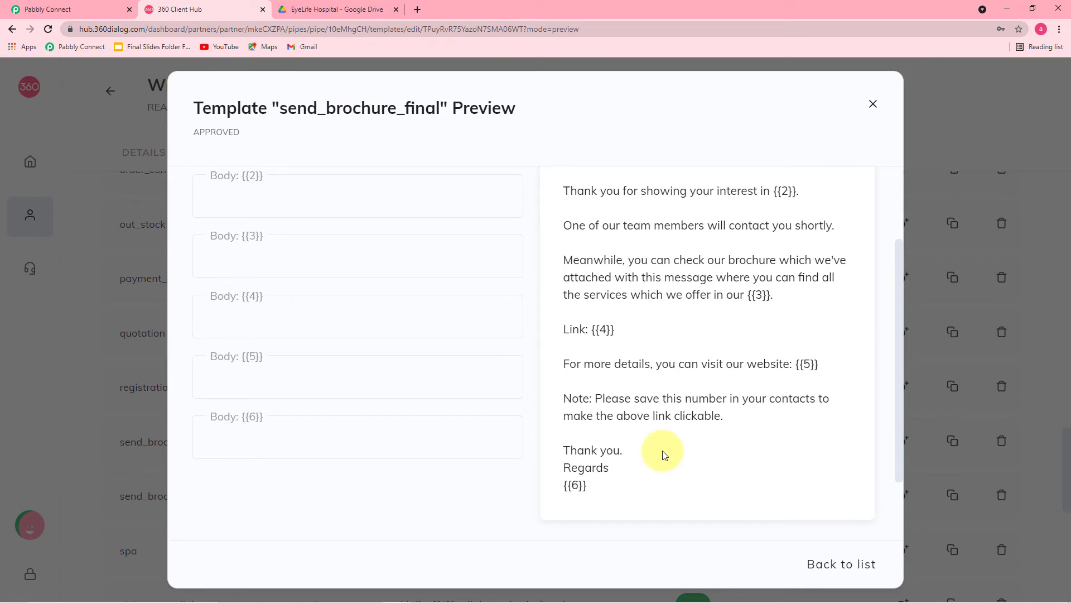
scroll(636, 349, up, 2)
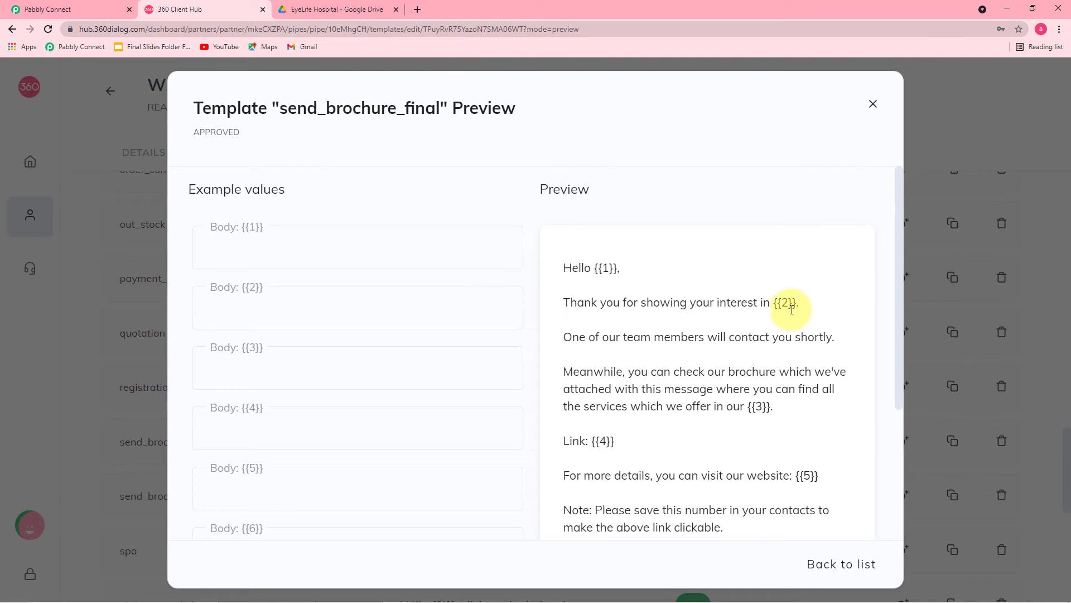
scroll(772, 326, down, 2)
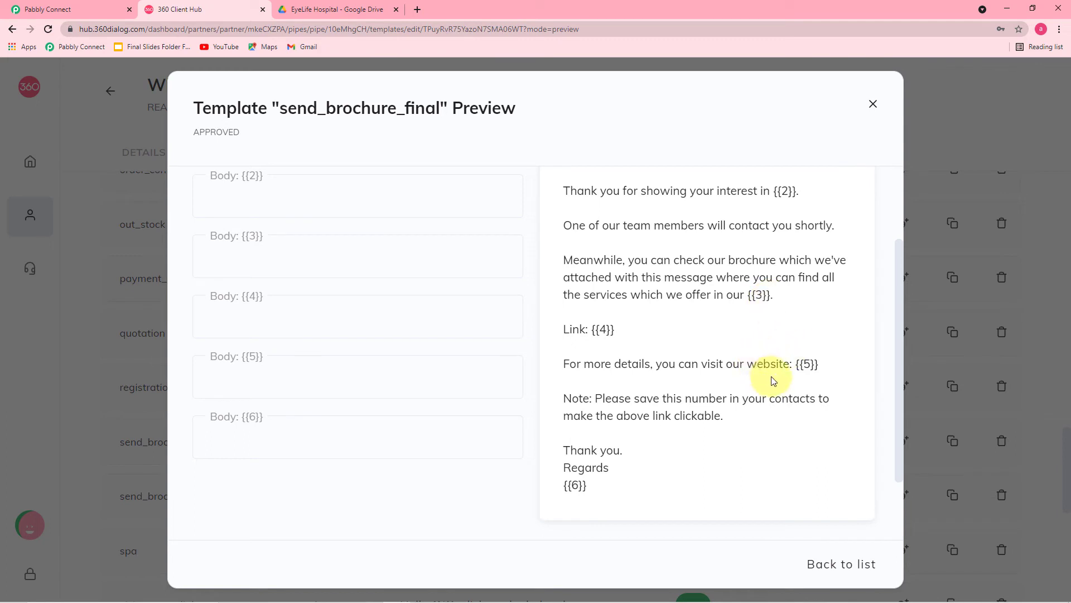
scroll(714, 379, down, 1)
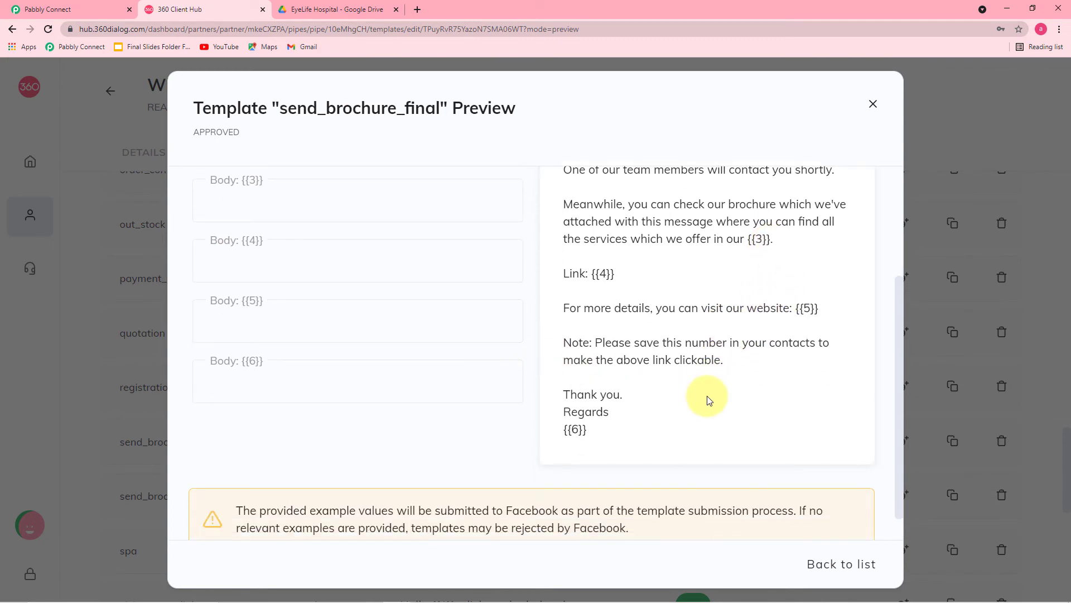
scroll(709, 400, up, 2)
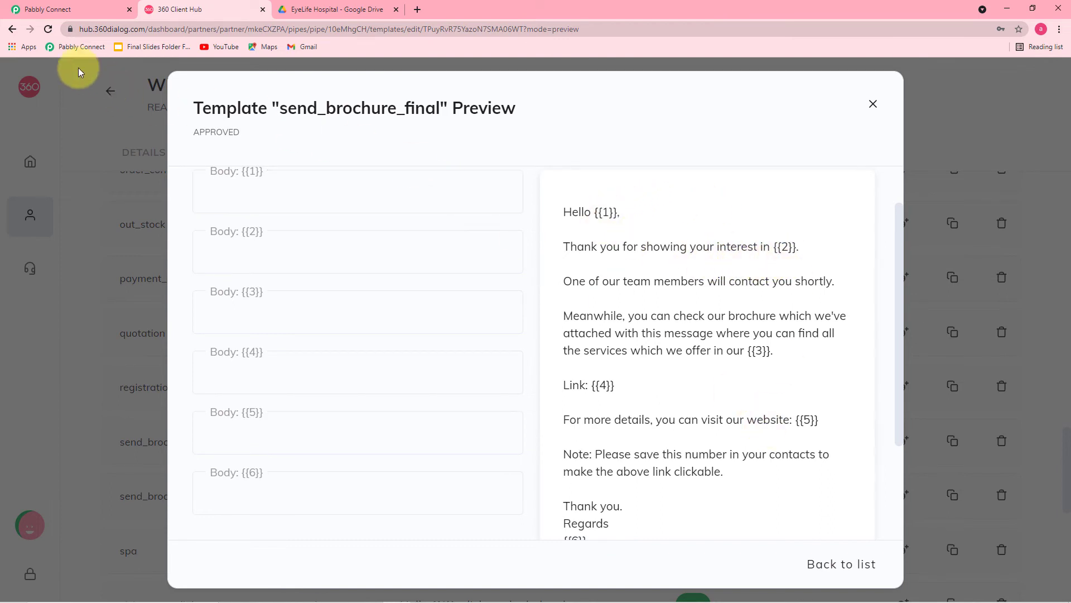
- Map the Elementor submission's Name into Body Field 1
click(64, 7)
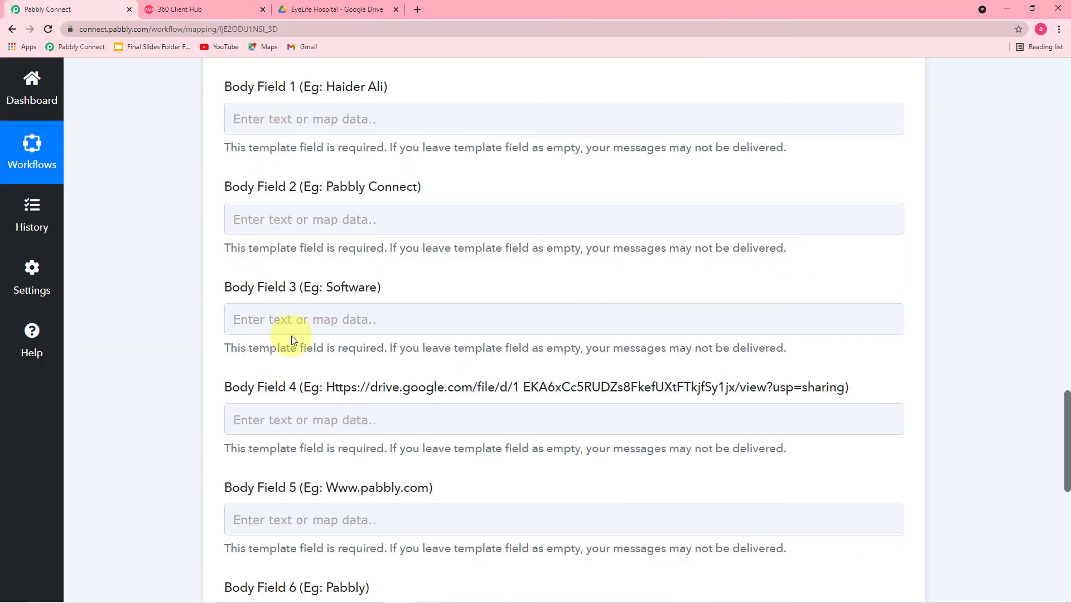
click(294, 109)
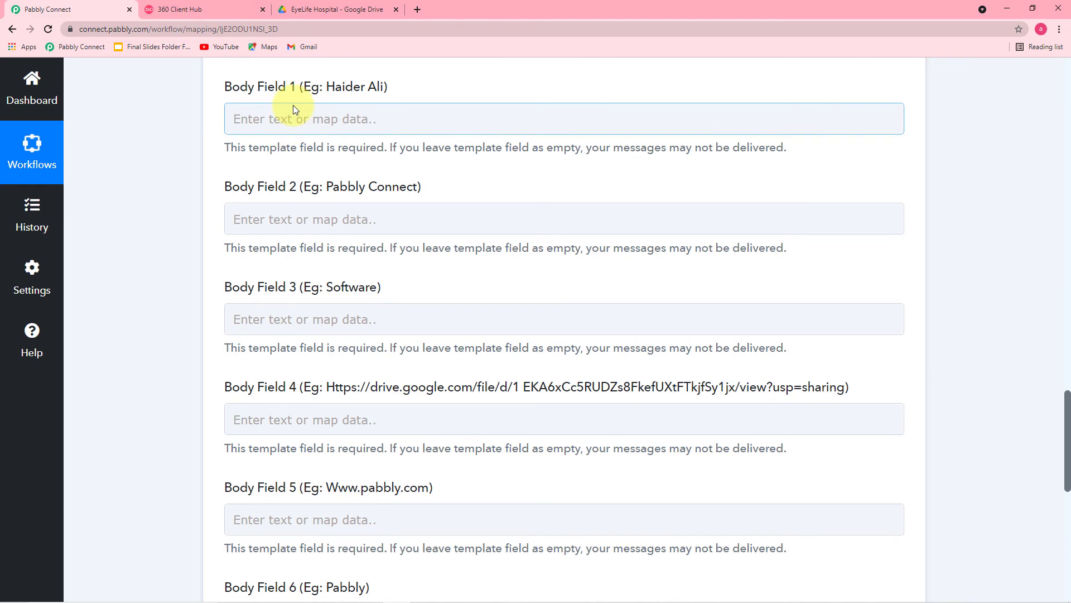
scroll(293, 111, down, 1)
scroll(284, 134, up, 2)
click(382, 178)
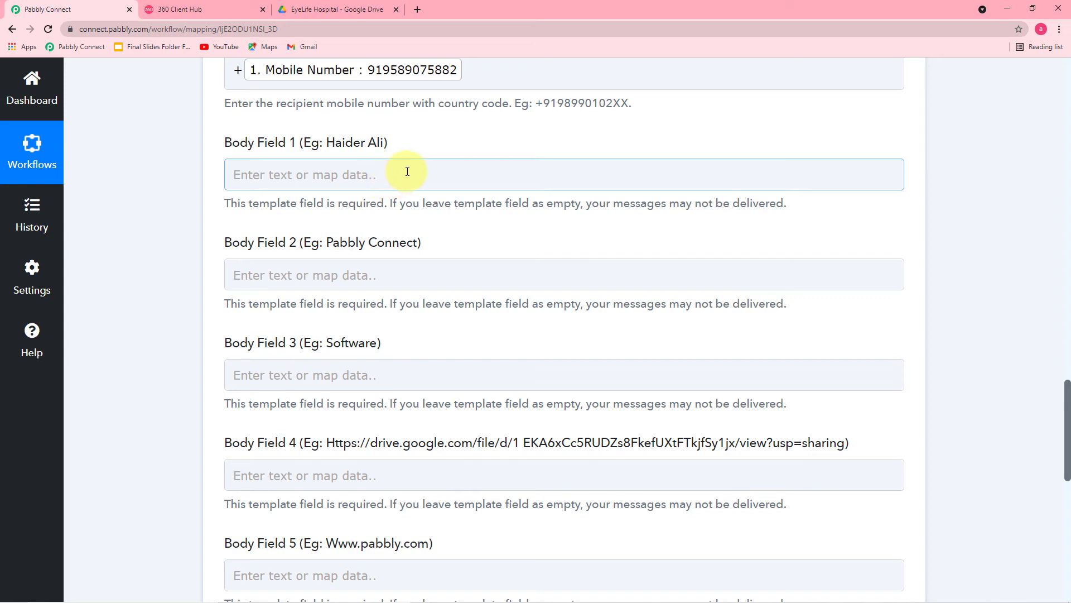
click(408, 171)
click(340, 306)
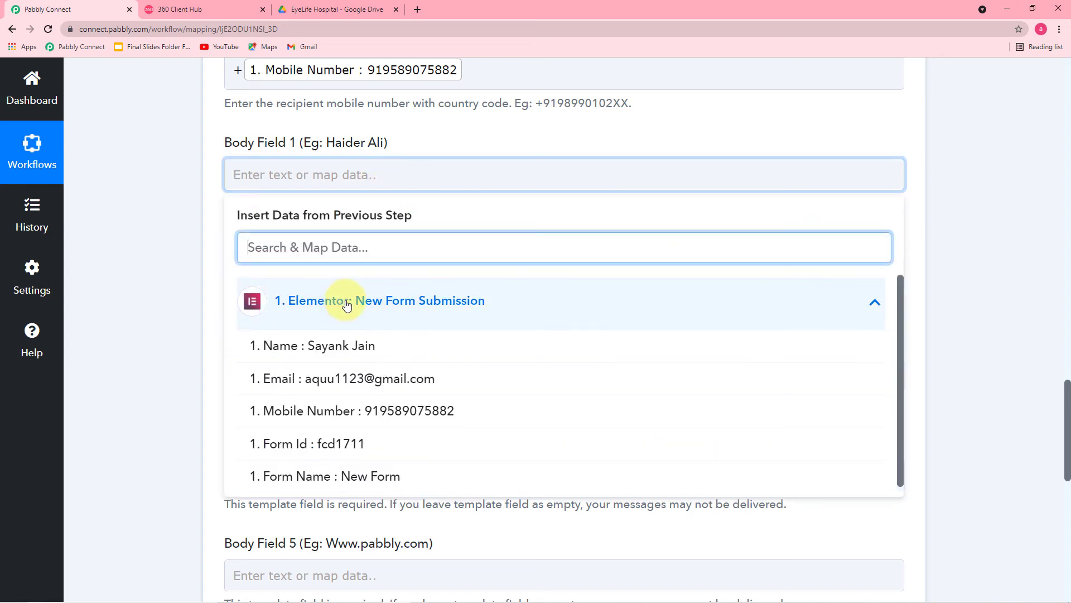
click(292, 359)
click(176, 276)
- Recheck the template's placeholder wording, then open the eyehosbrouchers.pdf brochure in Google Drive
scroll(176, 276, down, 1)
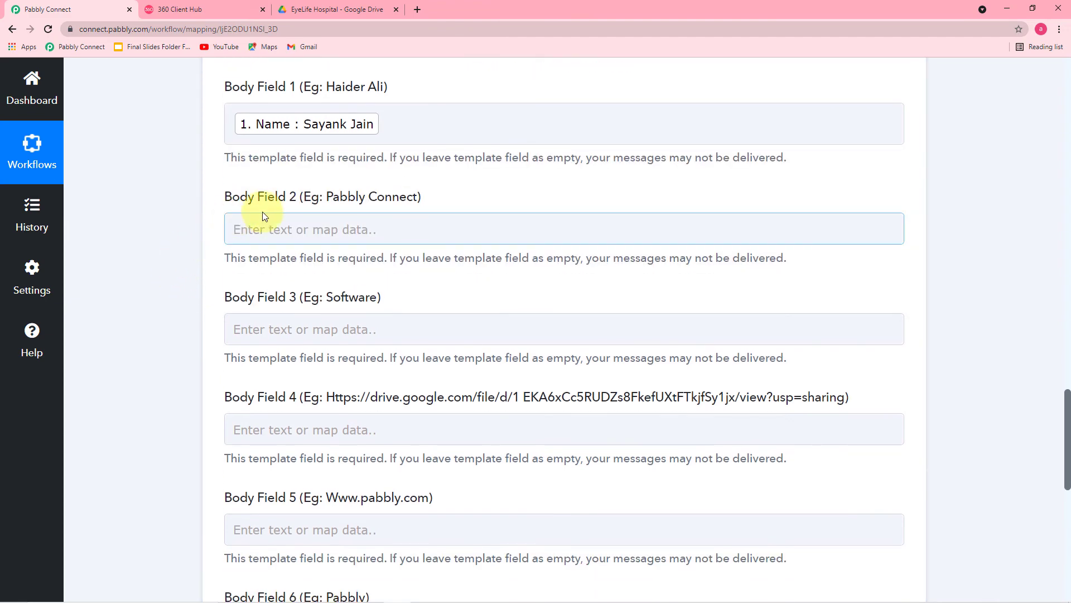
scroll(287, 226, down, 2)
scroll(308, 221, down, 1)
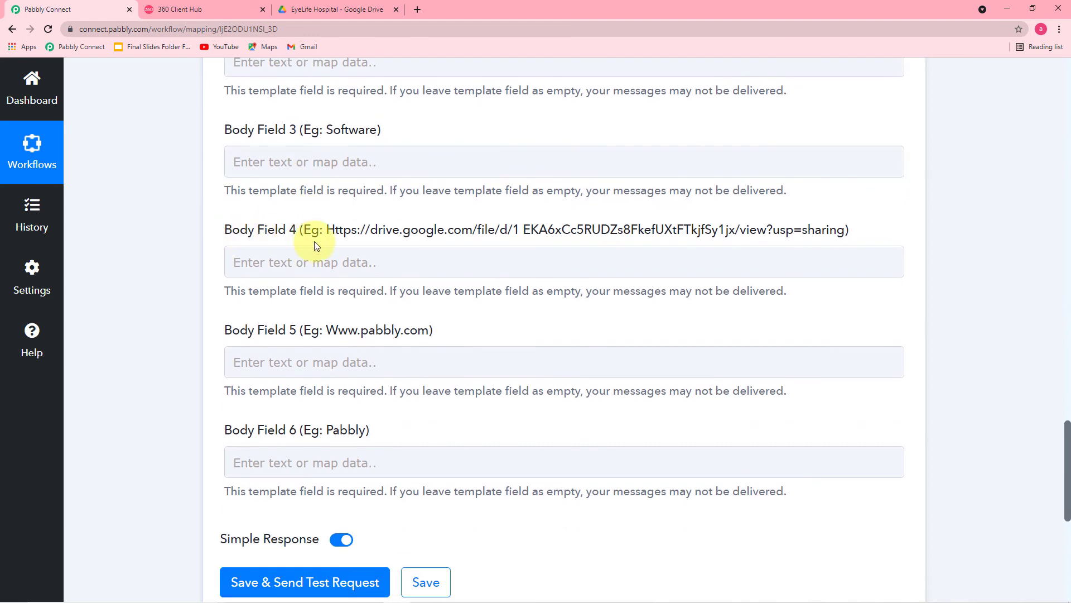
click(206, 9)
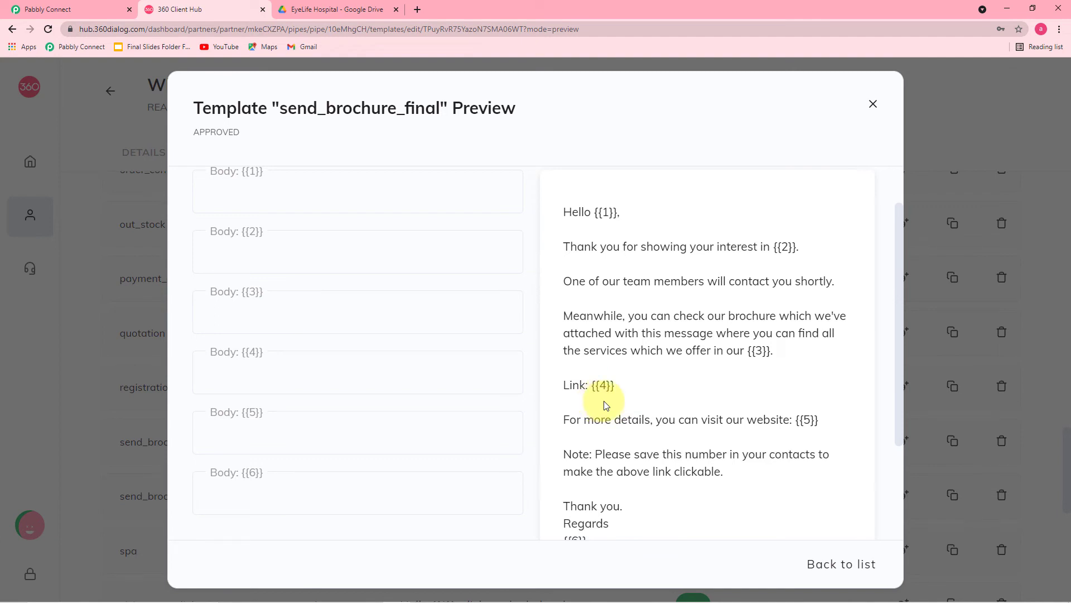
click(81, 12)
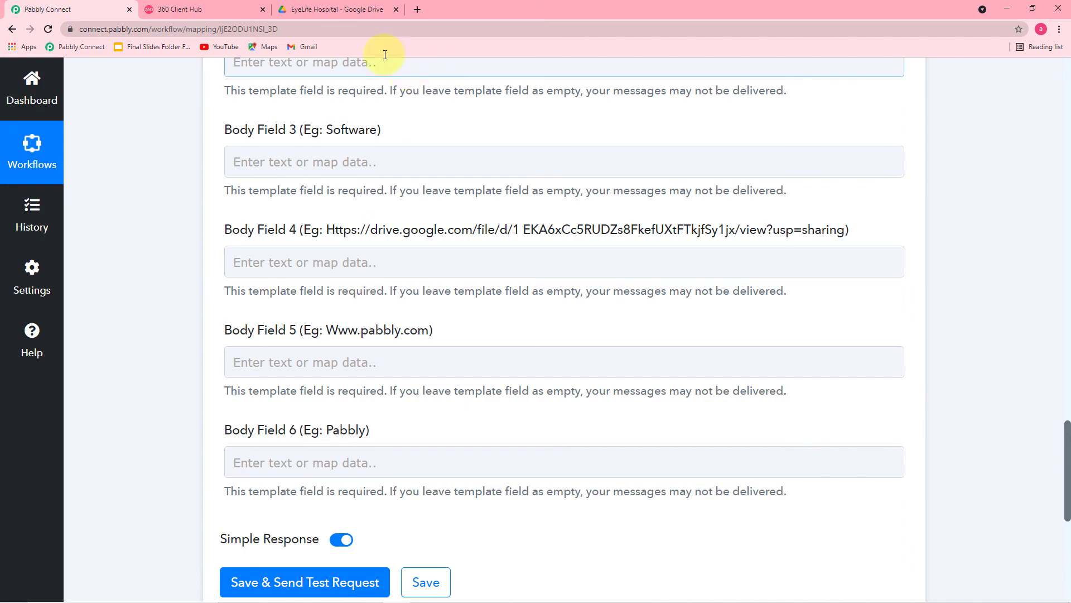
click(323, 12)
scroll(538, 306, down, 3)
- Copy the share link of the eyehosbrouchers.pdf brochure from Google Drive
scroll(538, 306, down, 15)
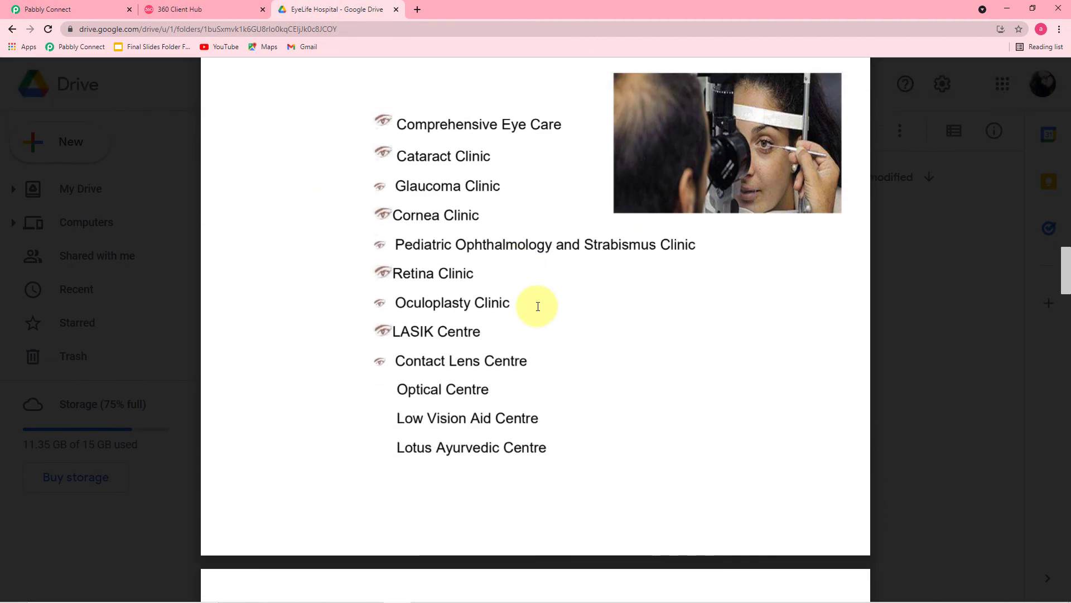
scroll(538, 307, down, 3)
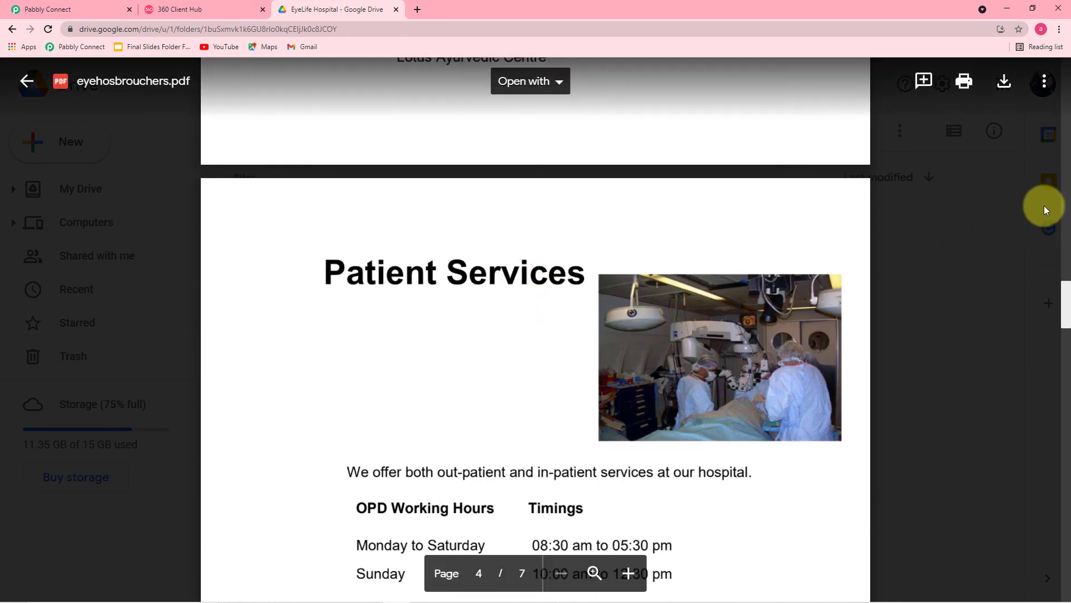
click(1044, 83)
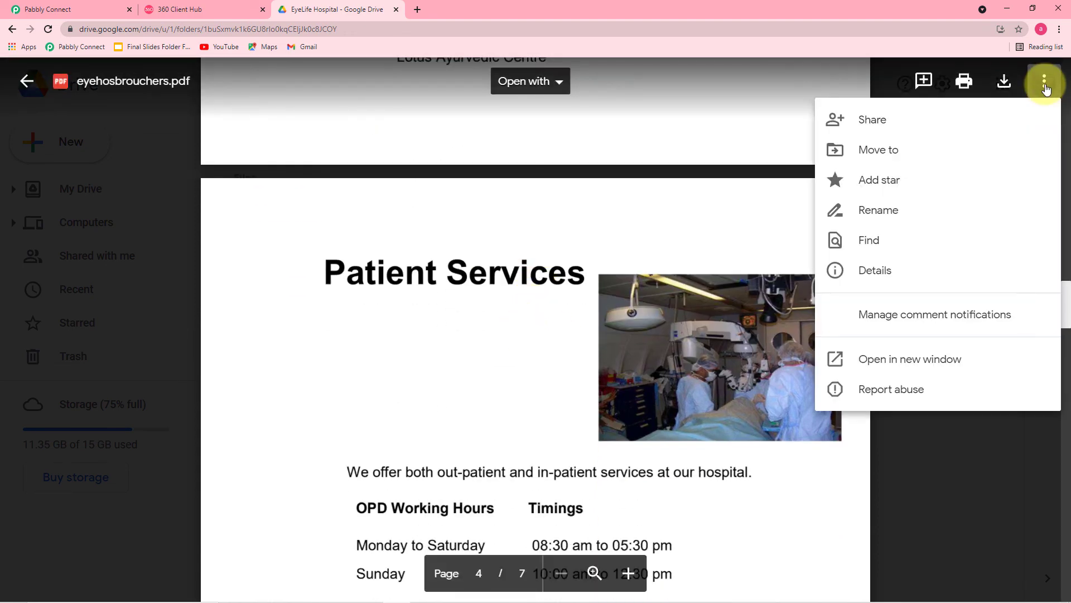
click(874, 121)
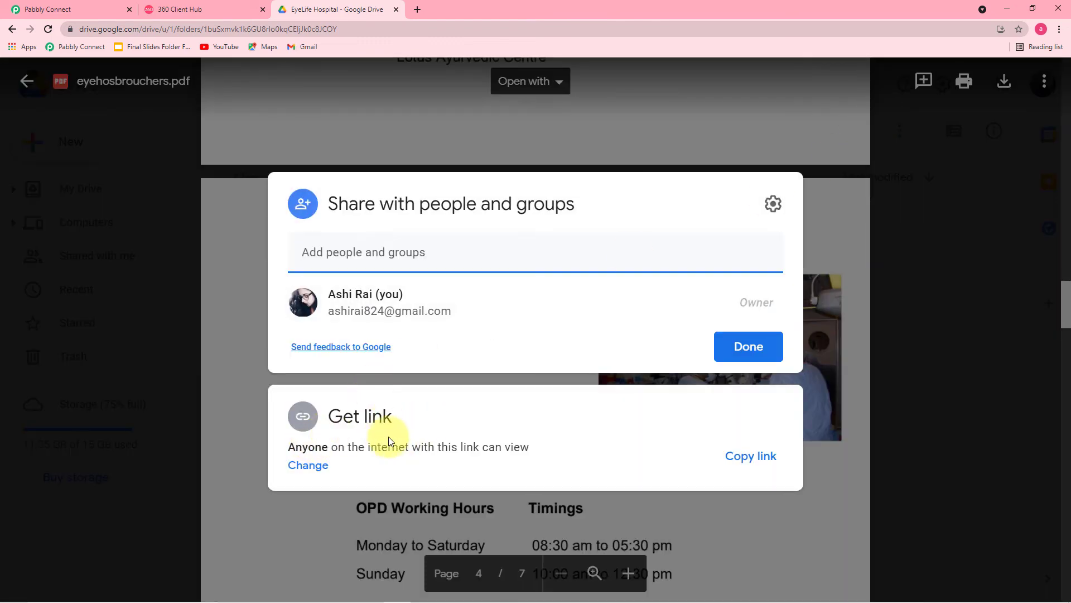
click(753, 464)
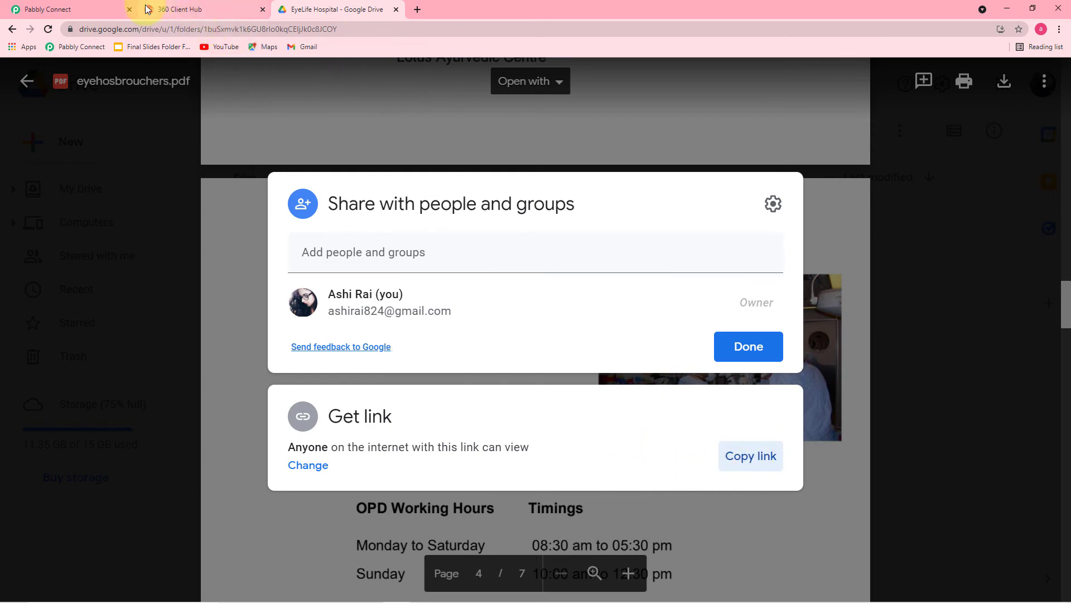
- Paste the brochure share link into Body Field 4 in Pabbly Connect
click(25, 10)
click(265, 263)
right_click(267, 266)
click(280, 357)
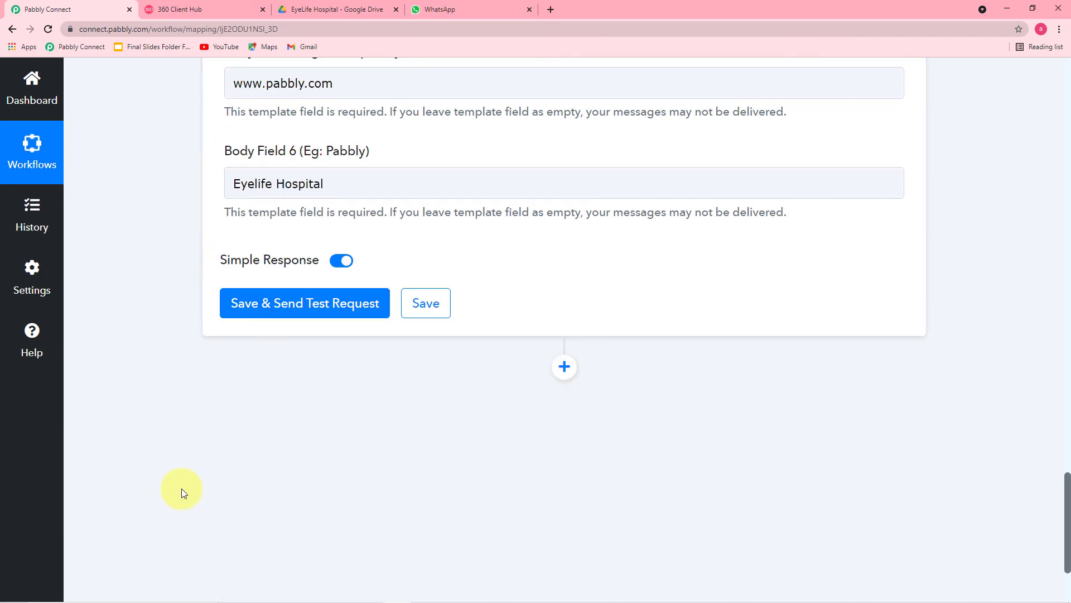
- Review Body Fields 1–6 of the send_brochure_final action, checking Body Field 2's value
scroll(182, 488, up, 6)
scroll(162, 464, down, 3)
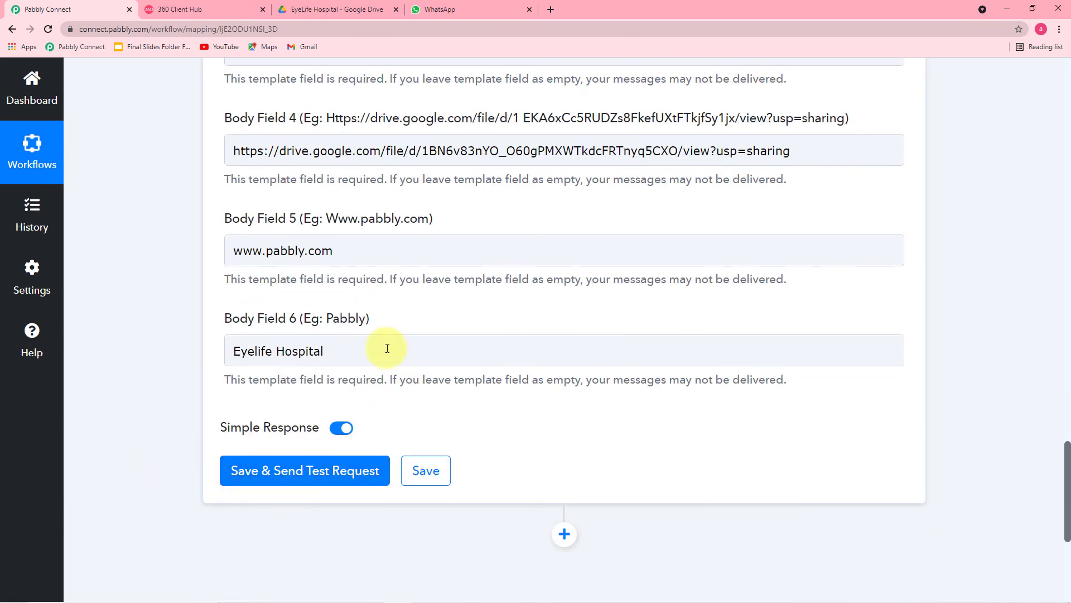
scroll(268, 235, up, 2)
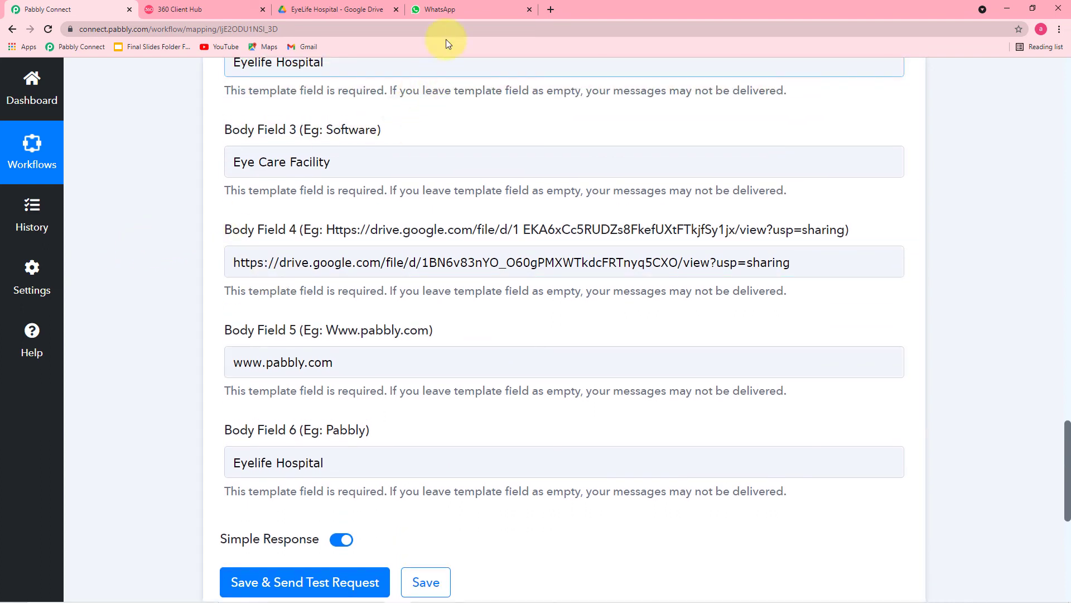
click(447, 10)
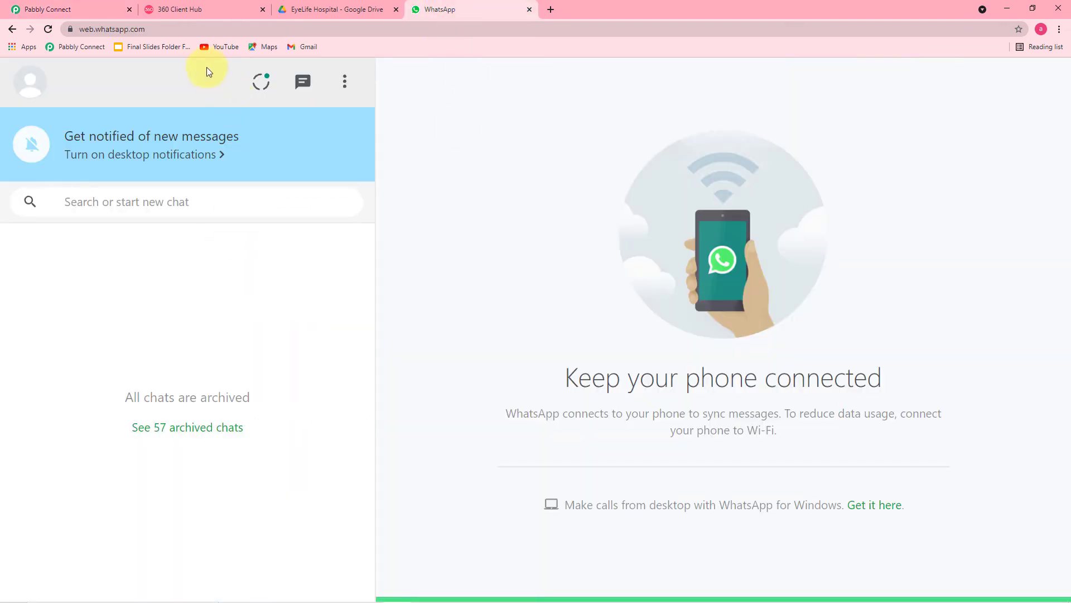
click(84, 10)
scroll(265, 235, up, 4)
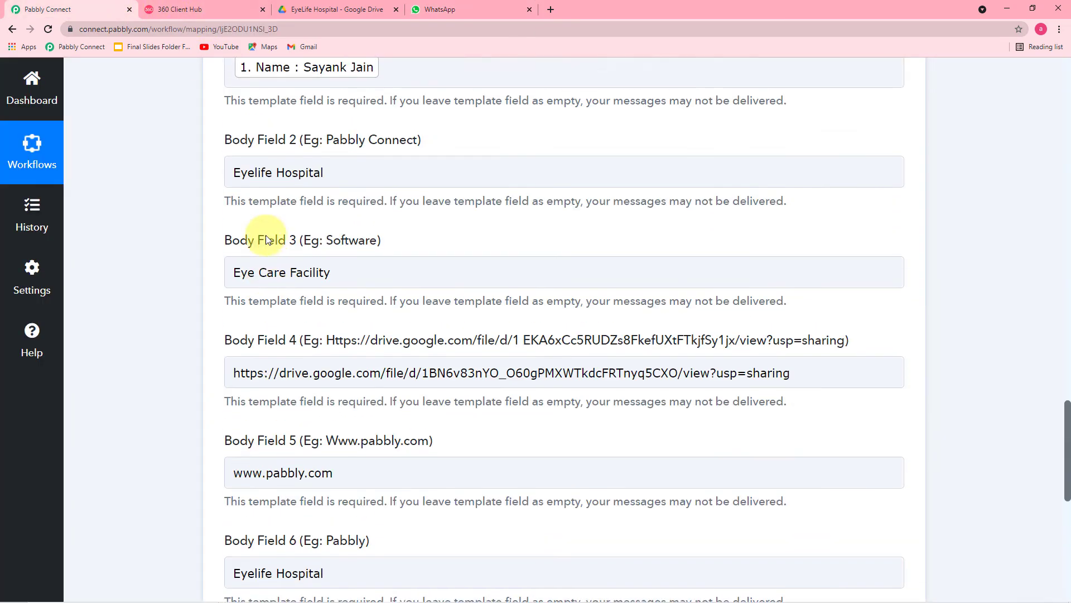
scroll(262, 228, down, 3)
scroll(246, 159, up, 2)
click(244, 223)
scroll(248, 219, down, 1)
scroll(248, 219, down, 3)
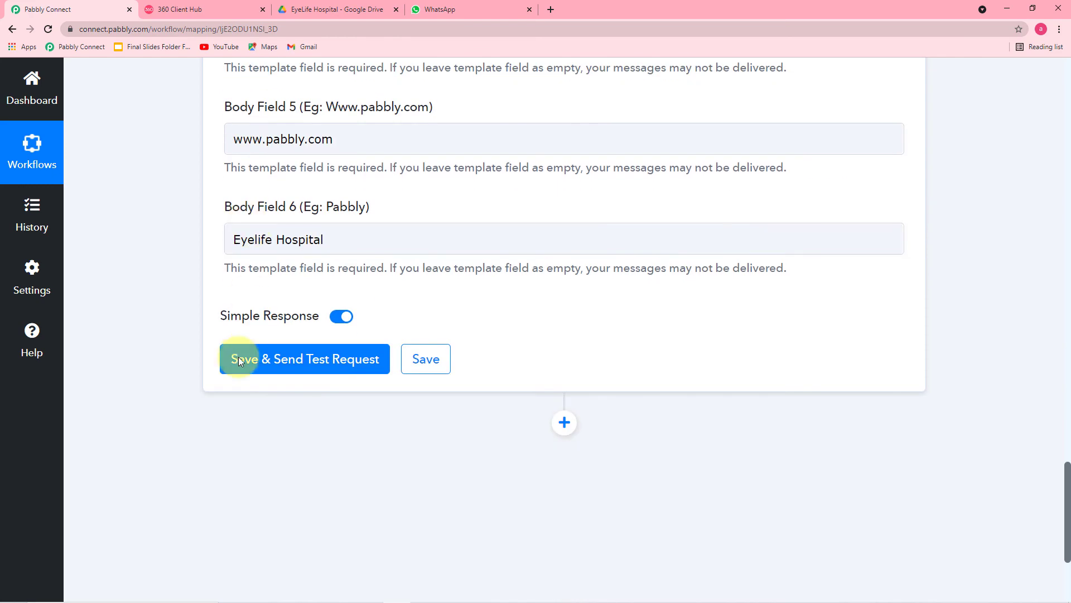
- Save the WhatsApp step and send a test request, checking the response's message ID and stable Meta API status
click(271, 366)
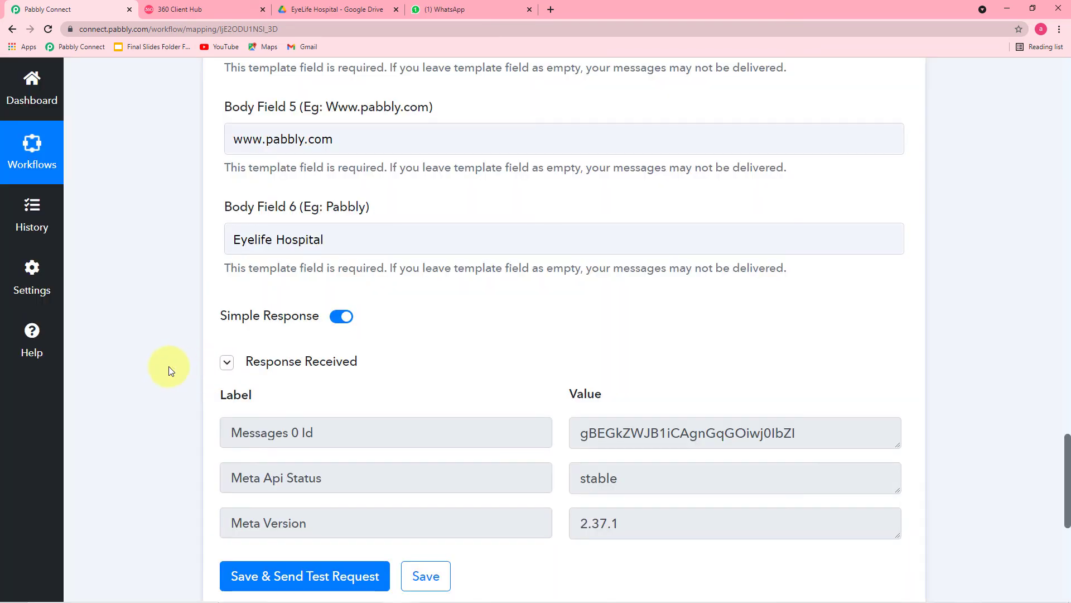
scroll(169, 366, down, 2)
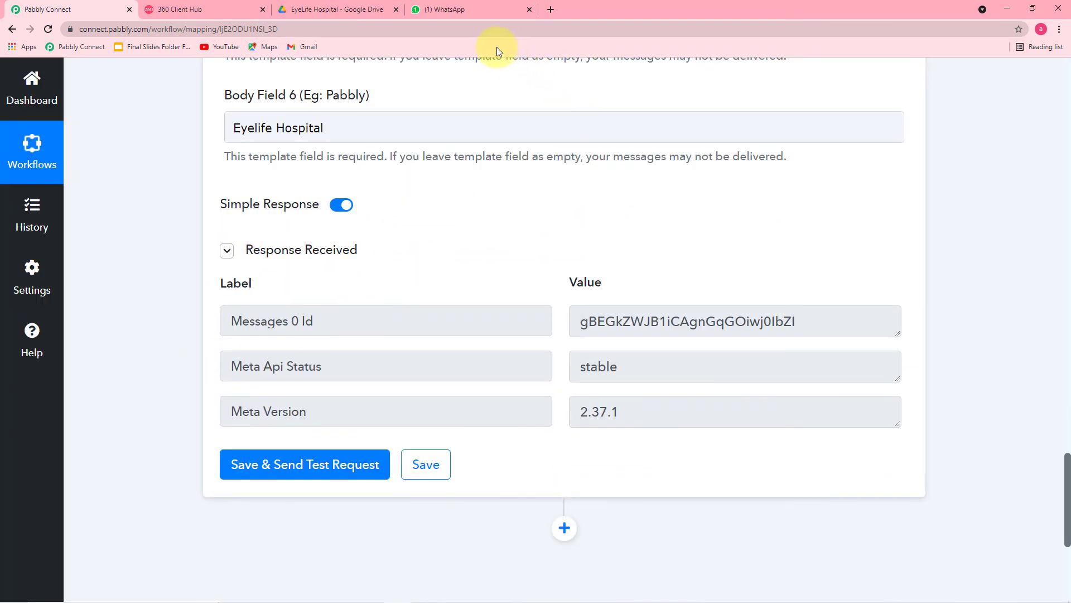
- In WhatsApp Web, open the chat holding the received brochure template message
click(490, 9)
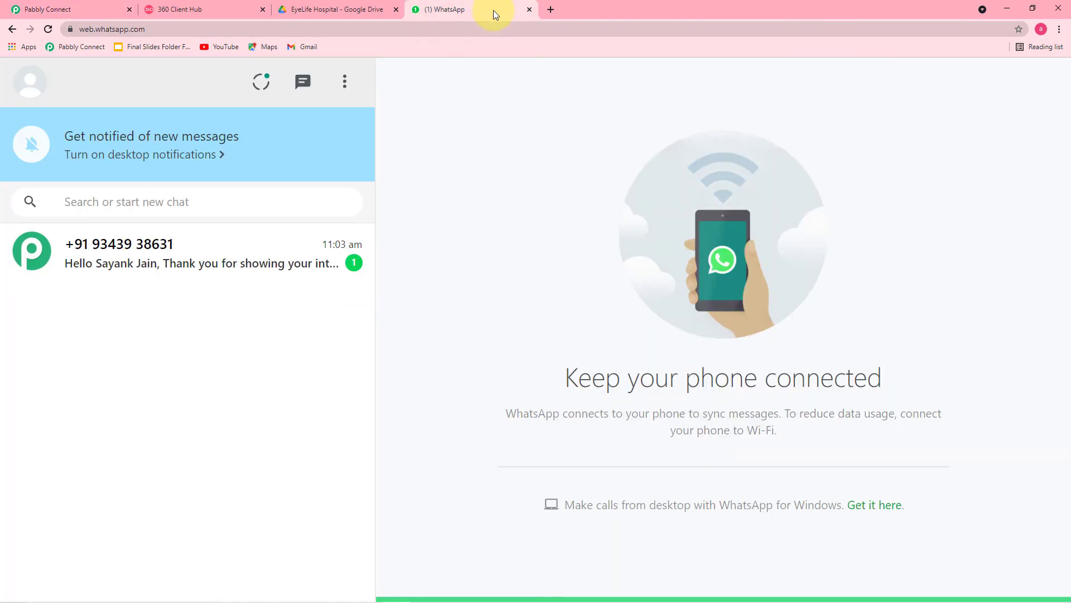
click(215, 263)
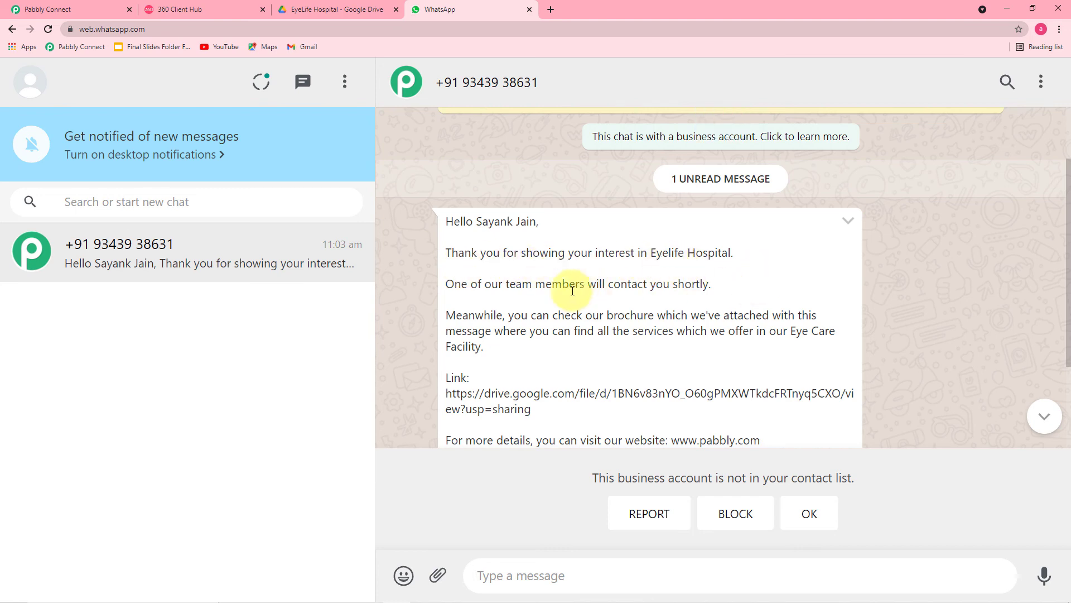
scroll(702, 296, down, 2)
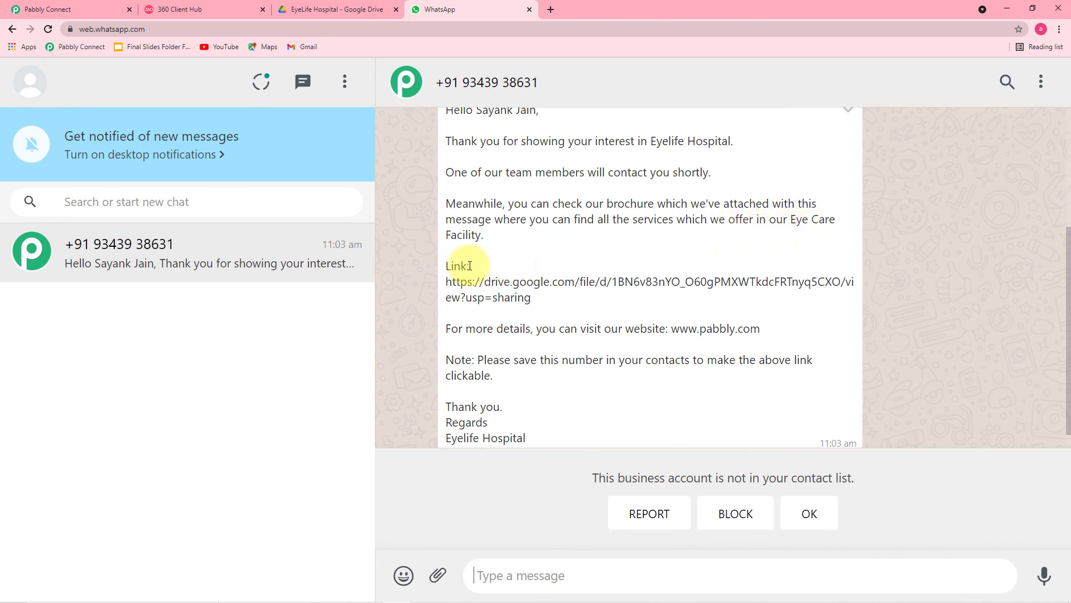
scroll(469, 265, up, 2)
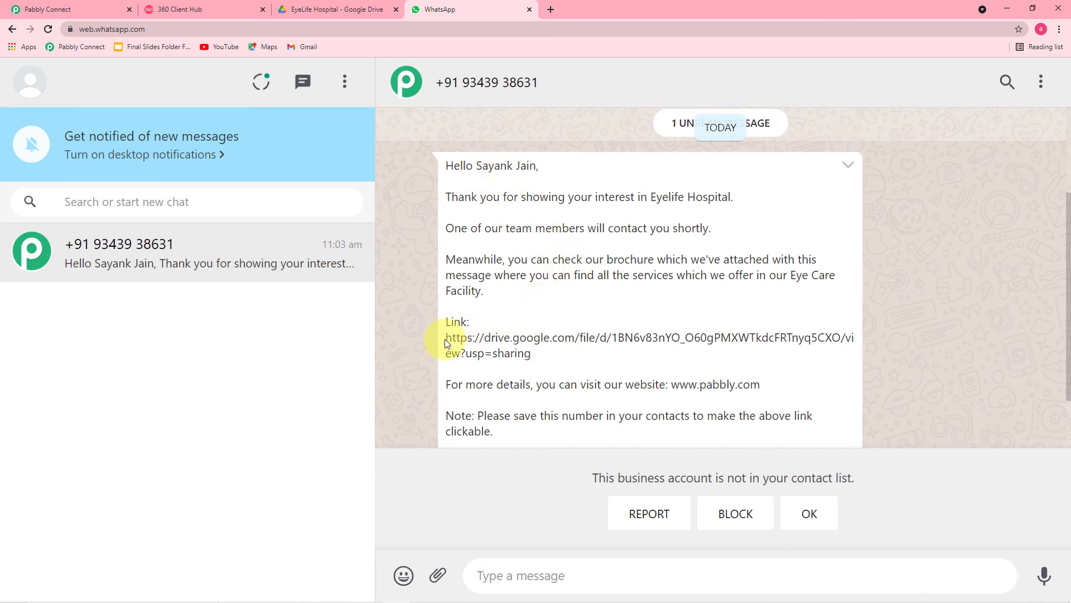
- Follow the message's Drive link to view eyehosbrouchers.pdf, scrolling to its About Us page
drag(446, 341, 527, 359)
click(497, 347)
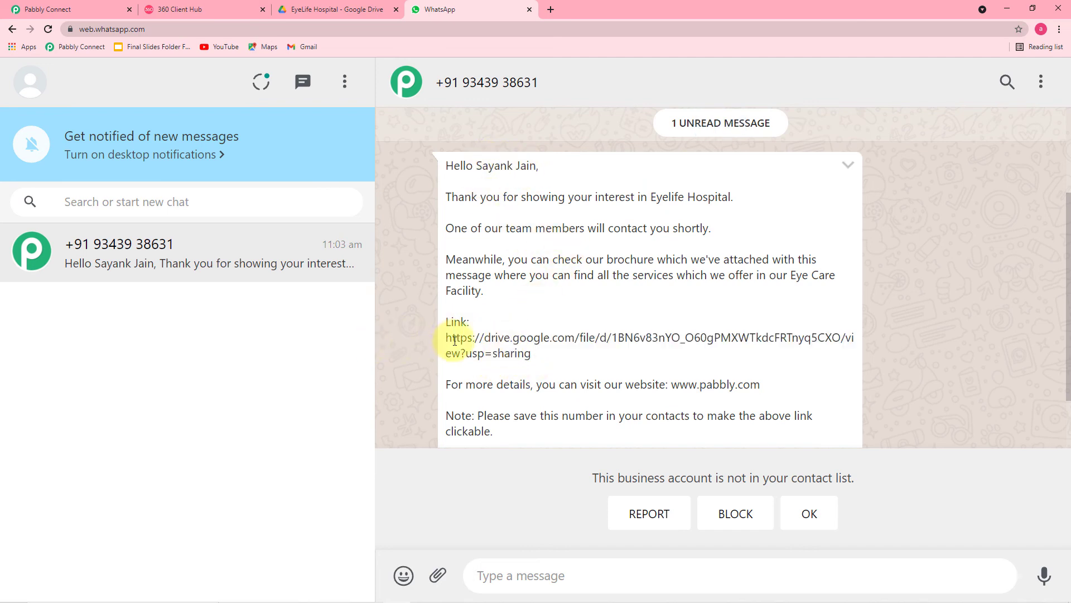
drag(447, 341, 525, 357)
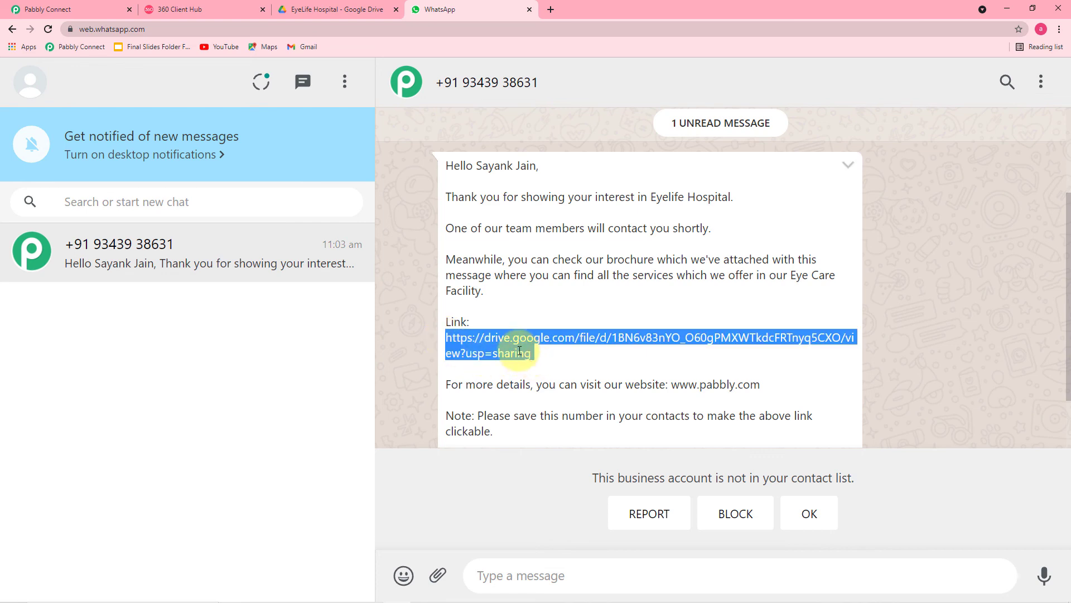
right_click(518, 352)
click(535, 386)
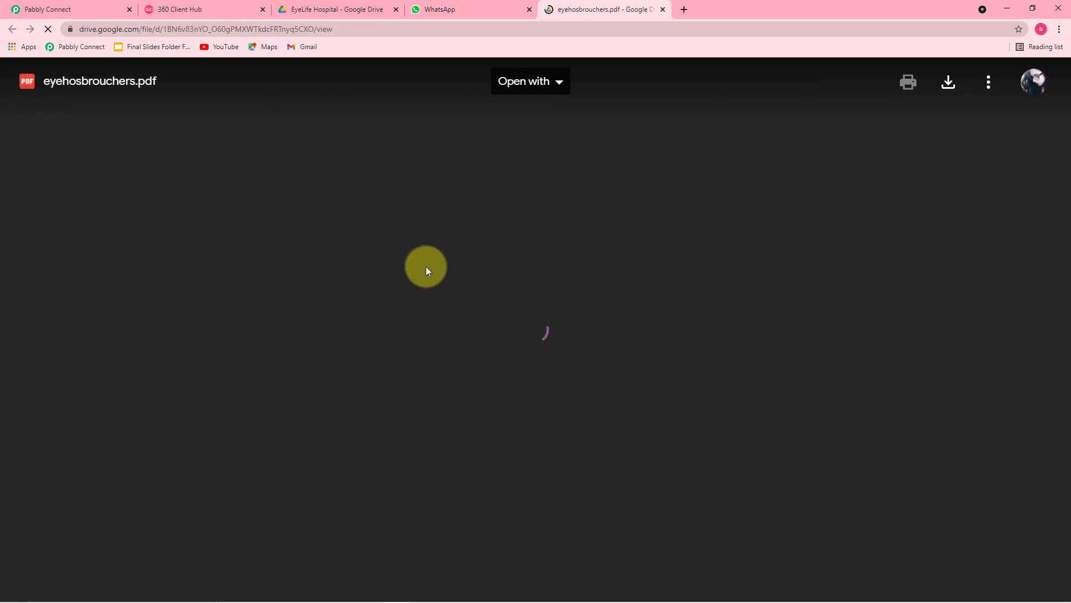
scroll(426, 266, down, 10)
scroll(427, 266, down, 6)
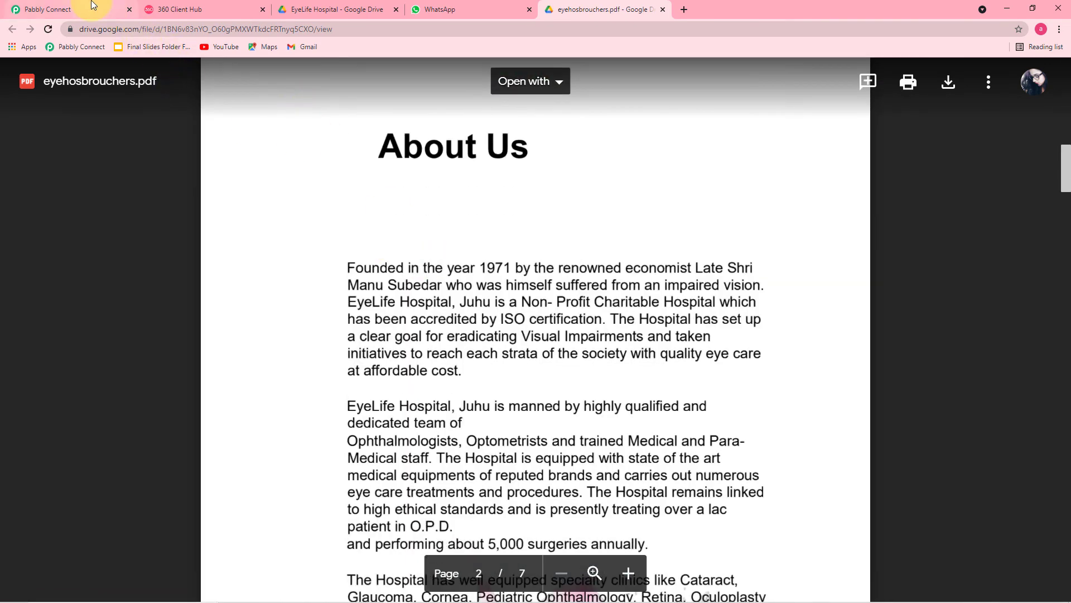
click(93, 5)
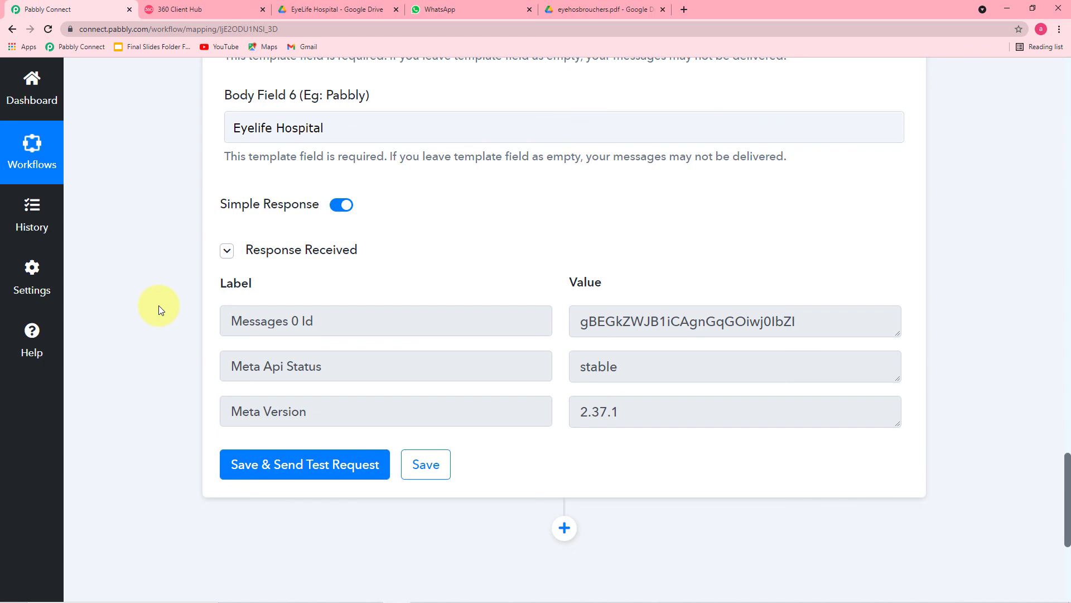
- Review the workflow's Elementor form trigger and WhatsApp brochure template action steps
drag(1069, 491, 1068, 111)
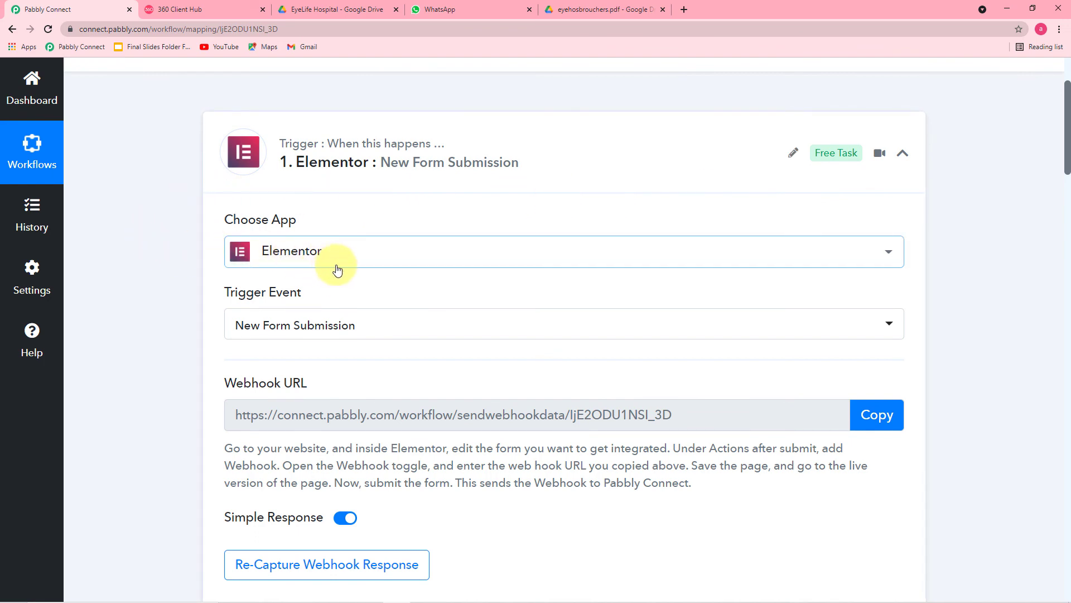
scroll(173, 299, down, 1)
scroll(173, 299, down, 2)
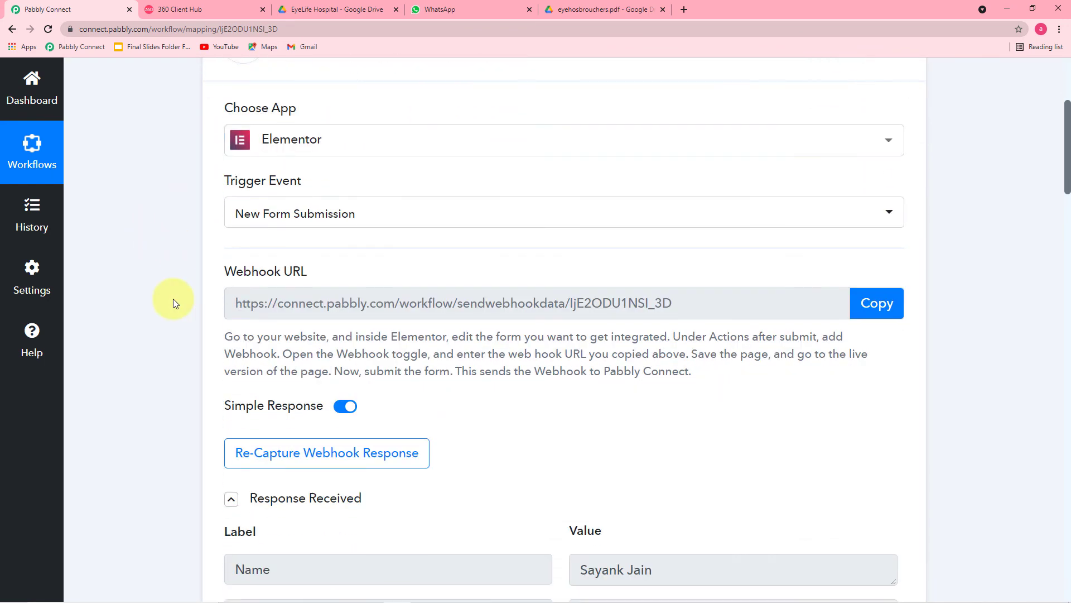
scroll(173, 299, down, 1)
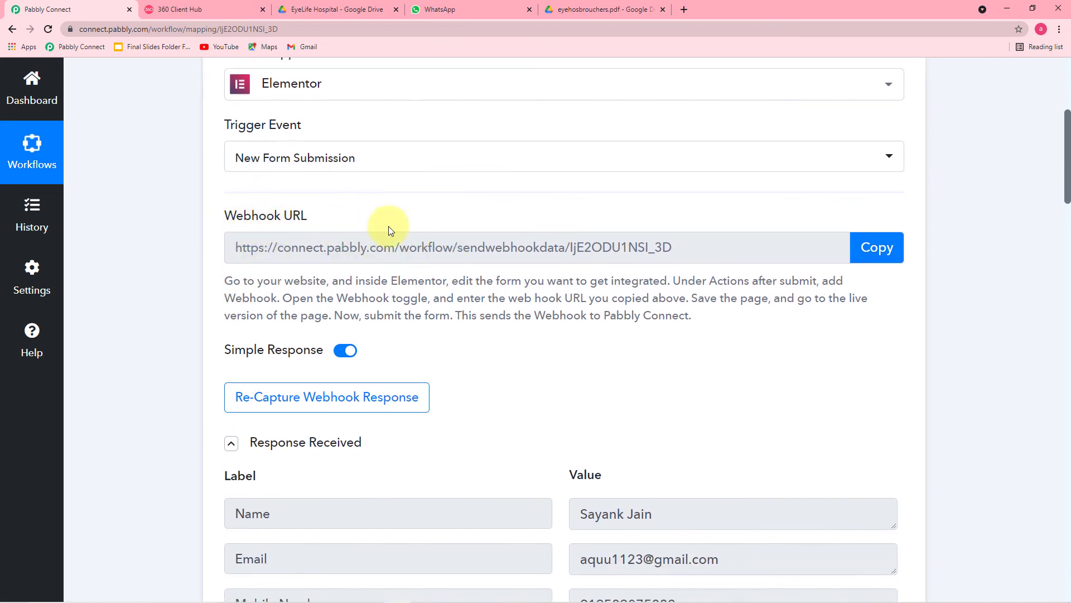
scroll(453, 303, down, 5)
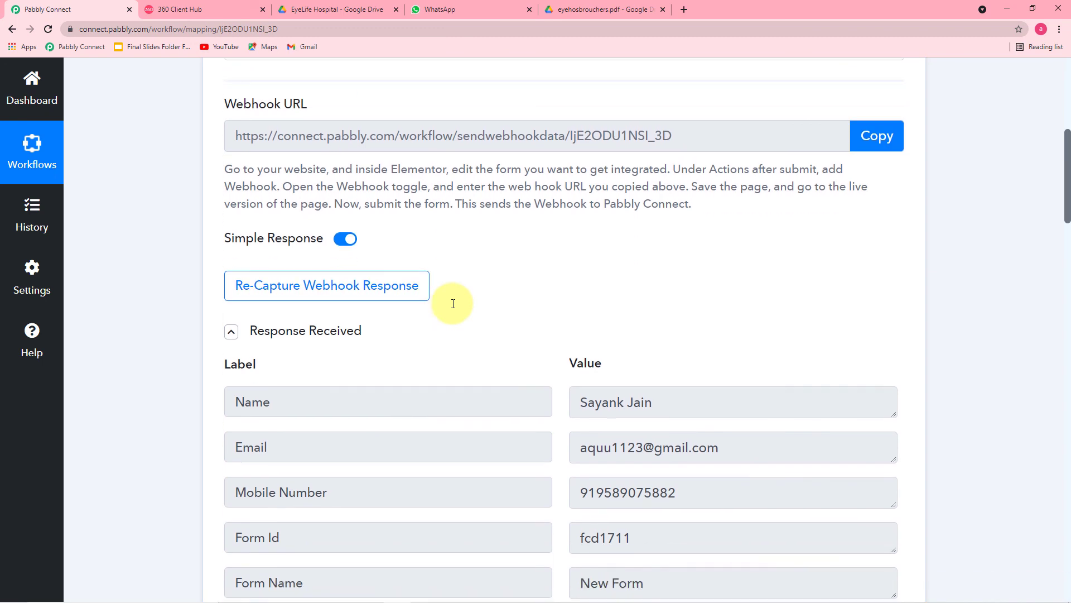
scroll(453, 303, down, 6)
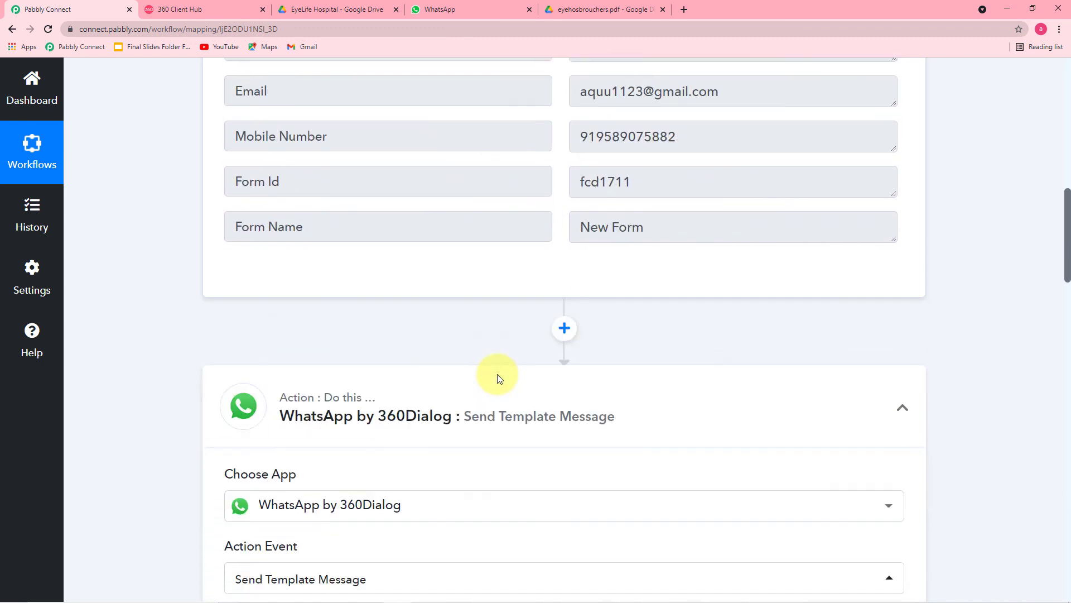
scroll(193, 286, down, 1)
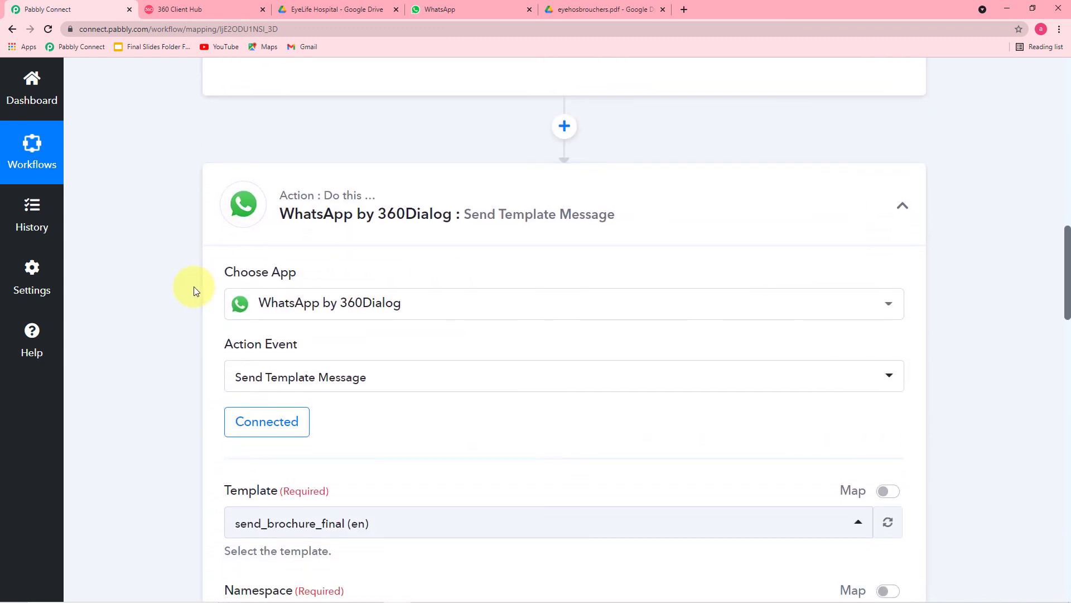
scroll(364, 233, down, 3)
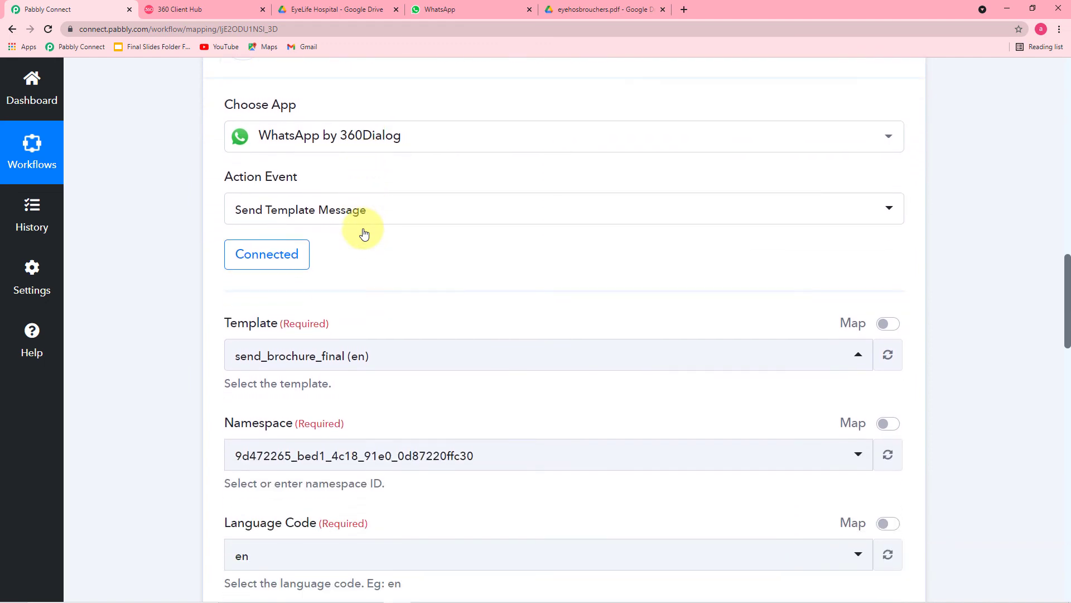
scroll(363, 234, down, 3)
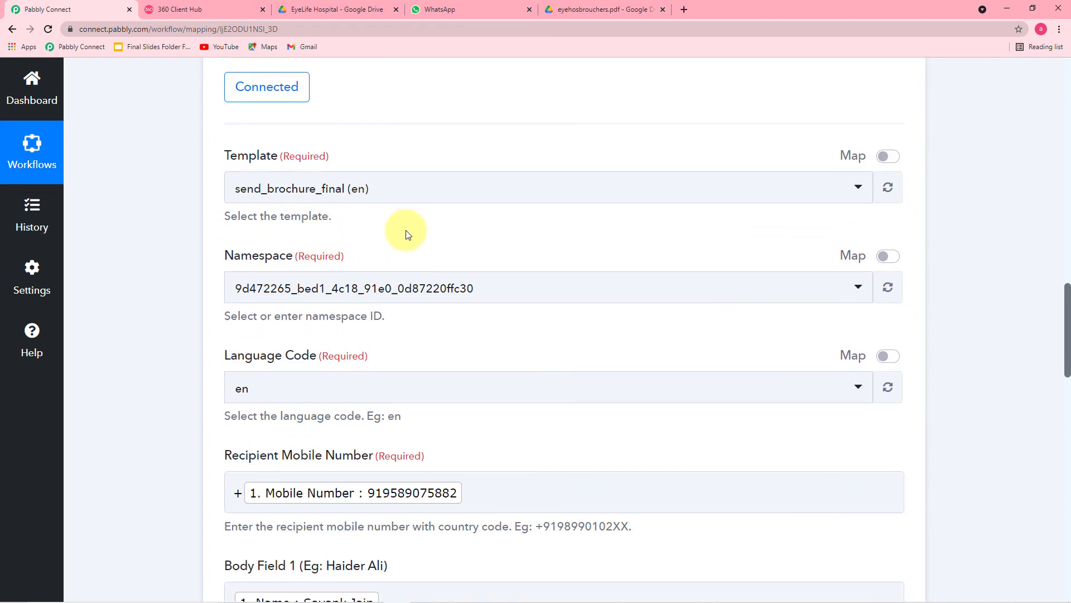
scroll(191, 266, down, 6)
scroll(192, 267, down, 6)
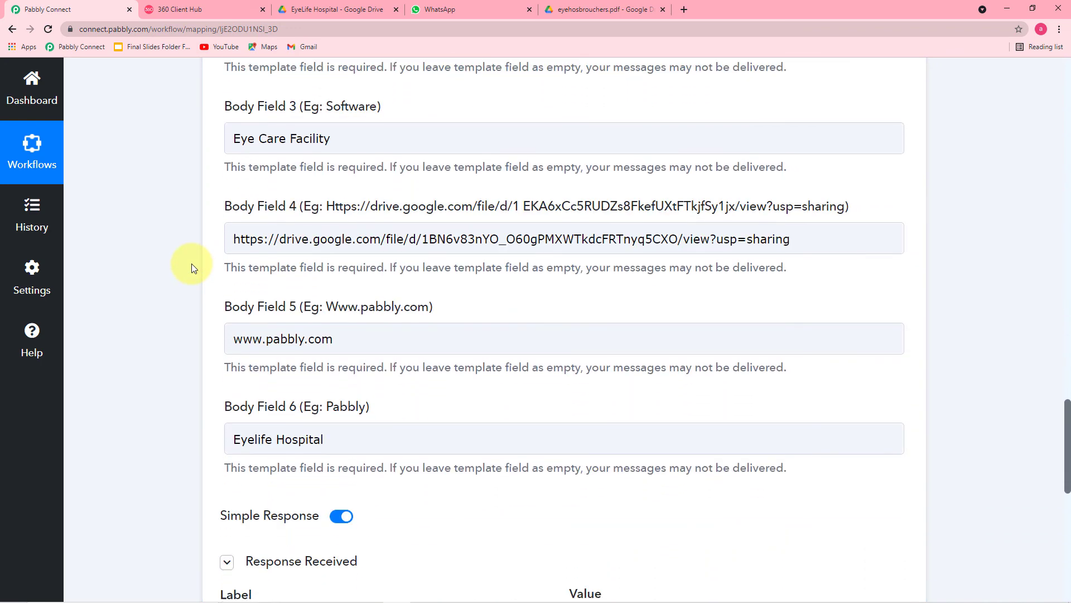
scroll(192, 263, down, 6)
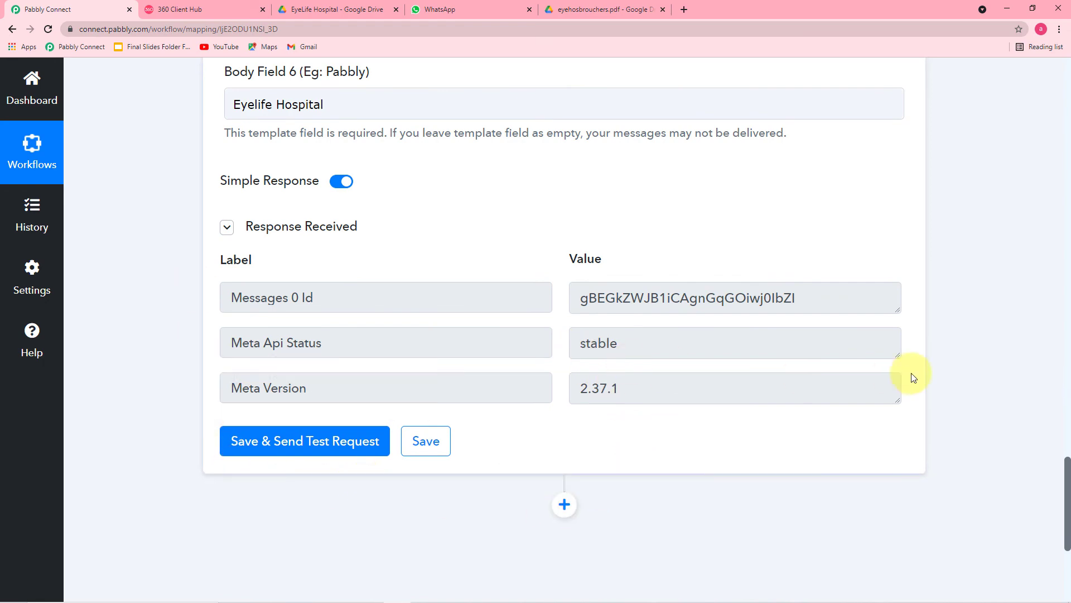
- Compare against the received WhatsApp message, then save the completed workflow
click(460, 14)
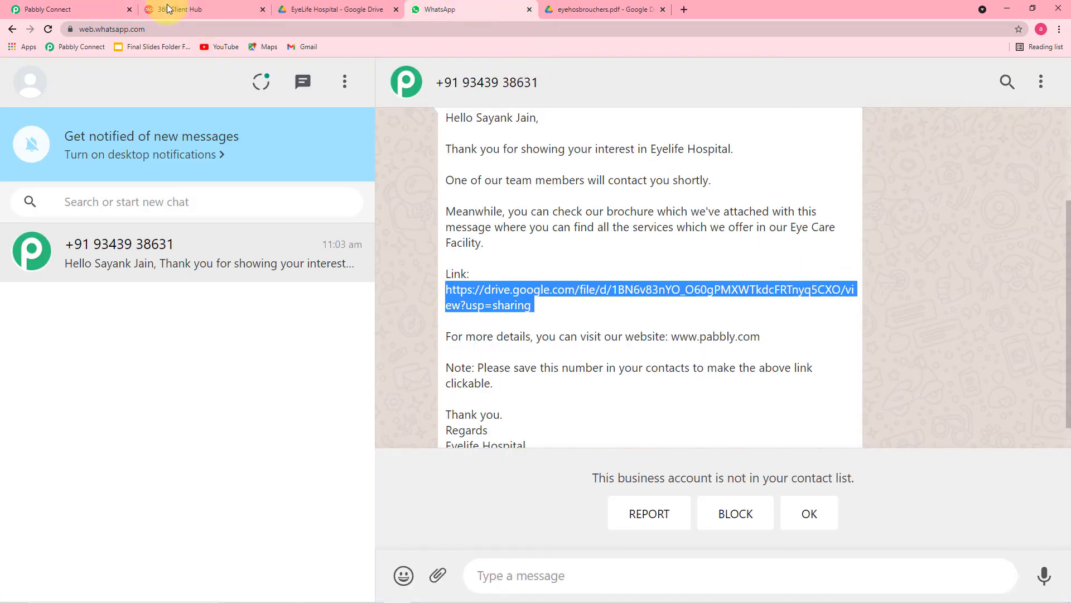
click(99, 9)
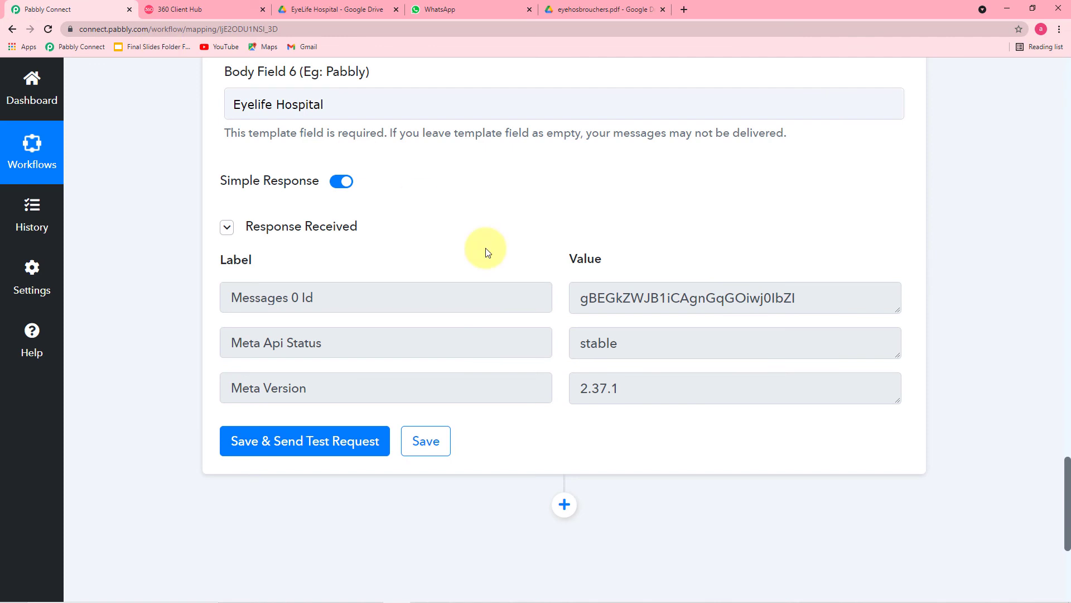
click(427, 439)
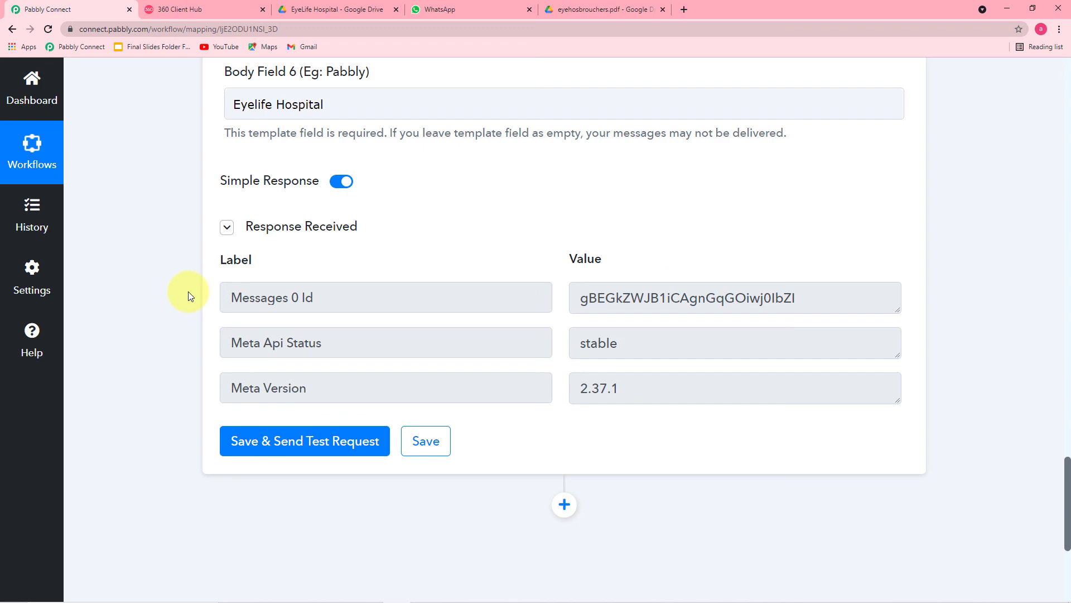
scroll(188, 291, up, 9)
scroll(188, 291, up, 19)
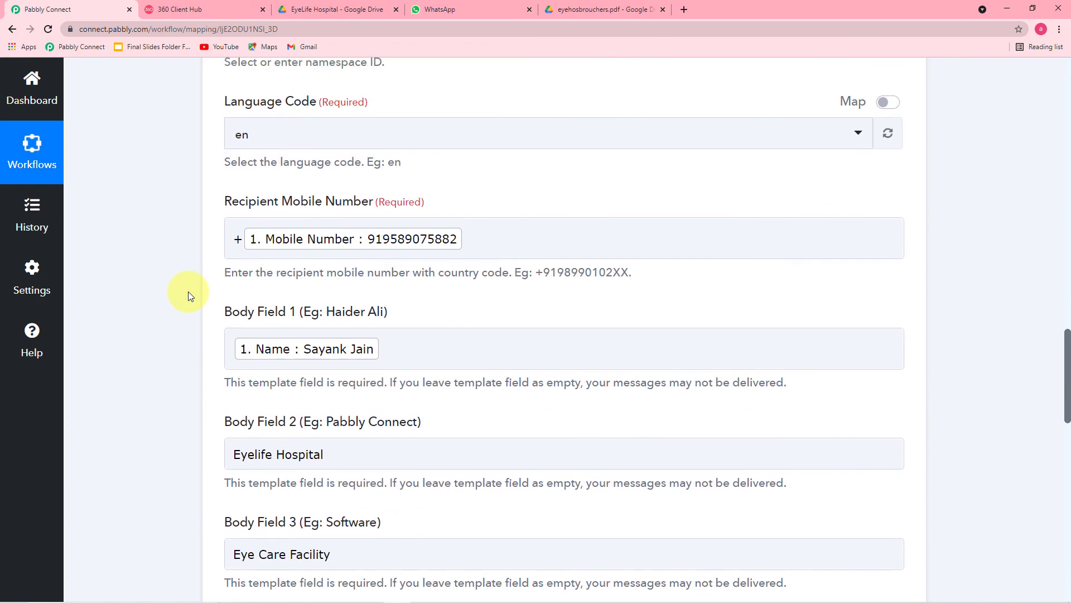
scroll(189, 291, up, 12)
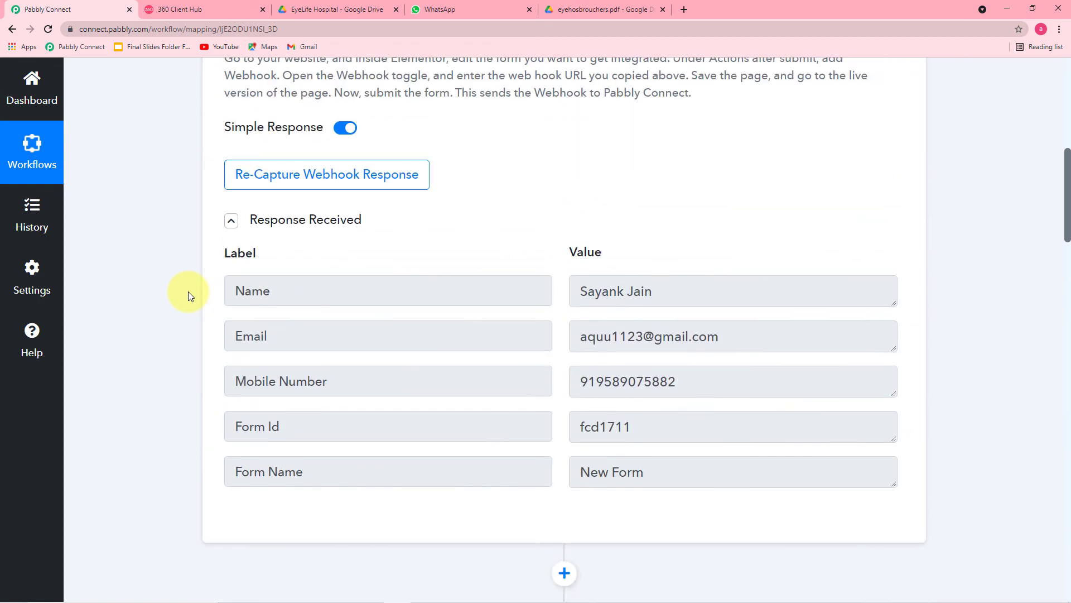